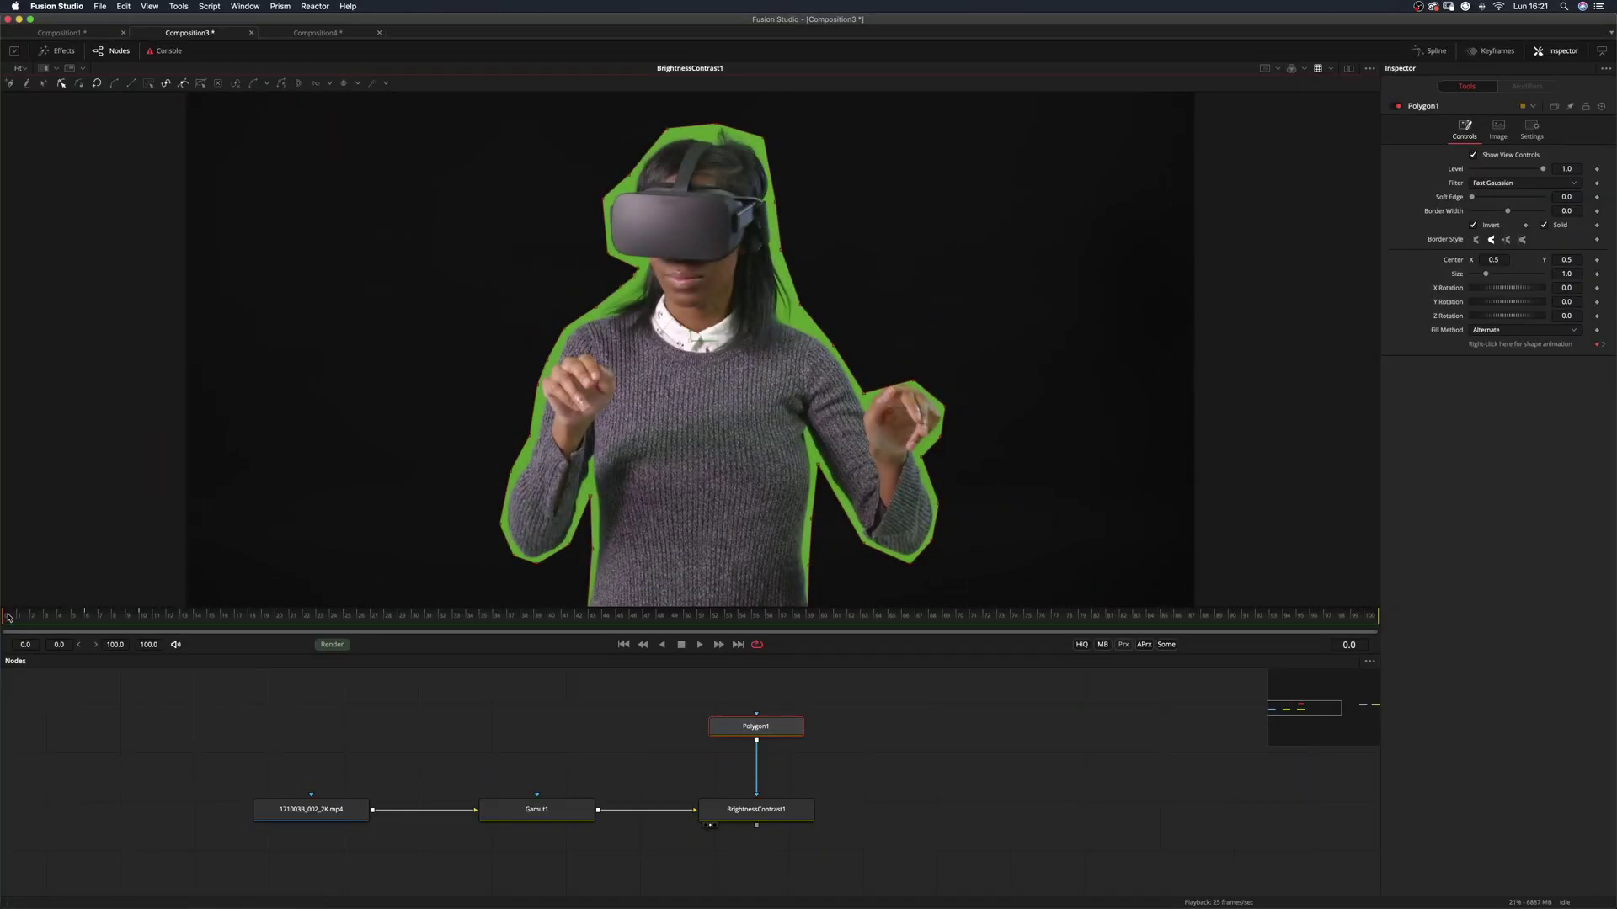
Set the multiframe option of the Polygon1 mask to All with the playhead at frame 0
mouse_move(9, 619)
left_mouse_down()
mouse_move(165, 610)
mouse_move(4, 613)
left_mouse_up()
left_click(327, 84)
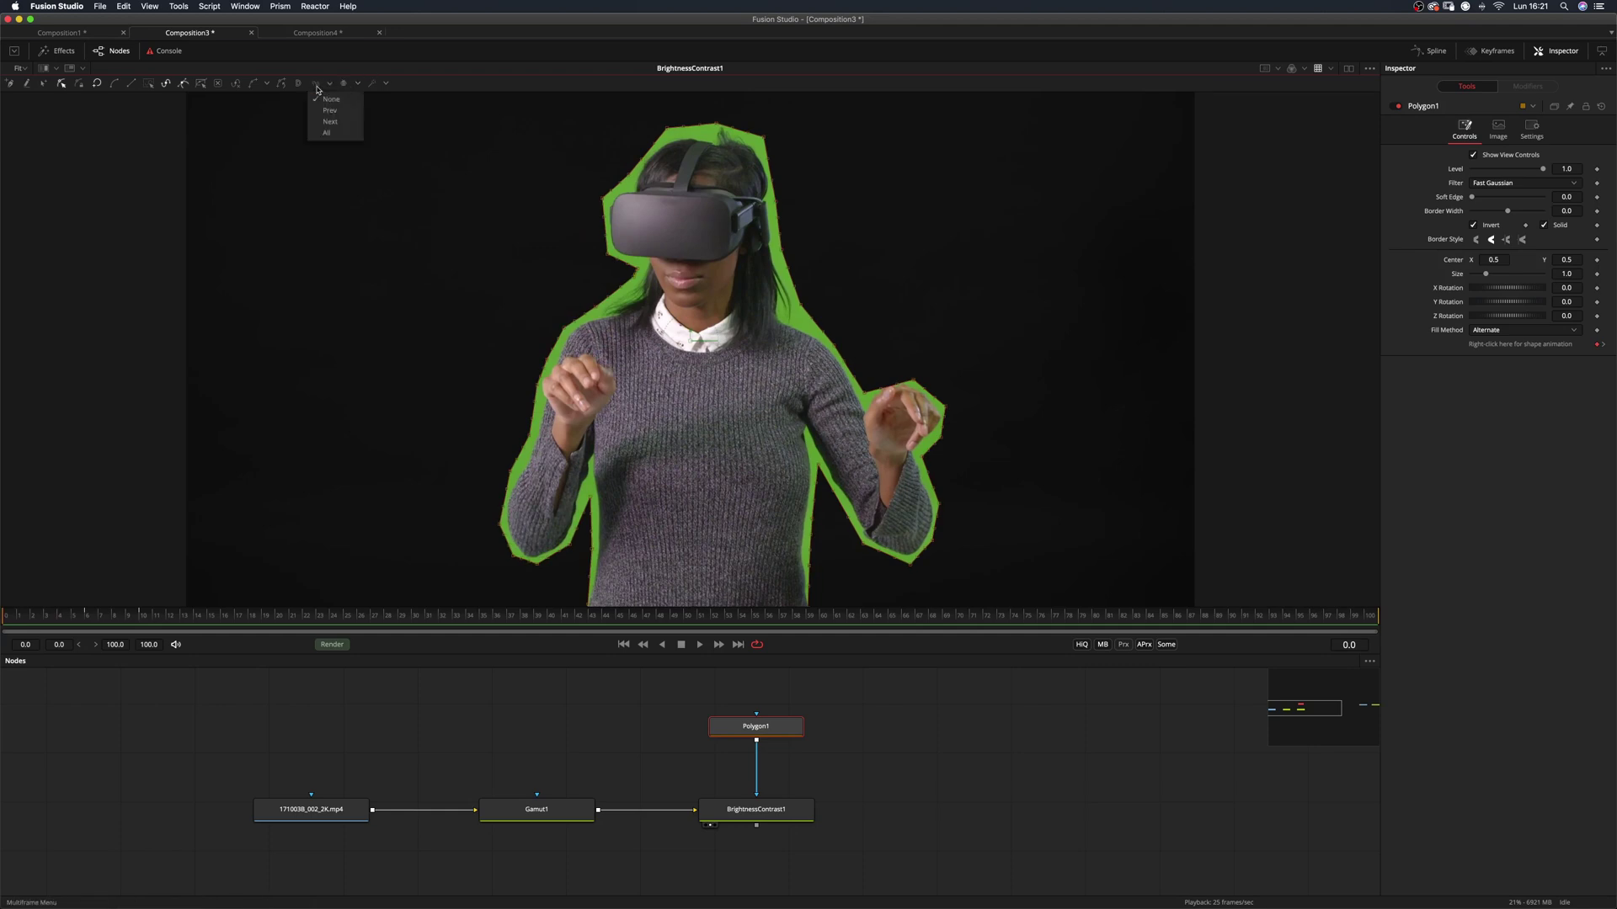
left_click(327, 133)
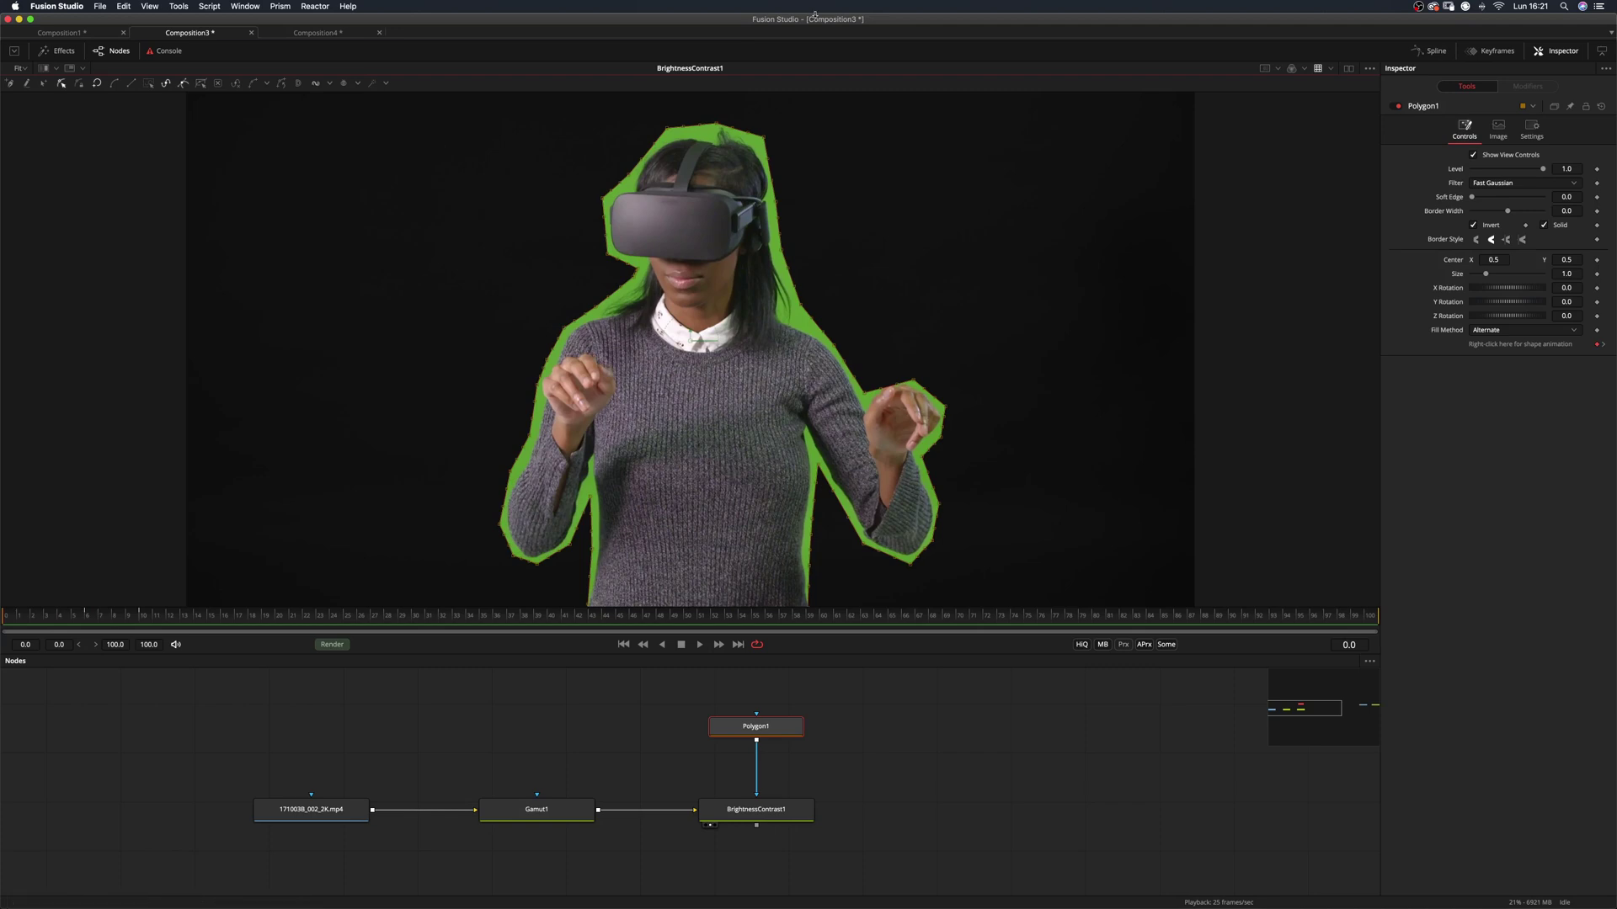
Smooth the Polygon1 mask points and reshape the notch between the bent arm and torso into a sharp corner using independent curve handles
key("shift+s")
left_click_drag(26, 617, 2, 591)
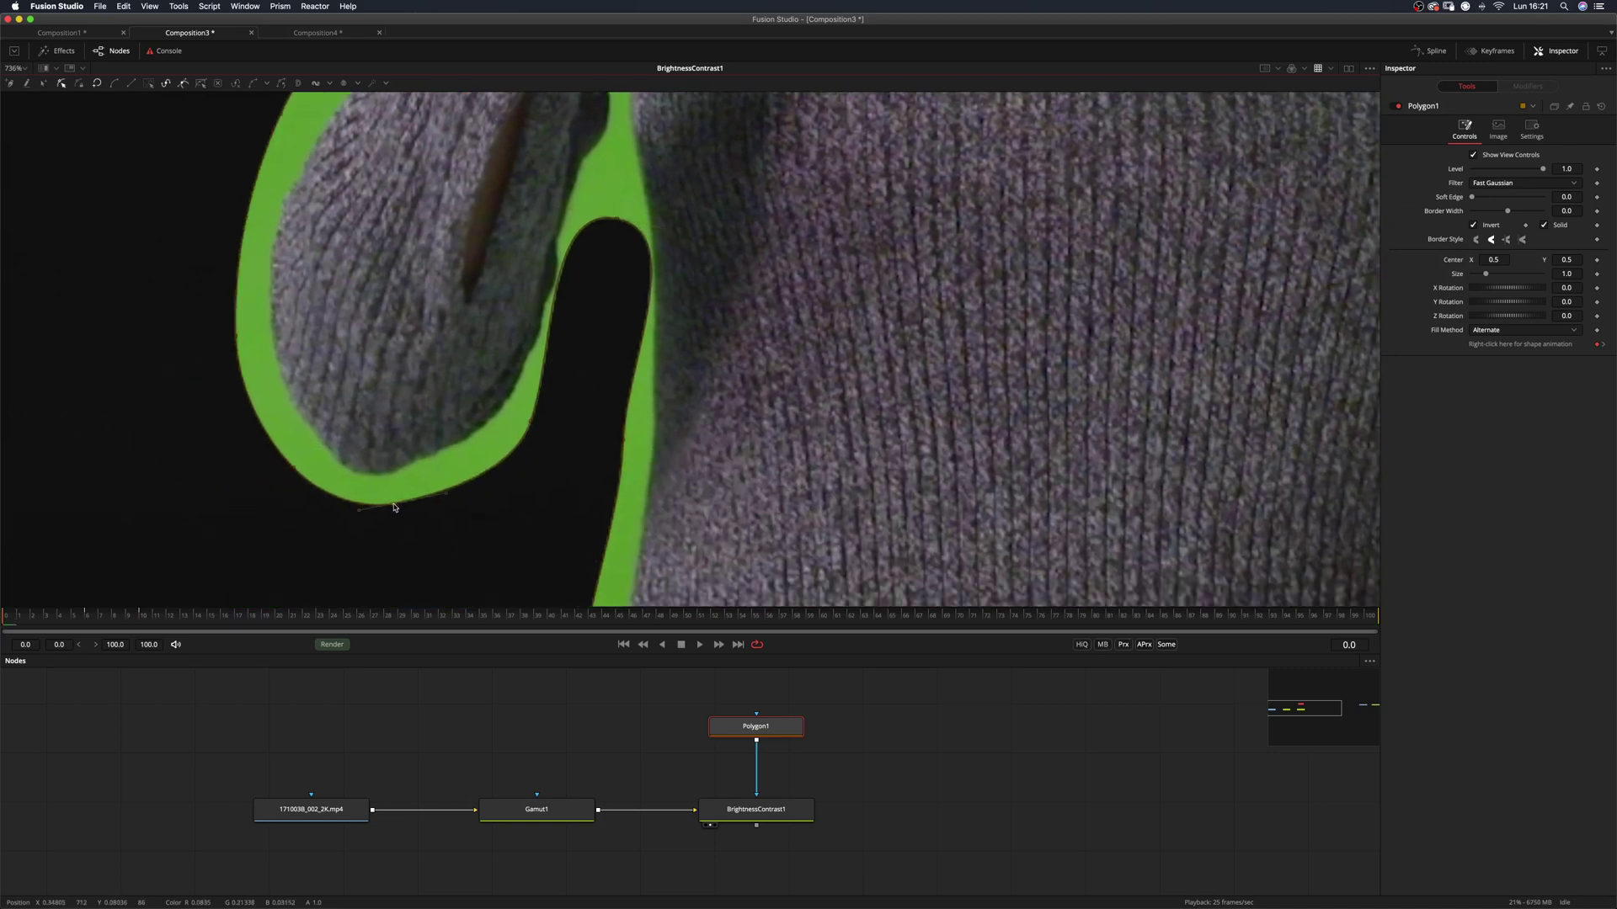
scroll(592, 278, "up", 4)
key("alt")
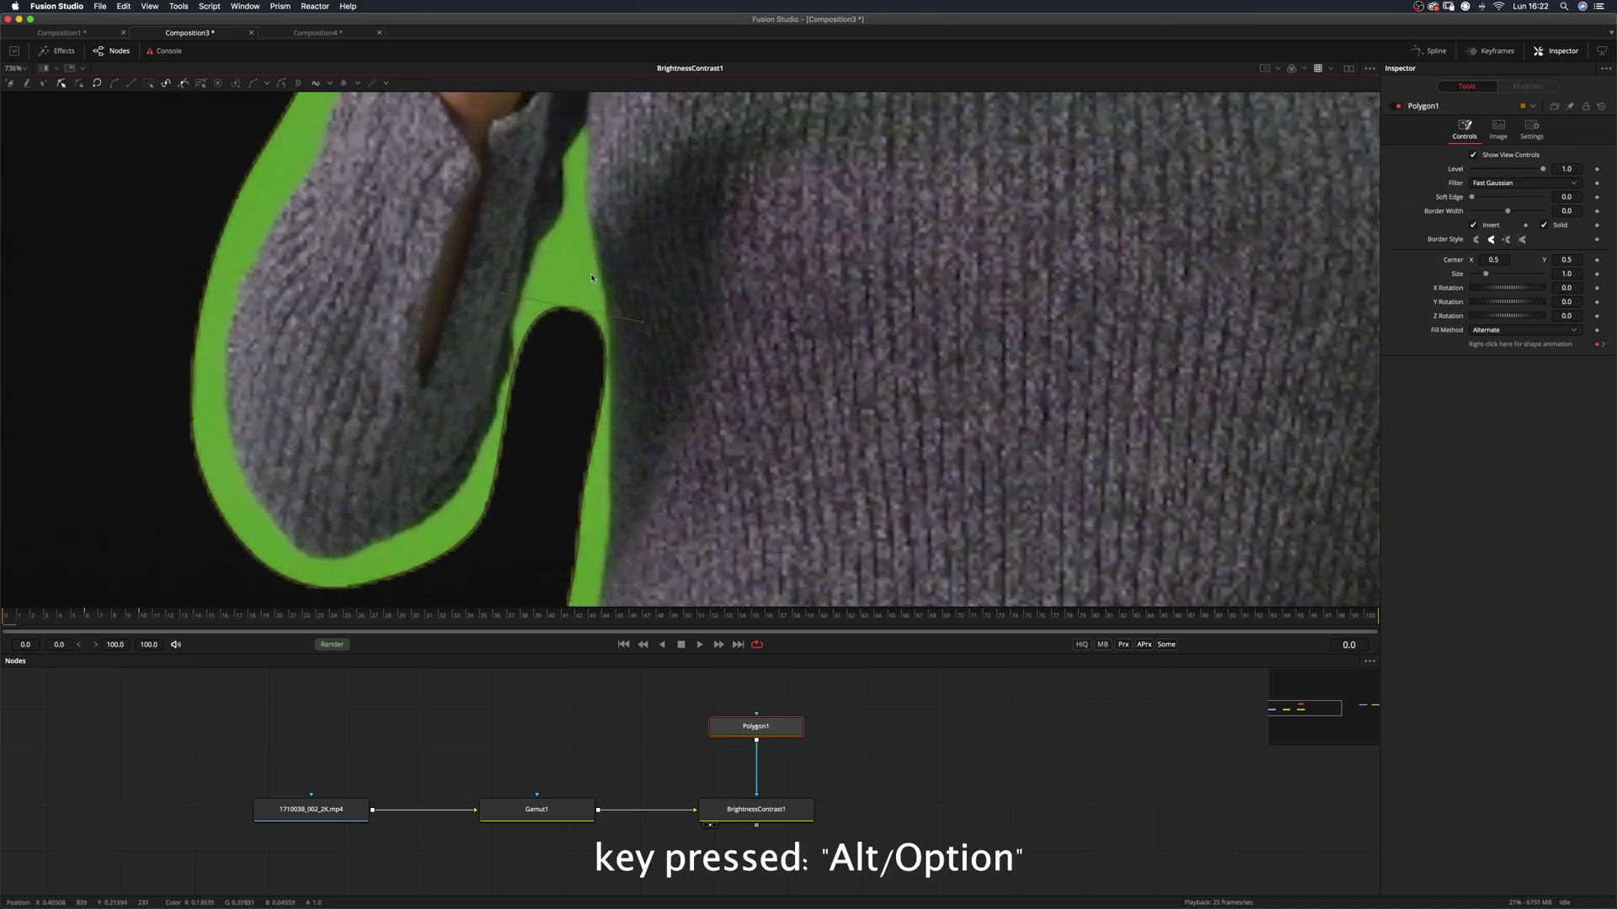
left_click_drag(592, 278, 604, 367)
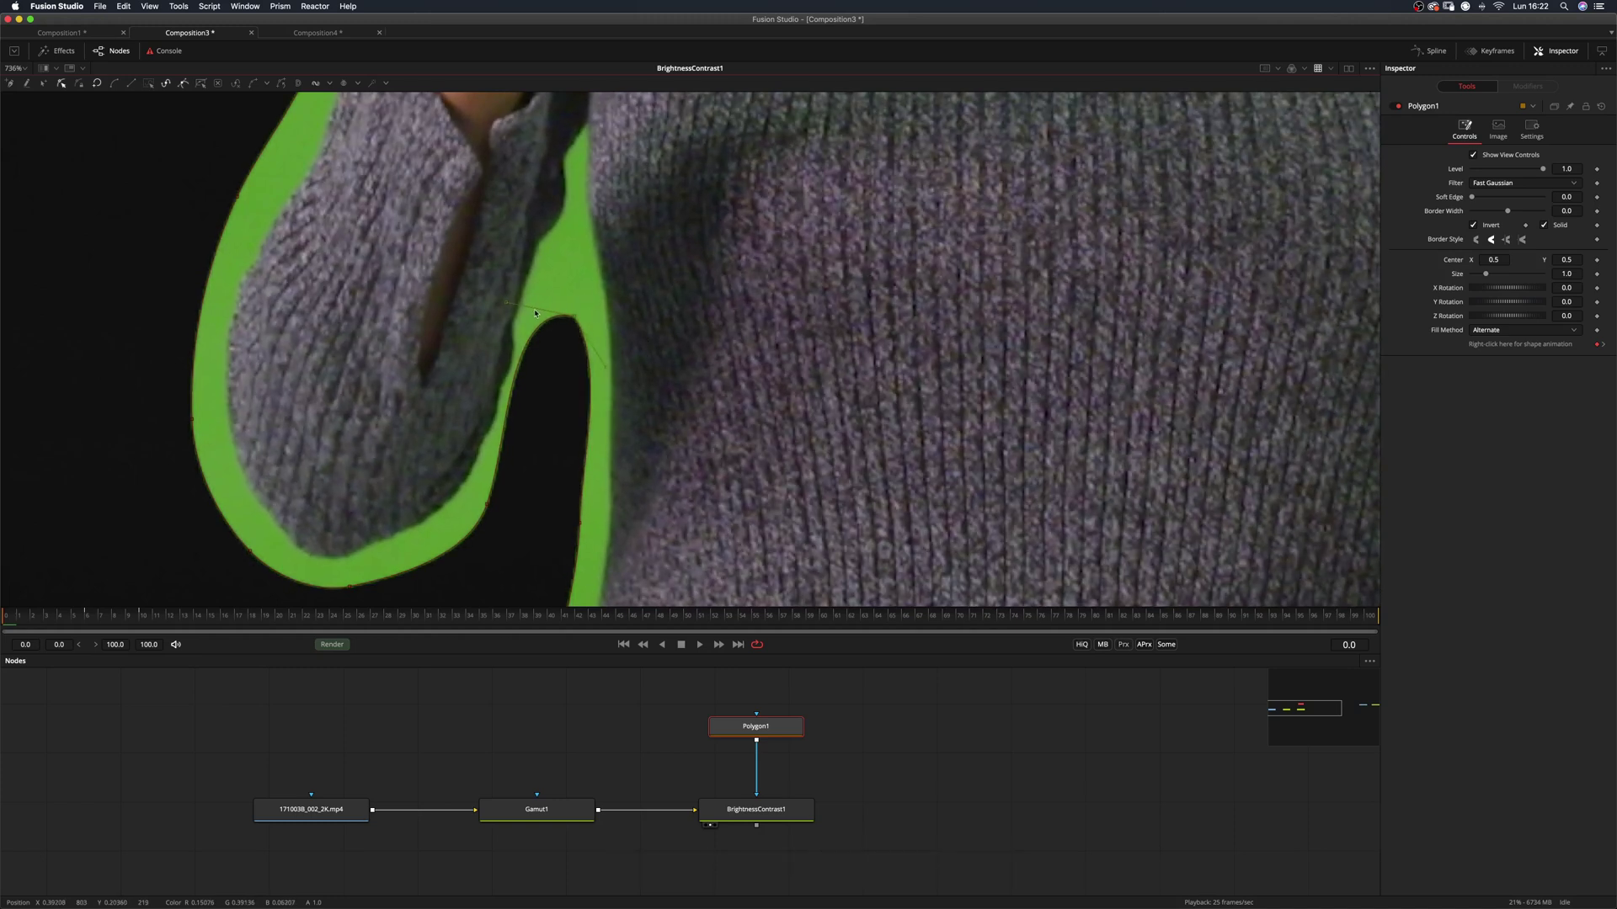
scroll(539, 354, "down", 4)
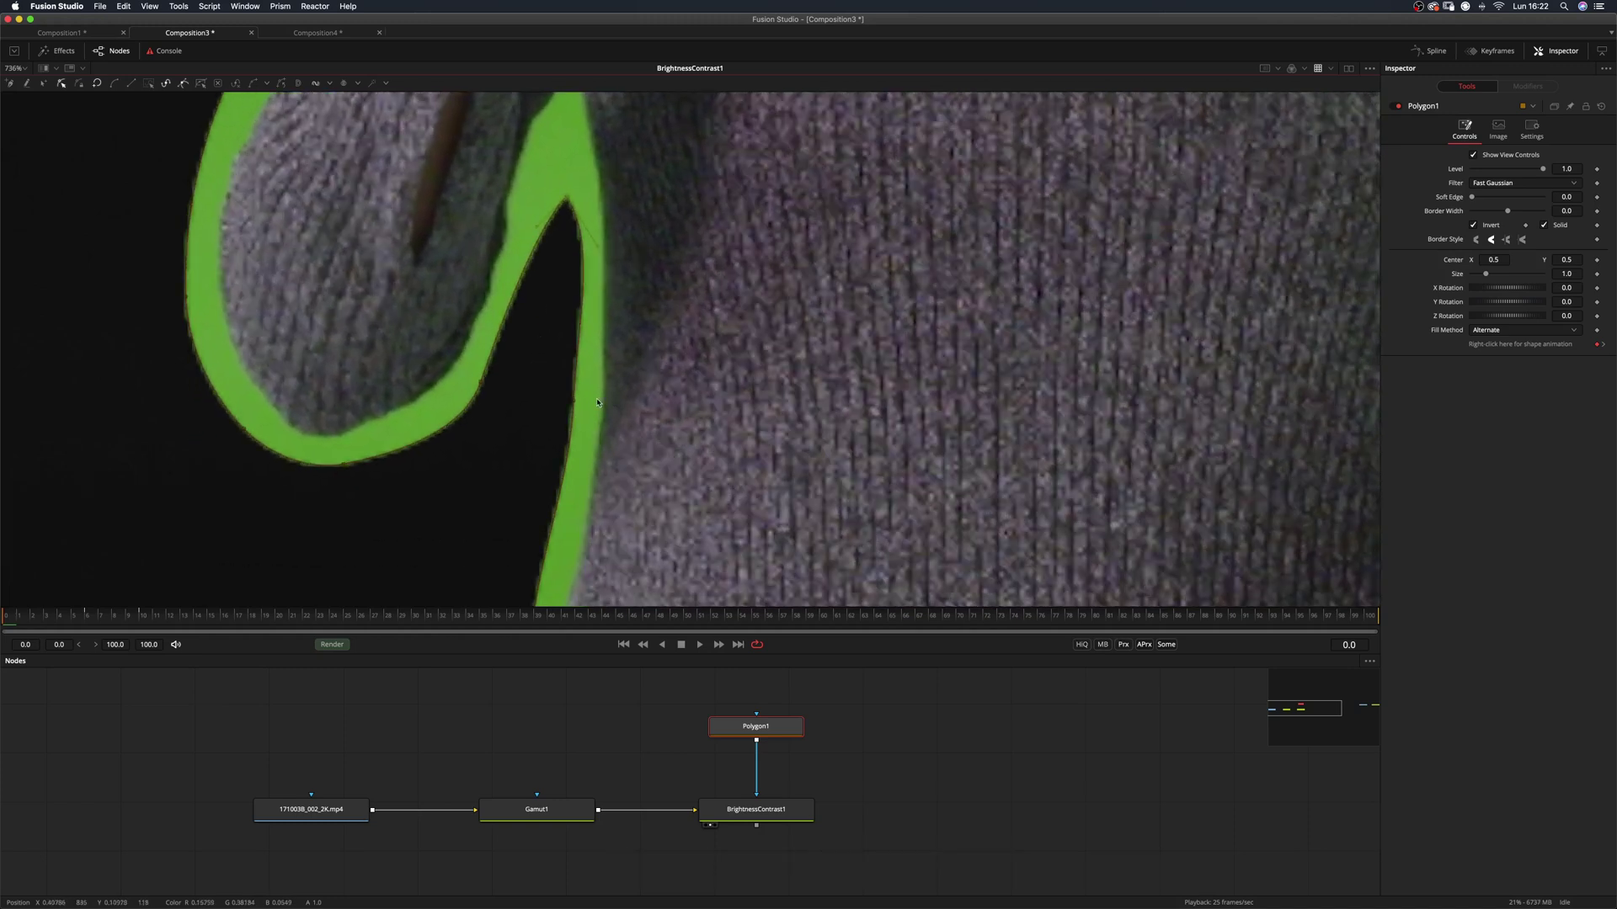
scroll(512, 379, "up", 6)
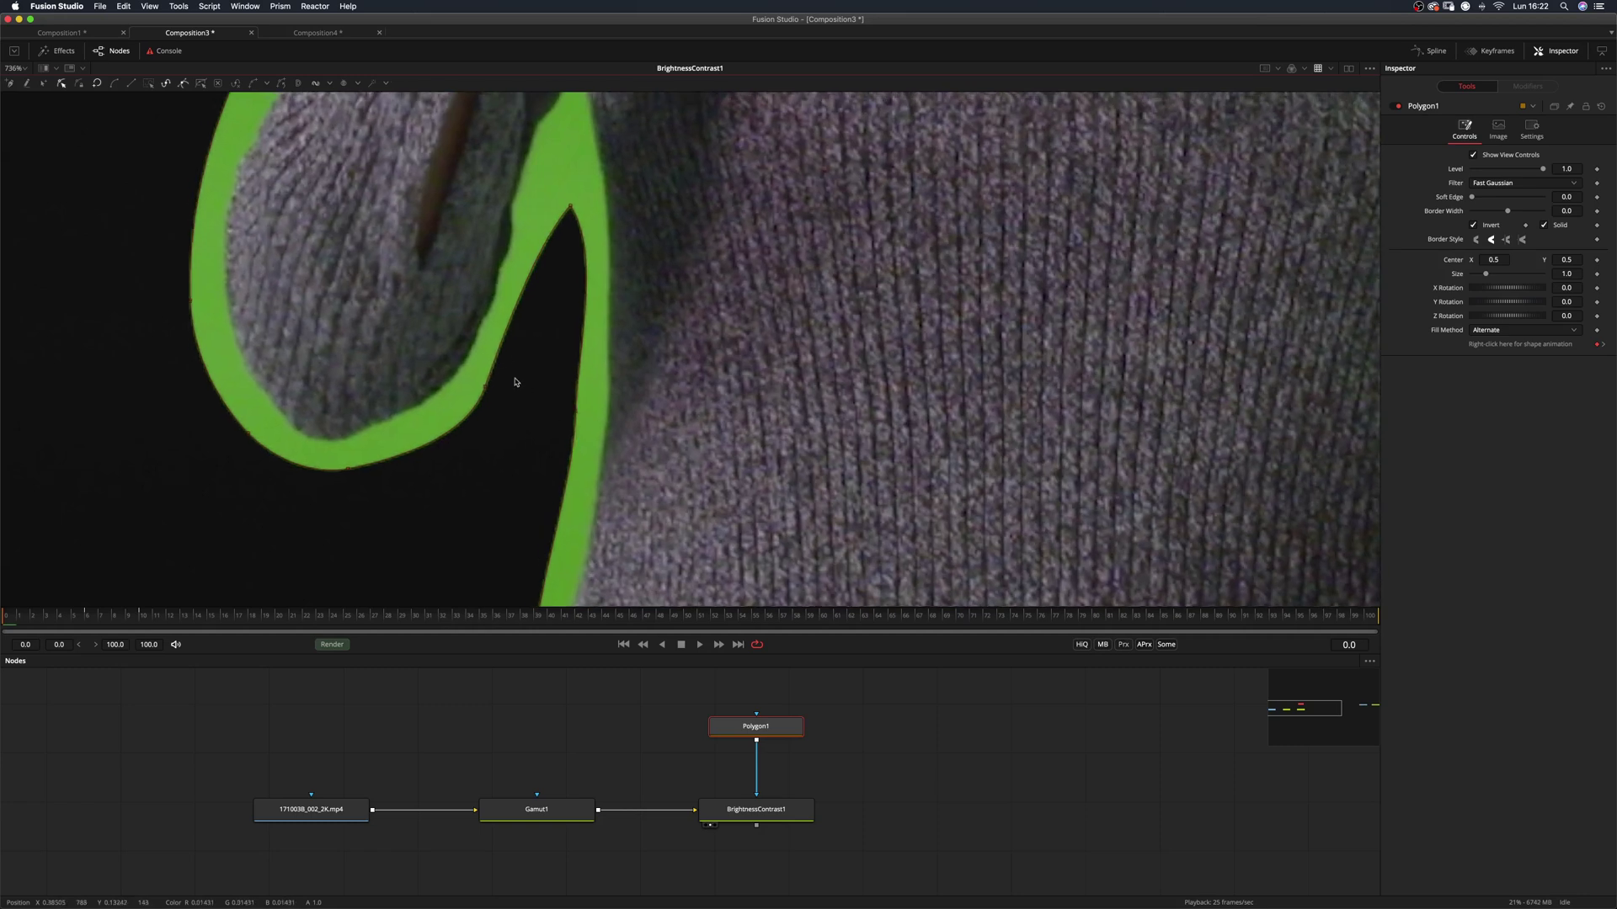
scroll(519, 387, "down", 5)
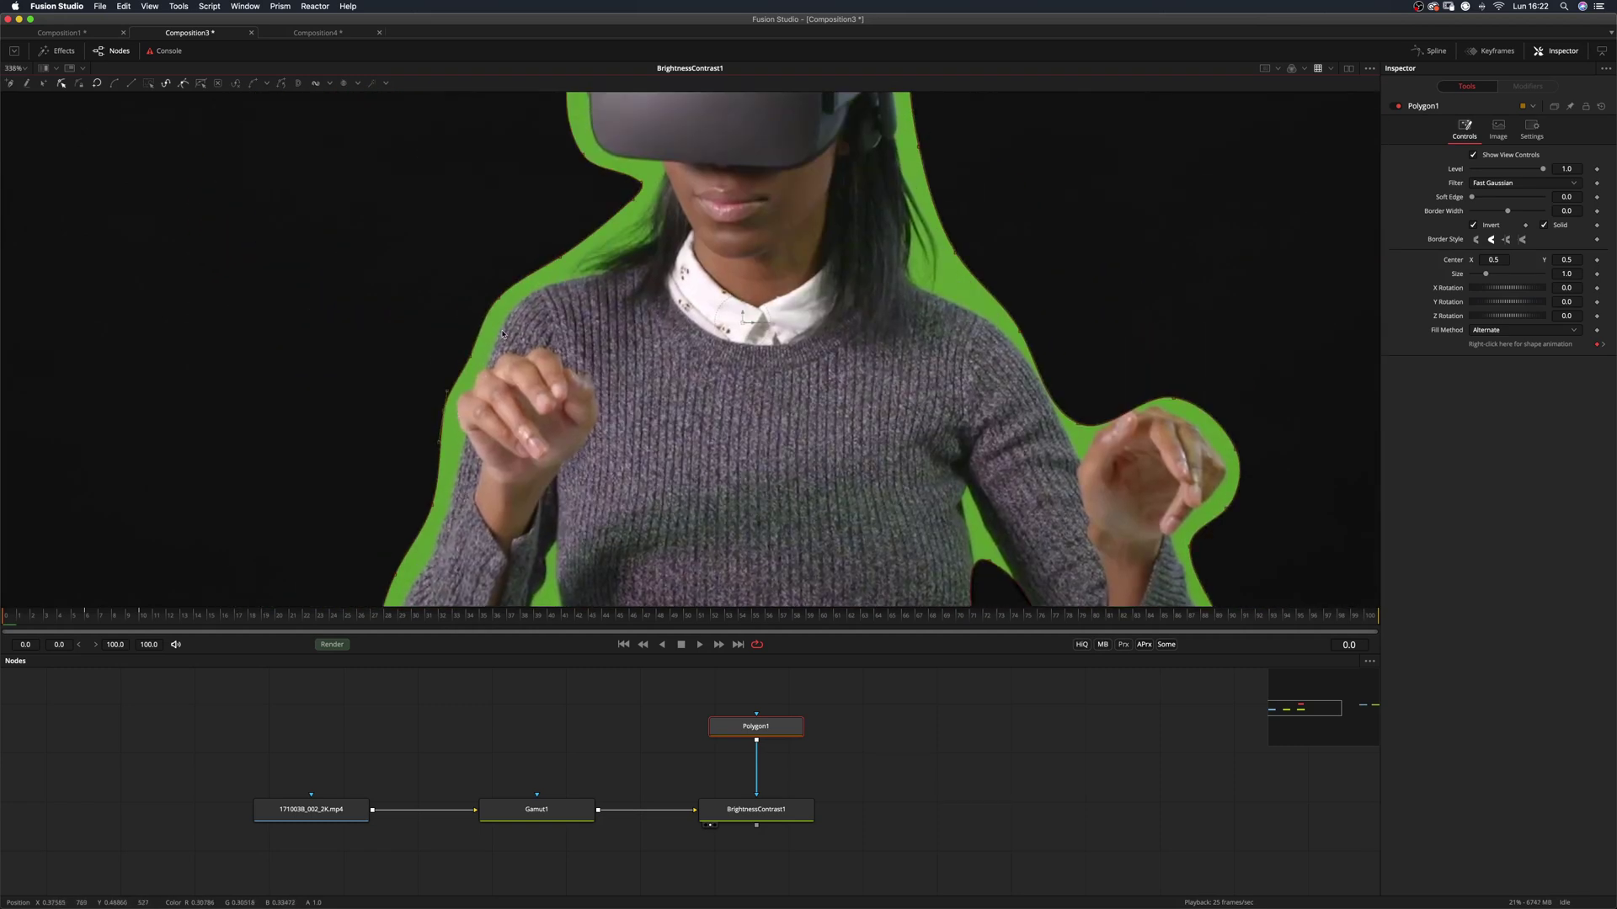
Refine the smoothed mask curve around the top of the head and the hair
scroll(608, 458, "up", 5)
scroll(607, 458, "down", 1)
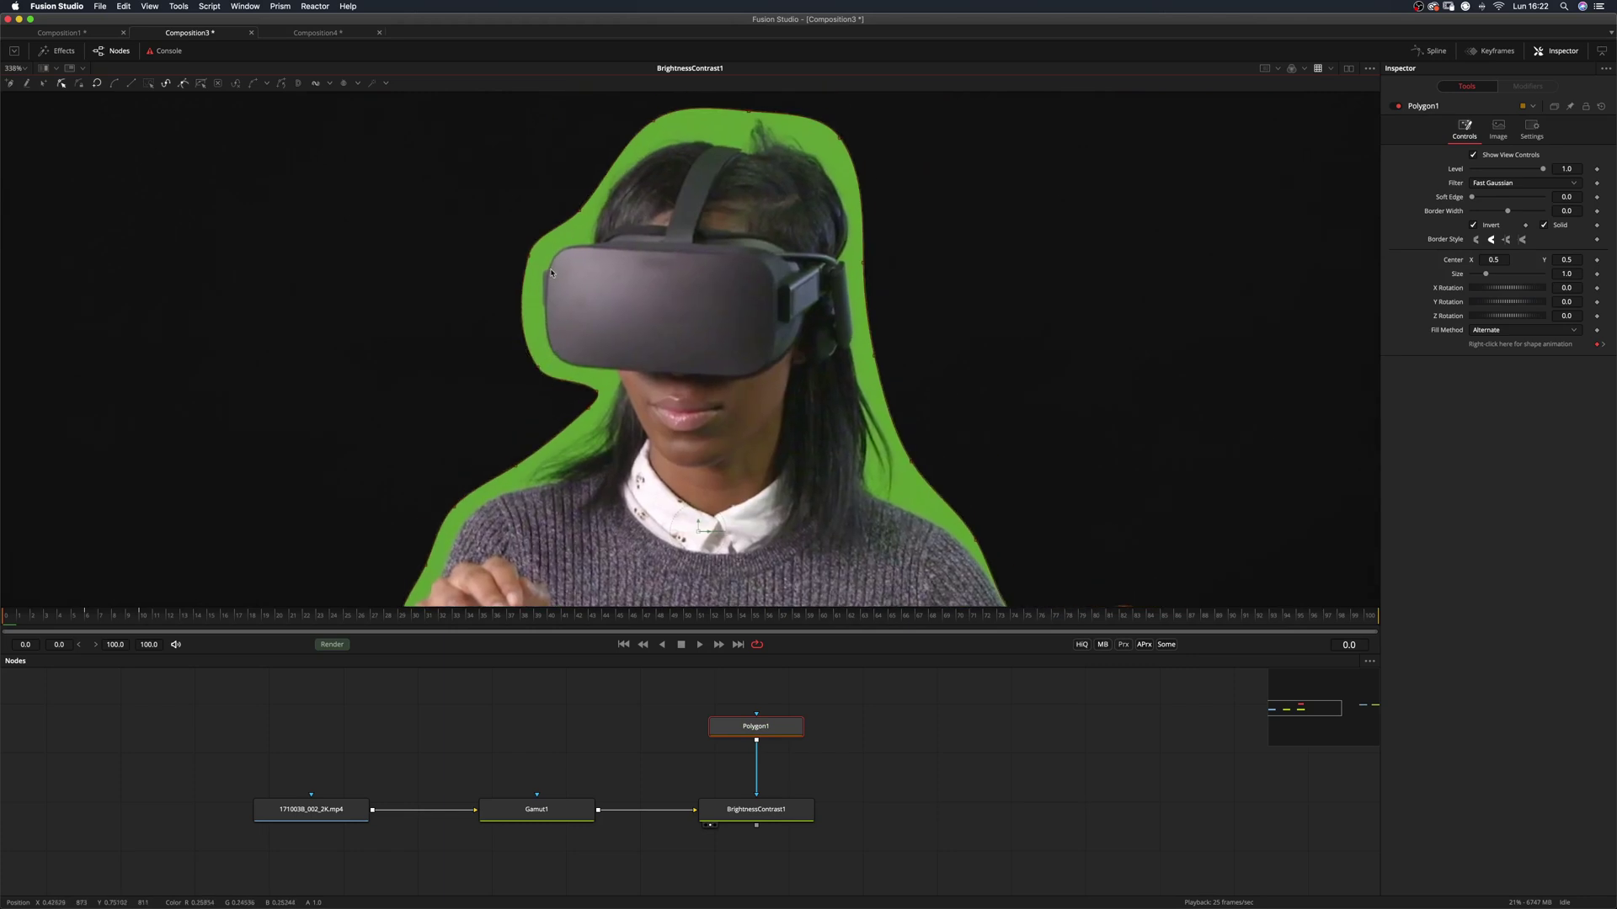
scroll(556, 268, "up", 3)
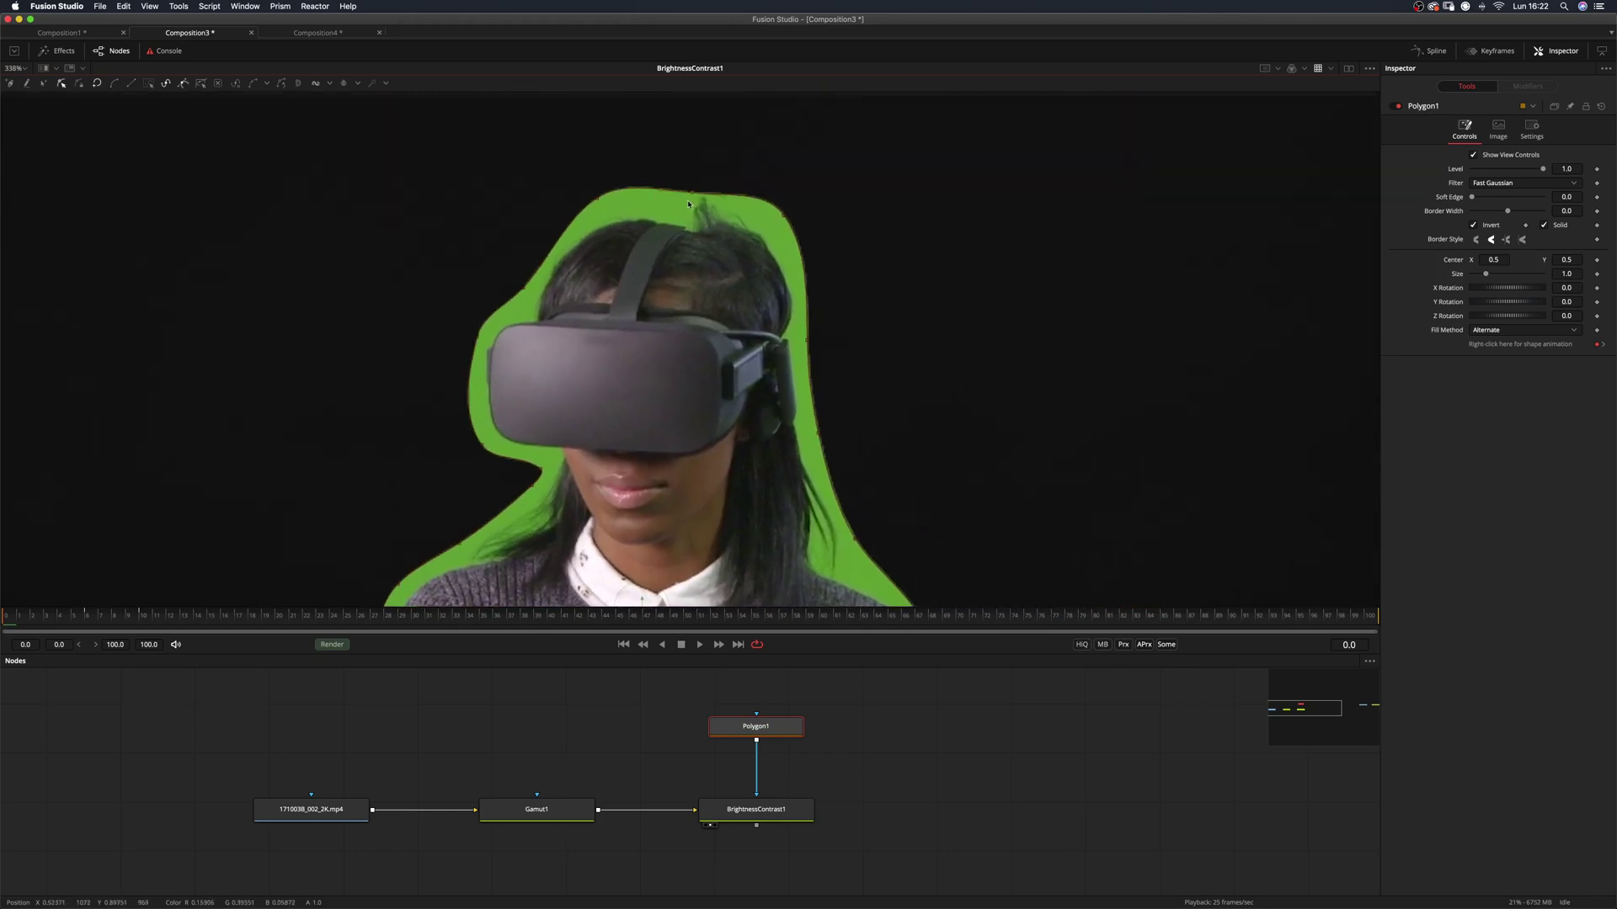
left_click_drag(597, 209, 593, 223)
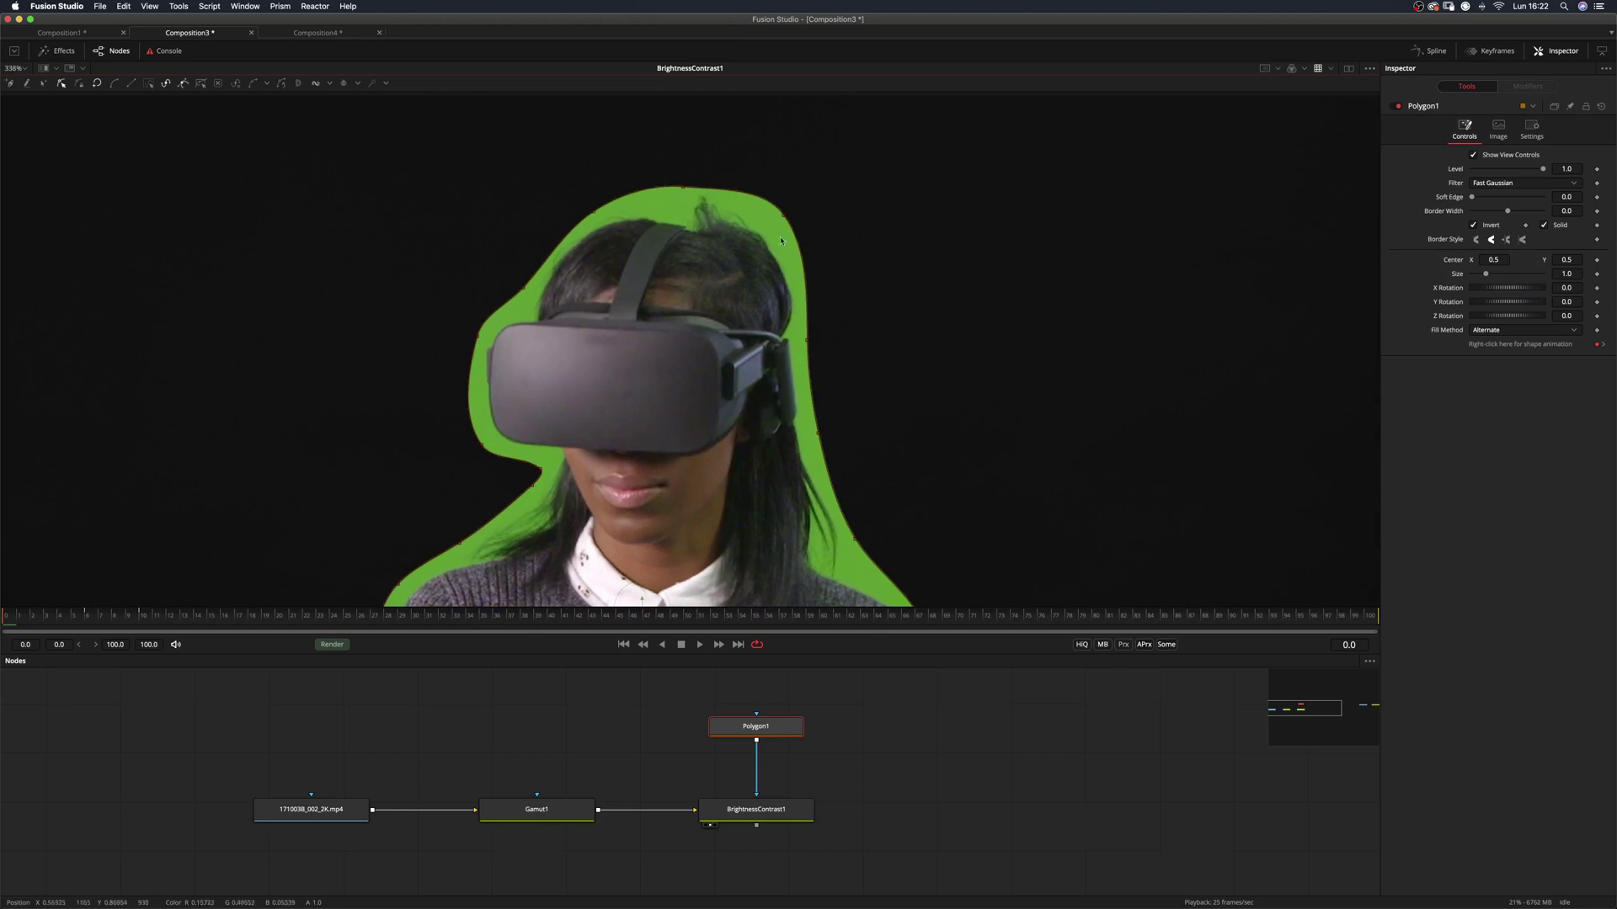
left_click_drag(821, 399, 765, 217)
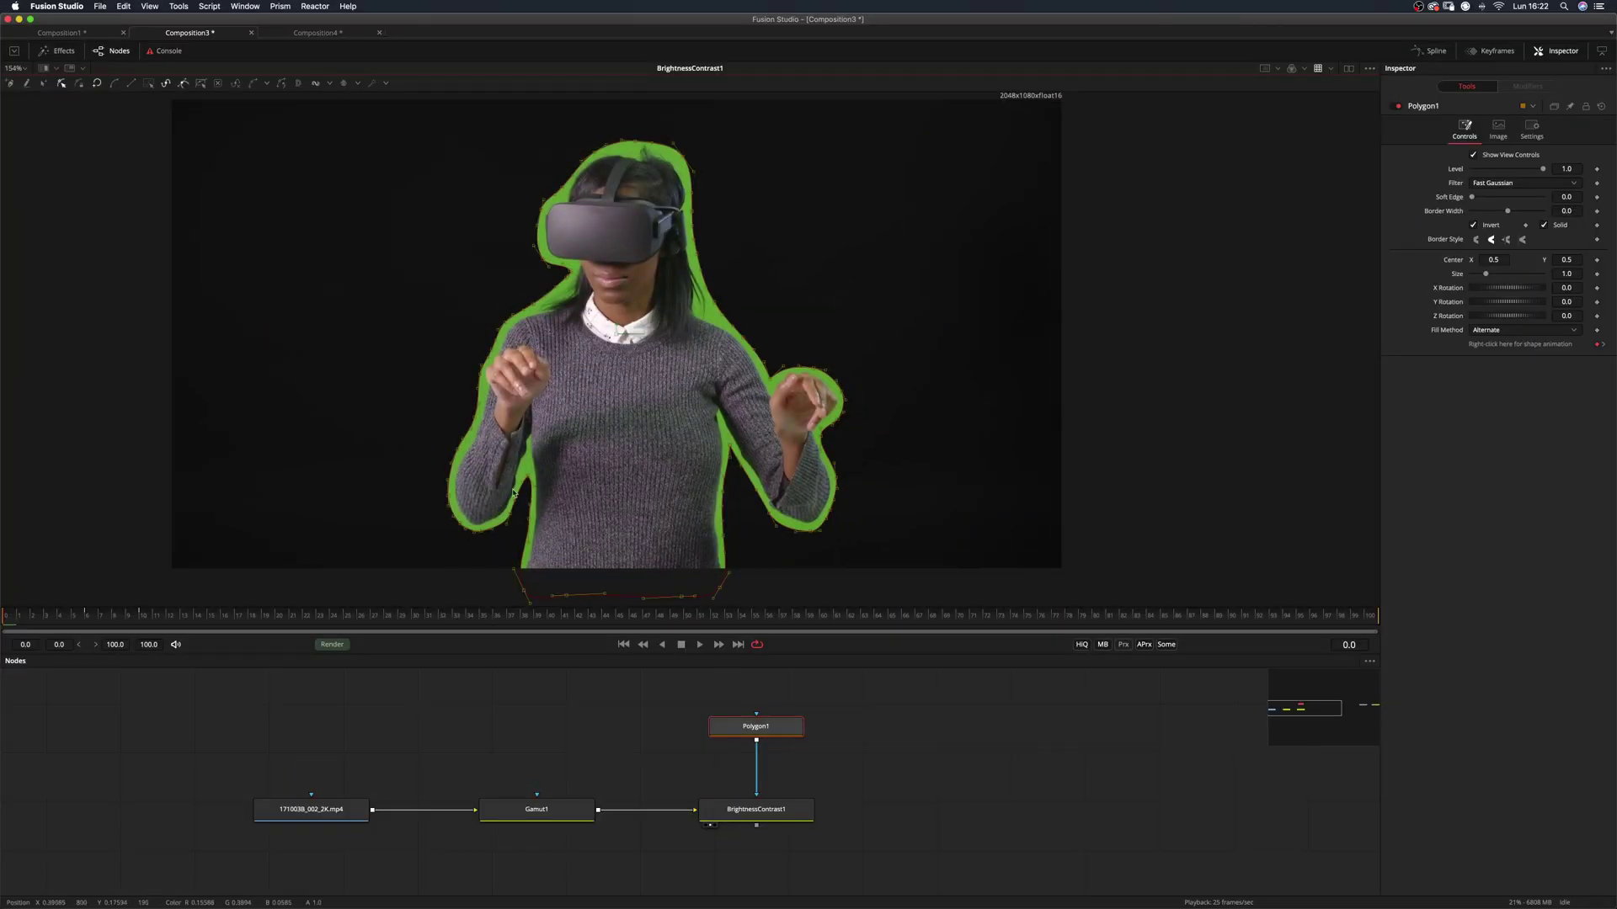
Try rotating the mask points around the figure and undo the rotation
key("t")
mouse_move(512, 493)
left_mouse_down()
mouse_move(452, 532)
mouse_move(509, 486)
mouse_move(498, 497)
mouse_move(532, 499)
left_mouse_up()
key("super+z")
Try scaling the mask points uniformly, then only along X and only along Y
key("s")
left_click_drag(607, 202, 594, 262)
key("x")
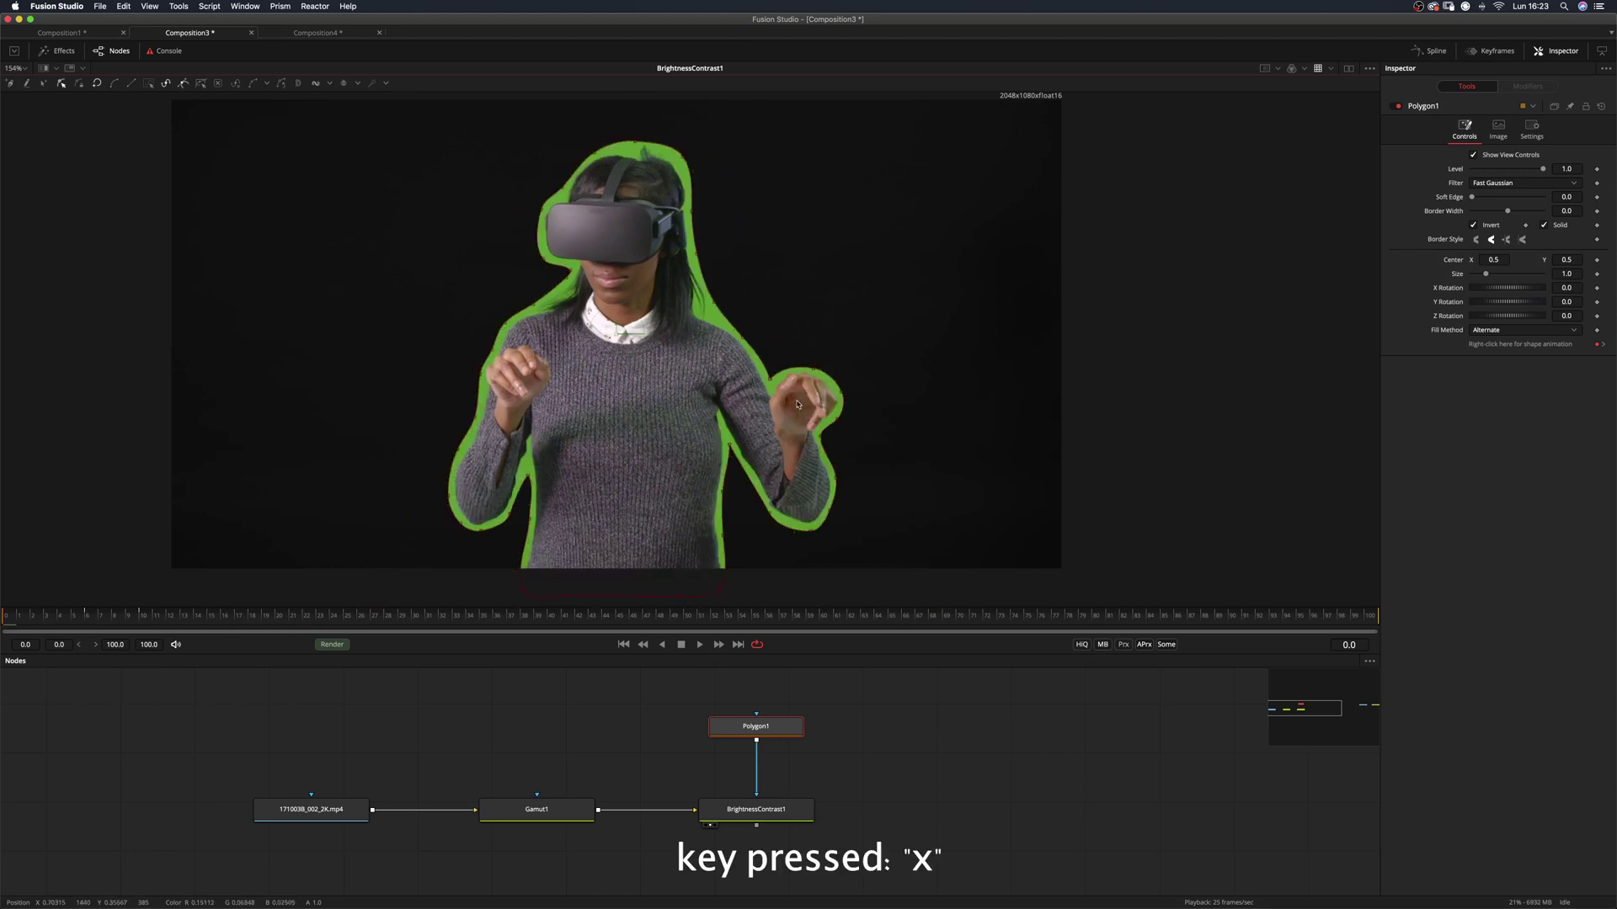
mouse_move(798, 403)
left_mouse_down()
mouse_move(869, 396)
mouse_move(770, 400)
mouse_move(872, 400)
mouse_move(801, 412)
left_mouse_up()
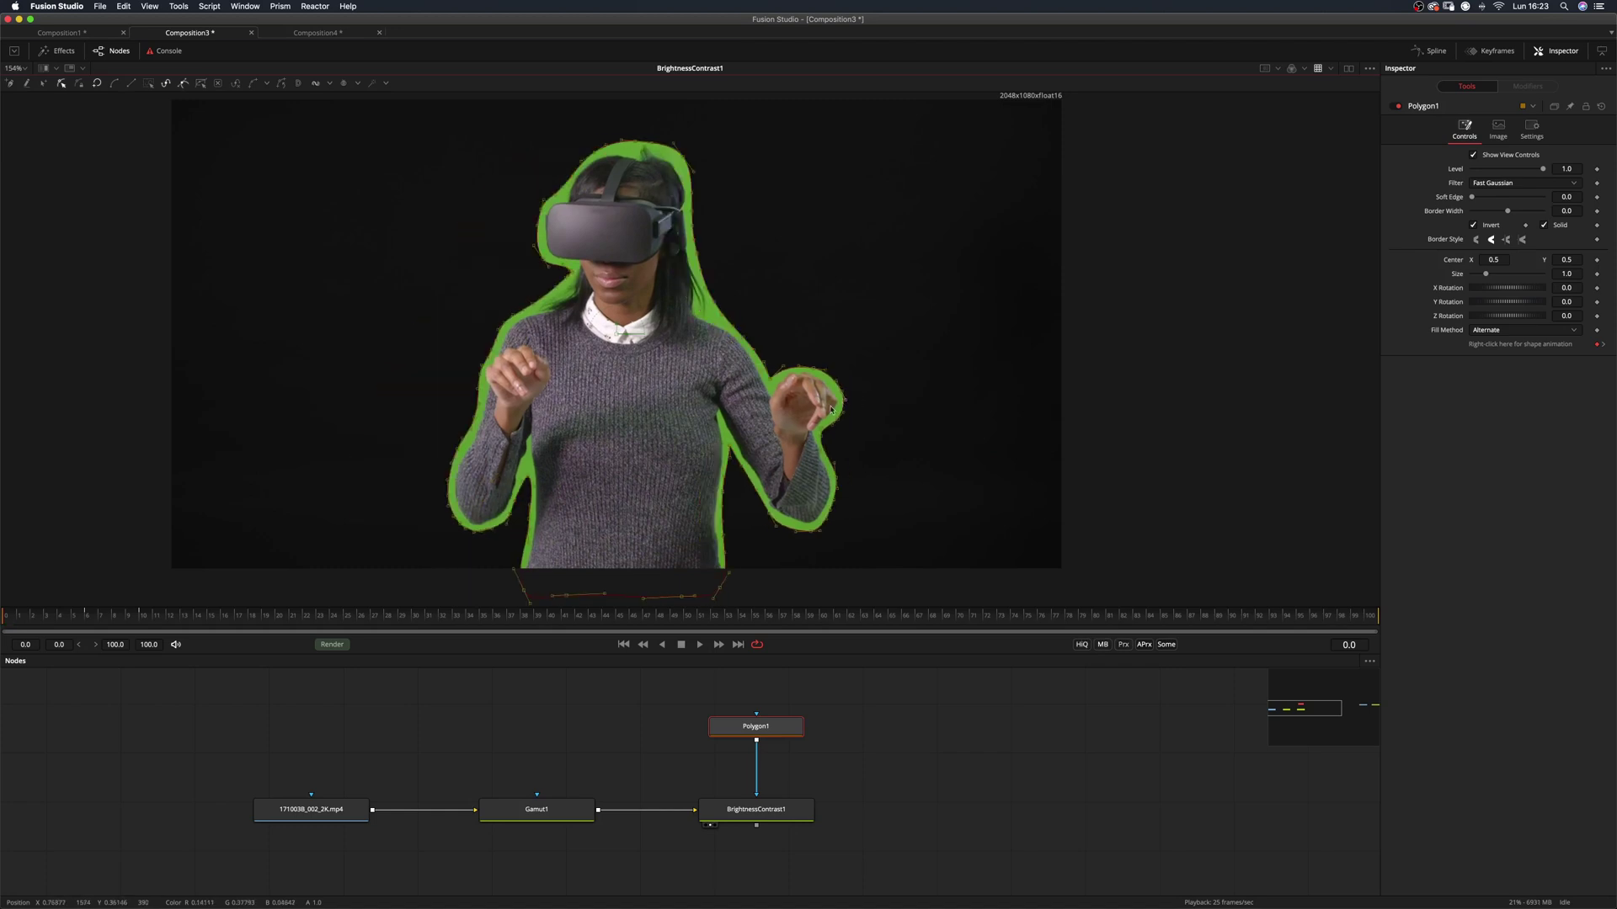
key("y")
left_click_drag(802, 353, 799, 397)
Enable the mask's shape box, try distorting the outline by its corners, and undo the corner moves
key("shift+b")
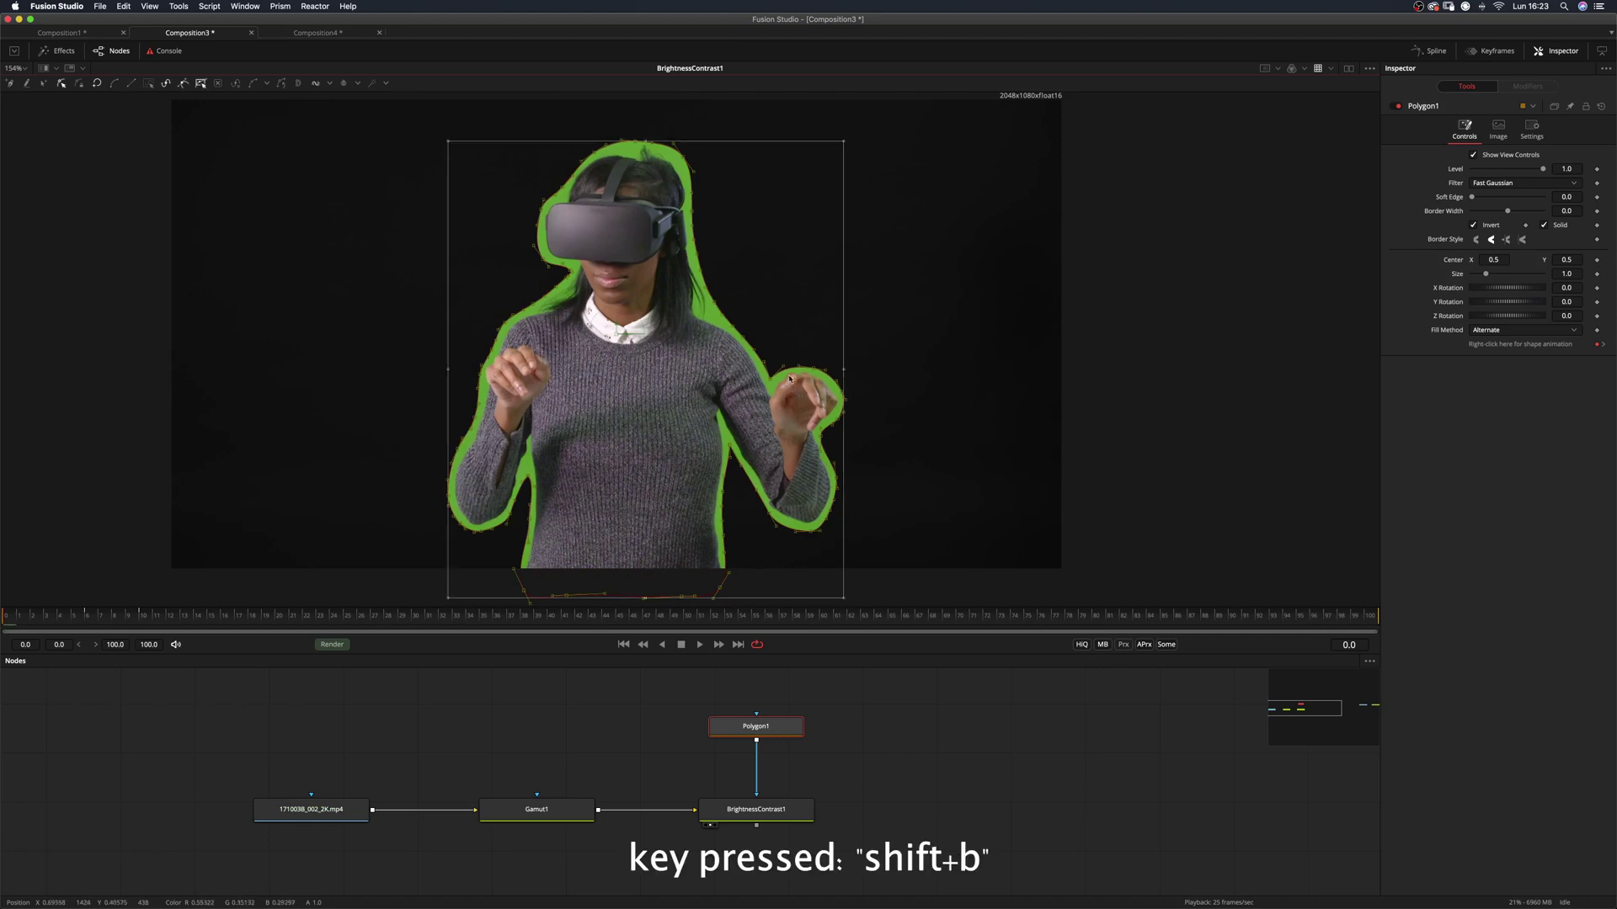
mouse_move(842, 144)
left_mouse_down()
mouse_move(842, 168)
mouse_move(722, 236)
mouse_move(744, 145)
mouse_move(917, 130)
mouse_move(780, 198)
mouse_move(768, 116)
mouse_move(877, 112)
mouse_move(826, 178)
mouse_move(720, 234)
mouse_move(703, 278)
mouse_move(820, 188)
mouse_move(851, 220)
mouse_move(847, 135)
mouse_move(855, 180)
mouse_move(823, 152)
mouse_move(791, 224)
mouse_move(823, 160)
mouse_move(846, 153)
left_mouse_up()
key("shift")
left_click_drag(846, 603, 729, 546)
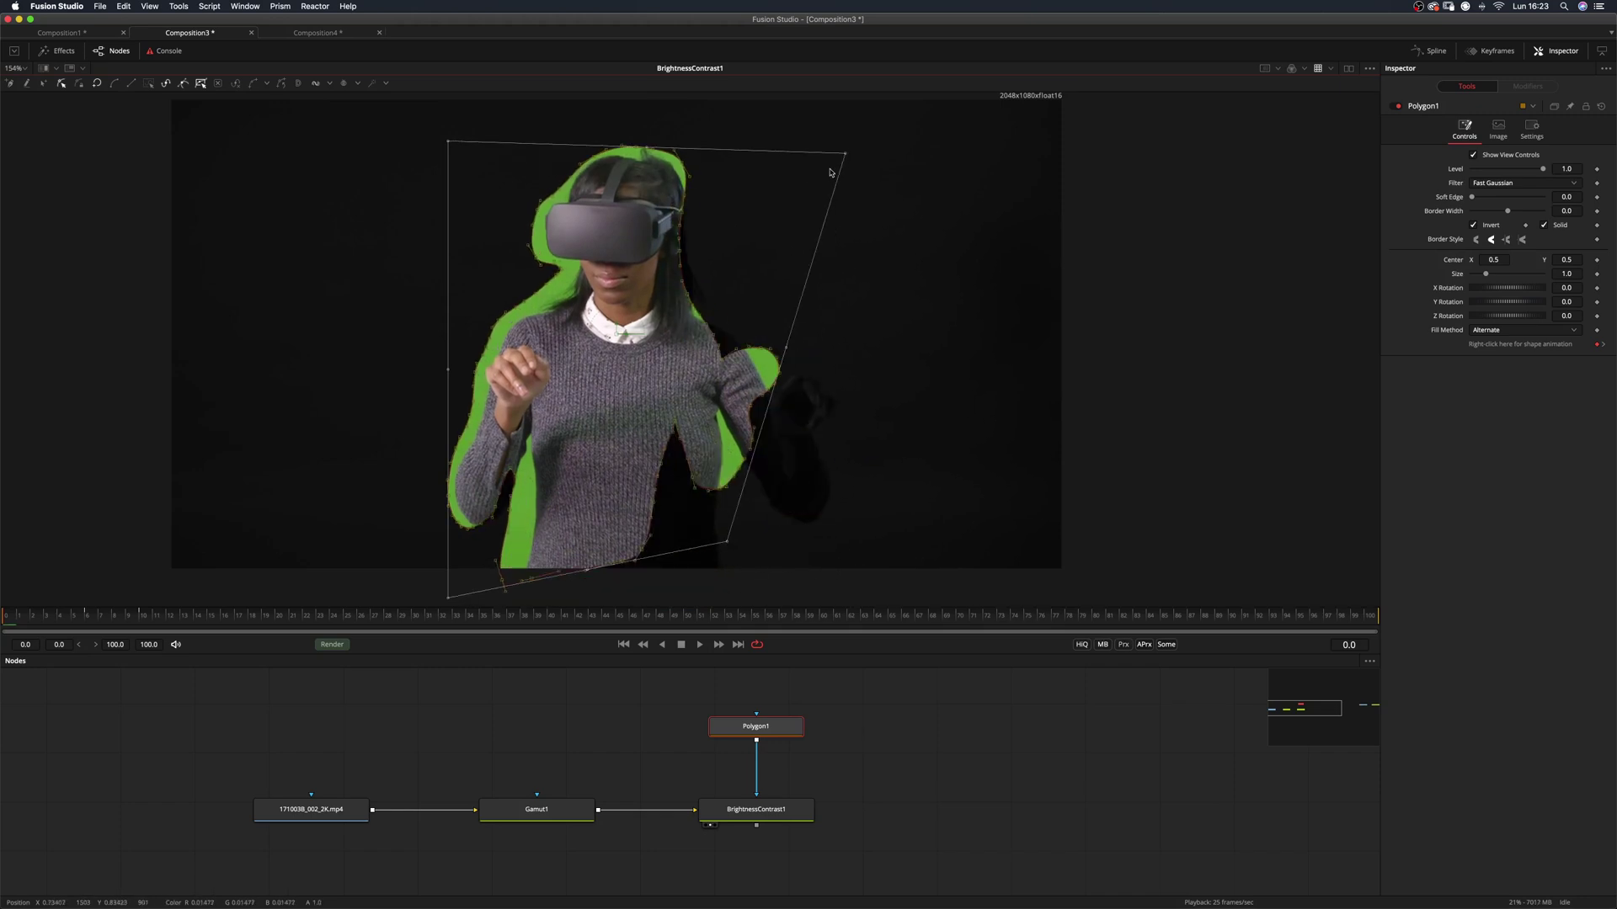
left_click_drag(847, 161, 724, 191)
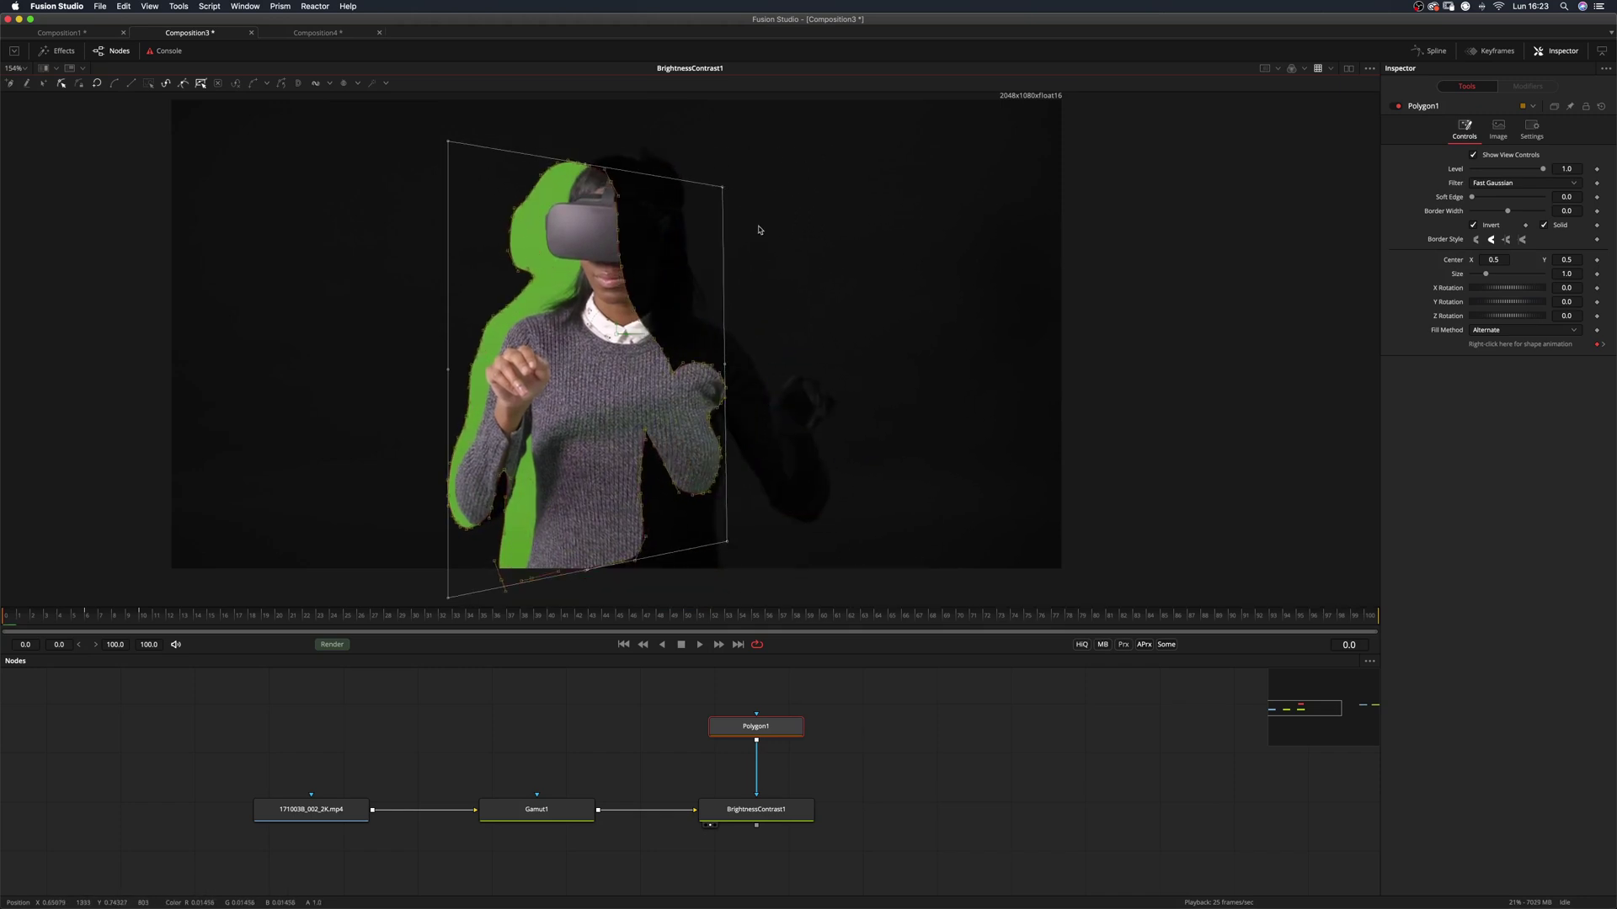
key("super+z")
key("super+z")
key("super+z")
left_click_drag(645, 142, 505, 144)
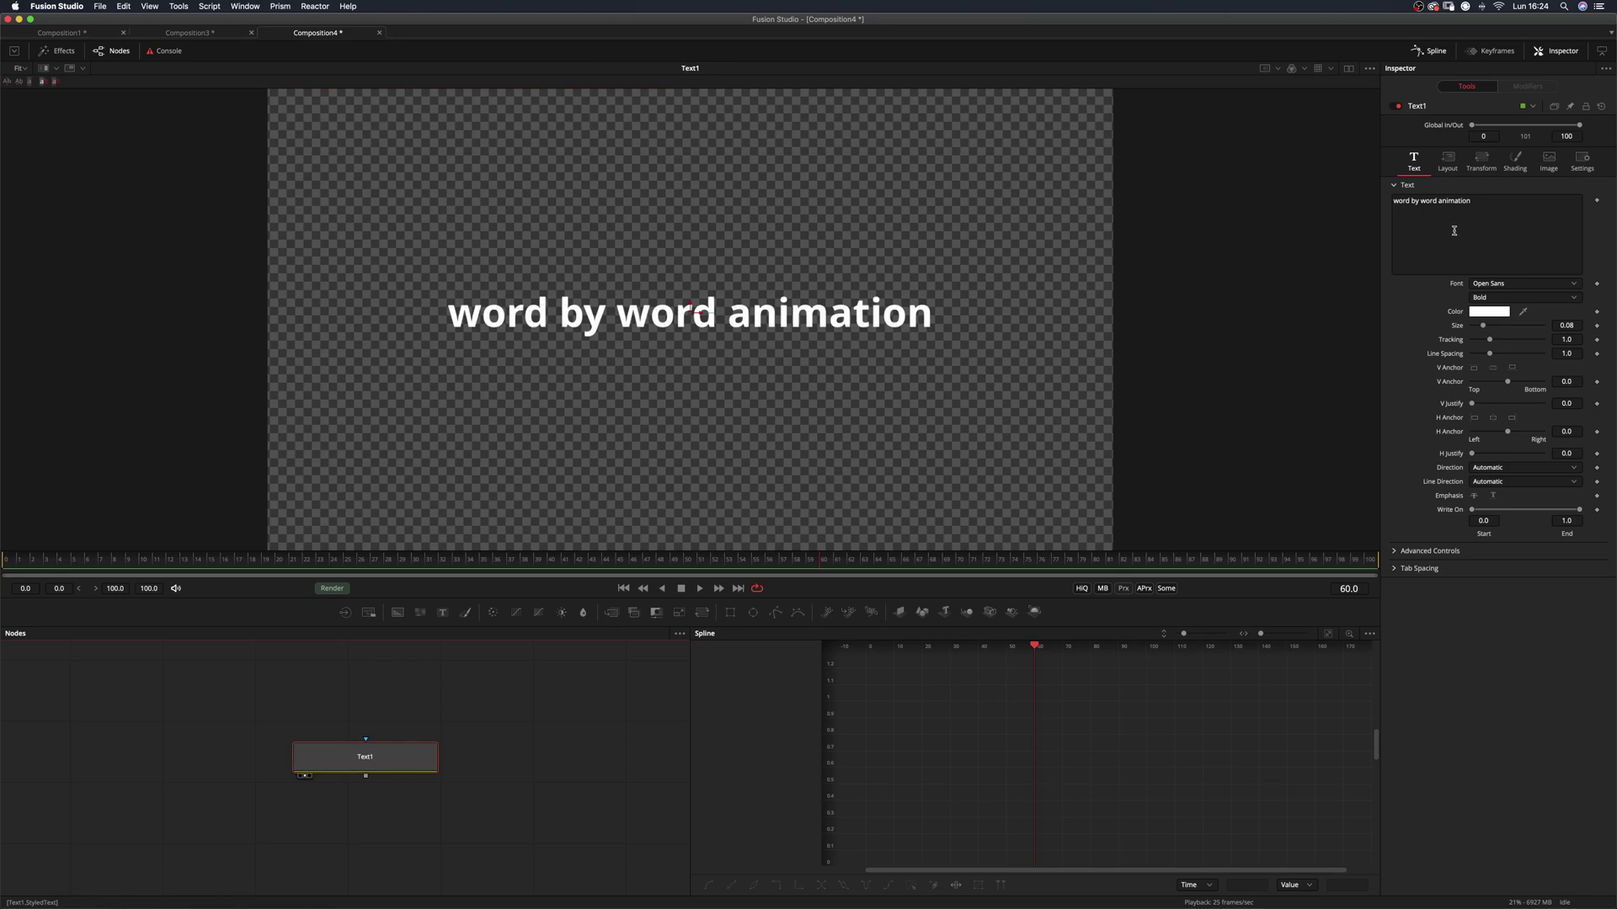
Apply a Follower modifier to the text in Composition4 and set Text1's transform mode to Words
right_click(1448, 229)
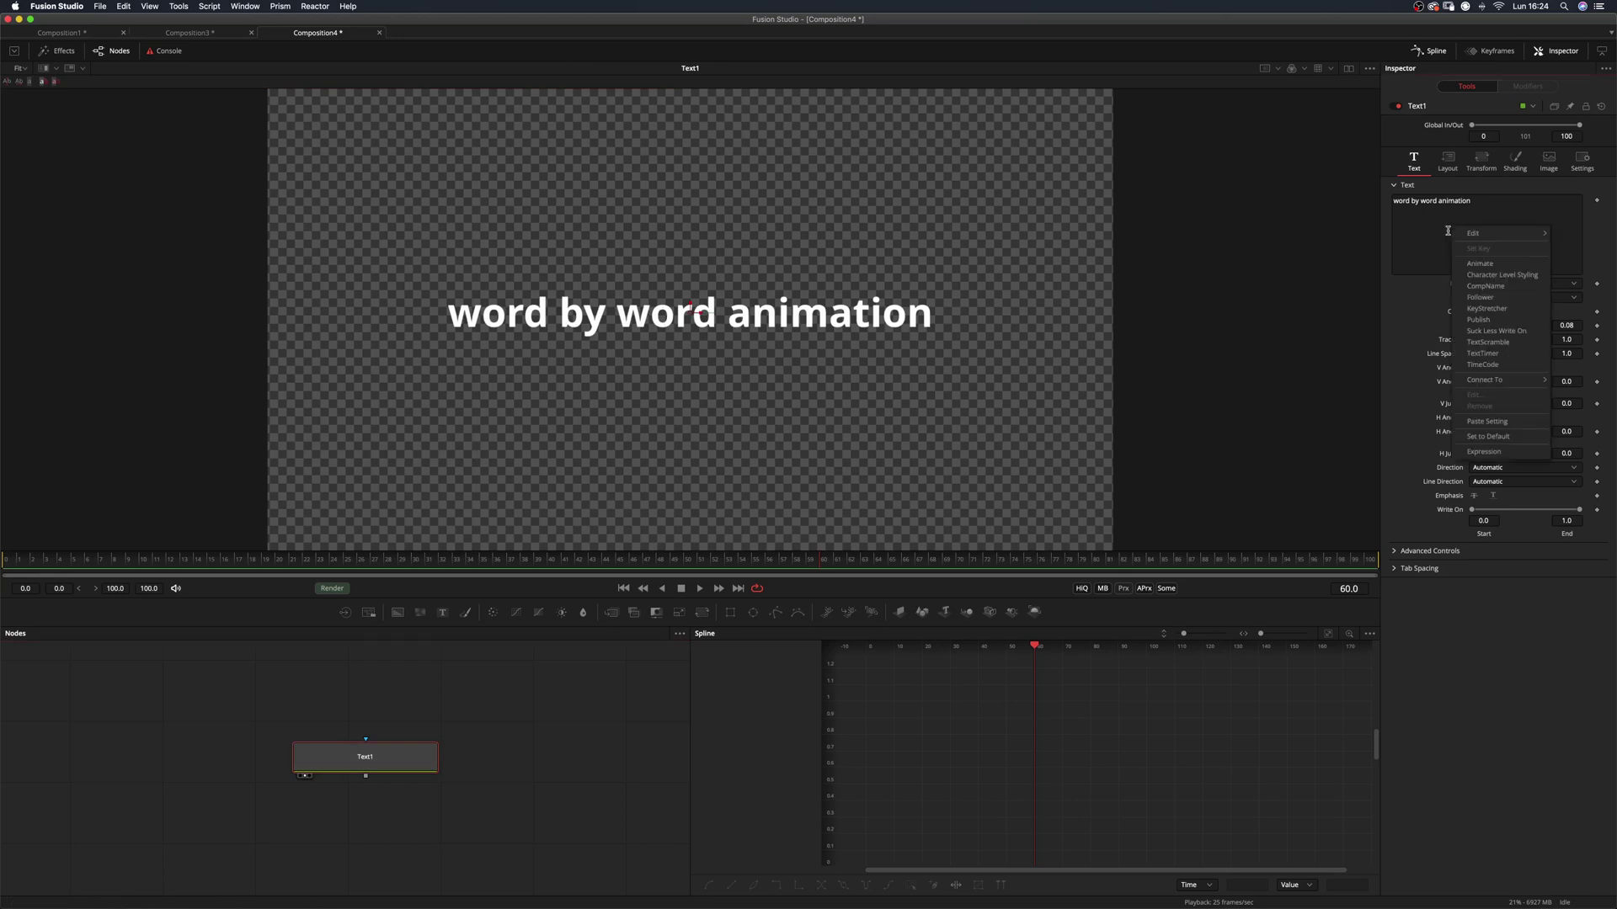
left_click(1486, 298)
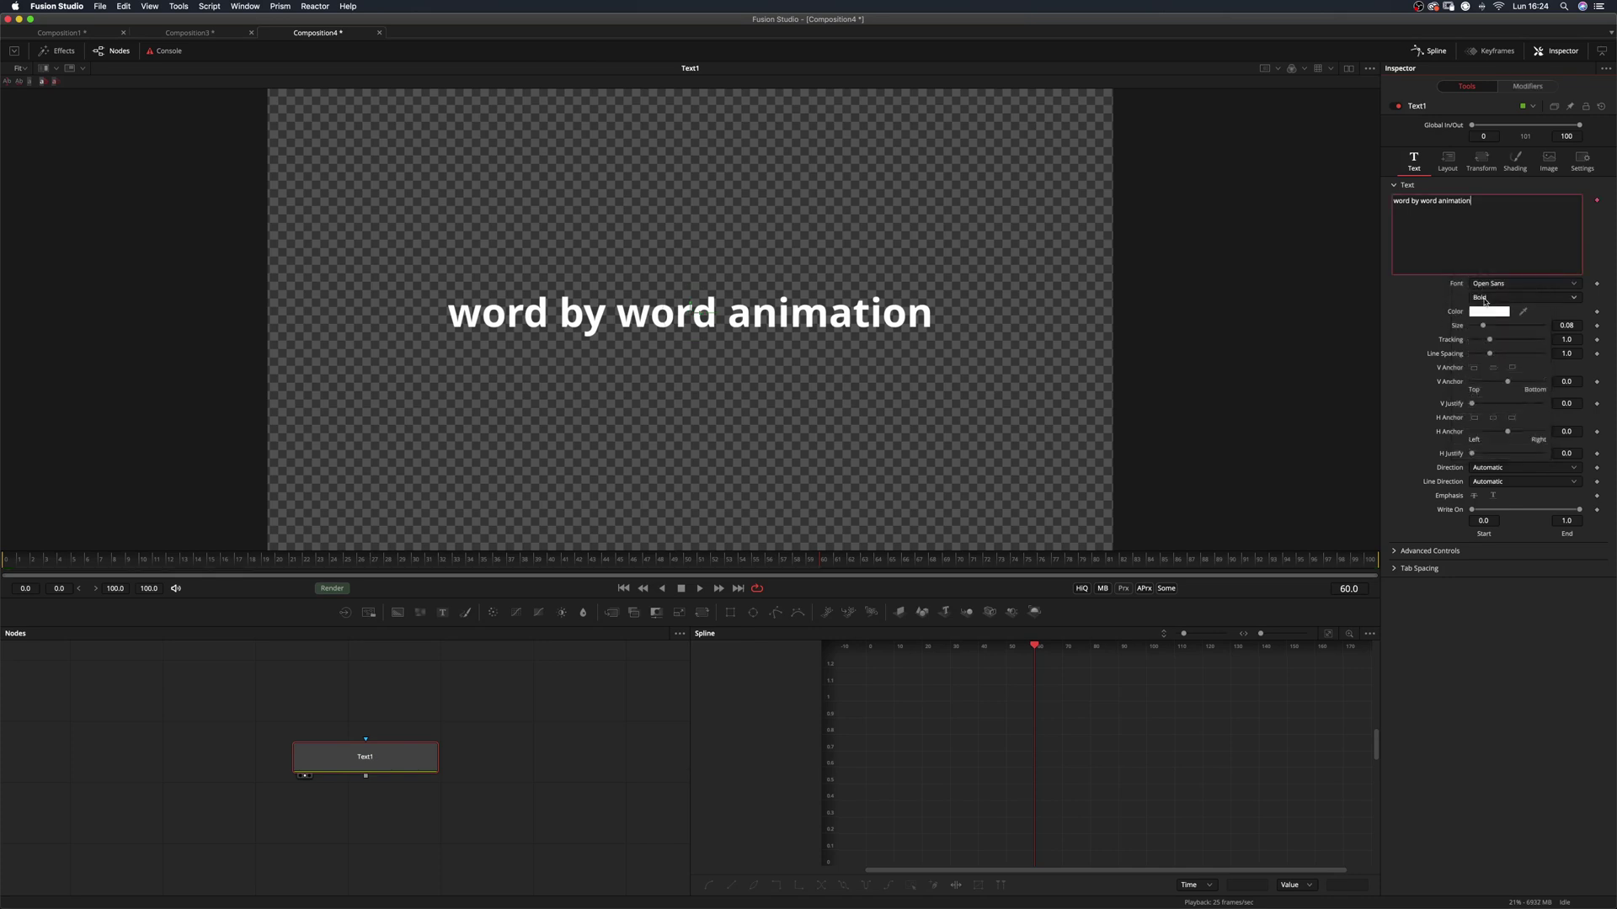
left_click(1481, 163)
left_click(1488, 199)
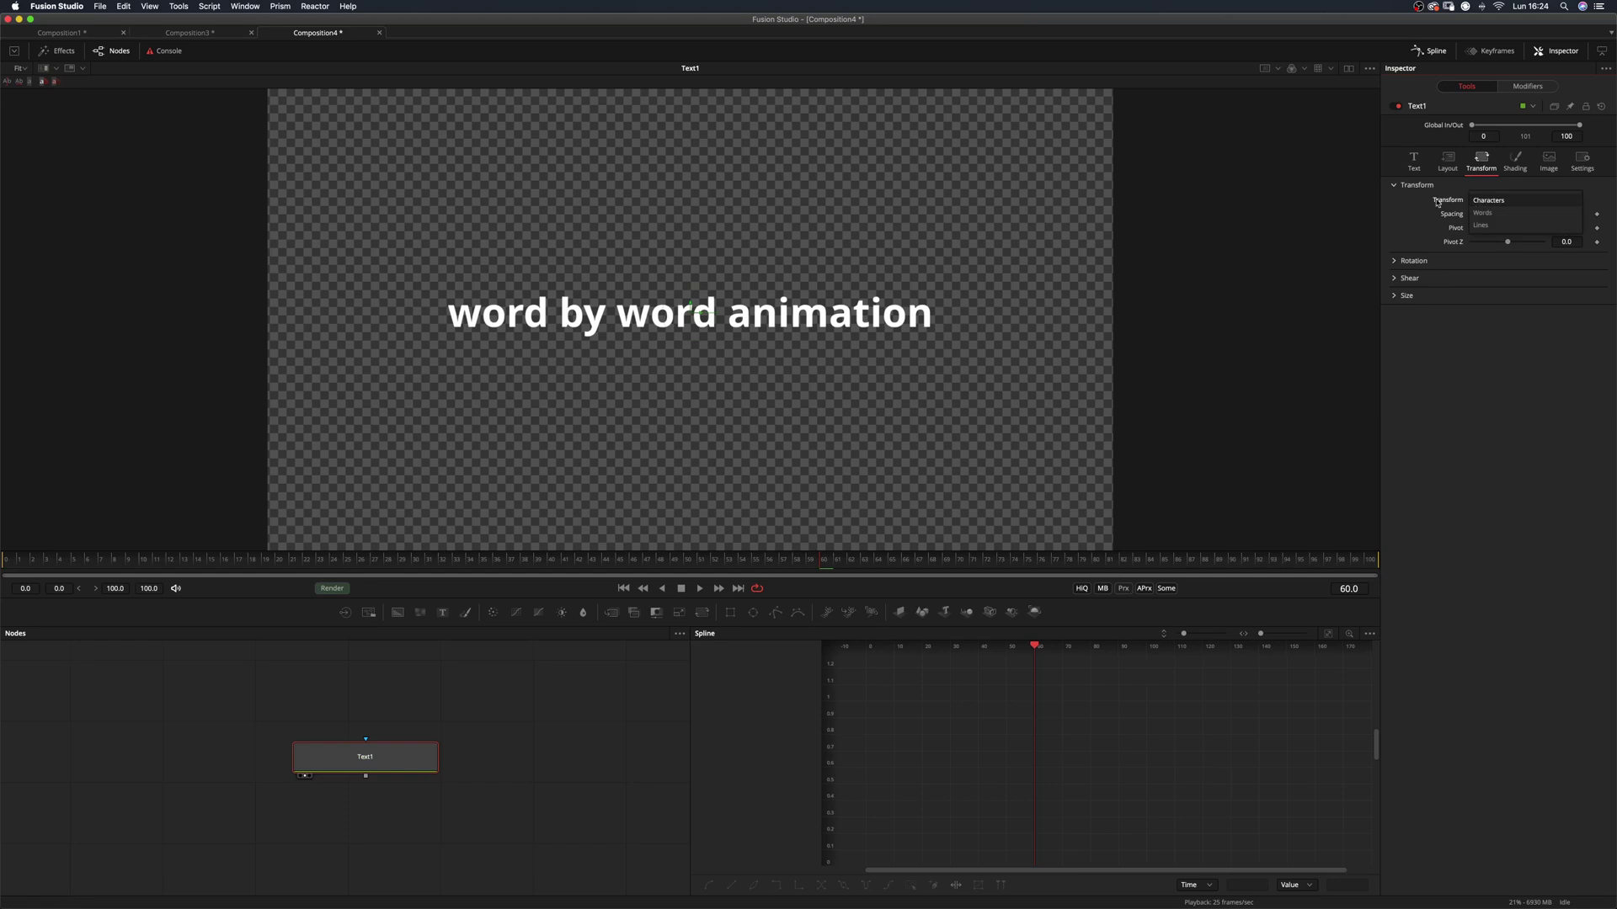
left_click(1500, 214)
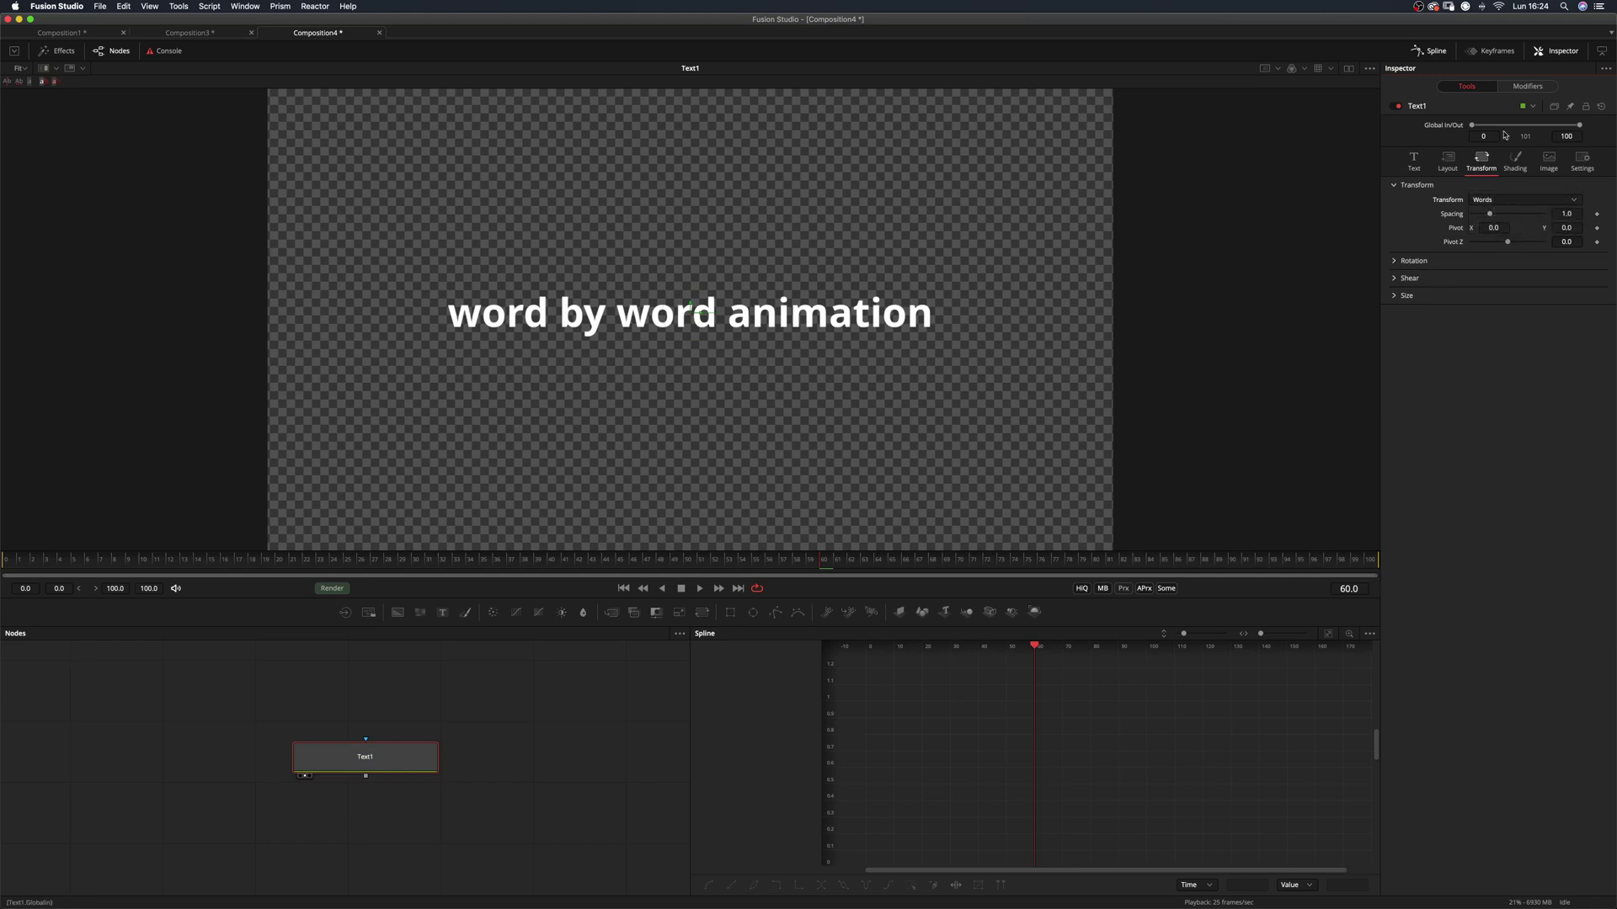
Set the transform mode of the Follower modifier to Words
left_click(1521, 88)
left_click(1498, 135)
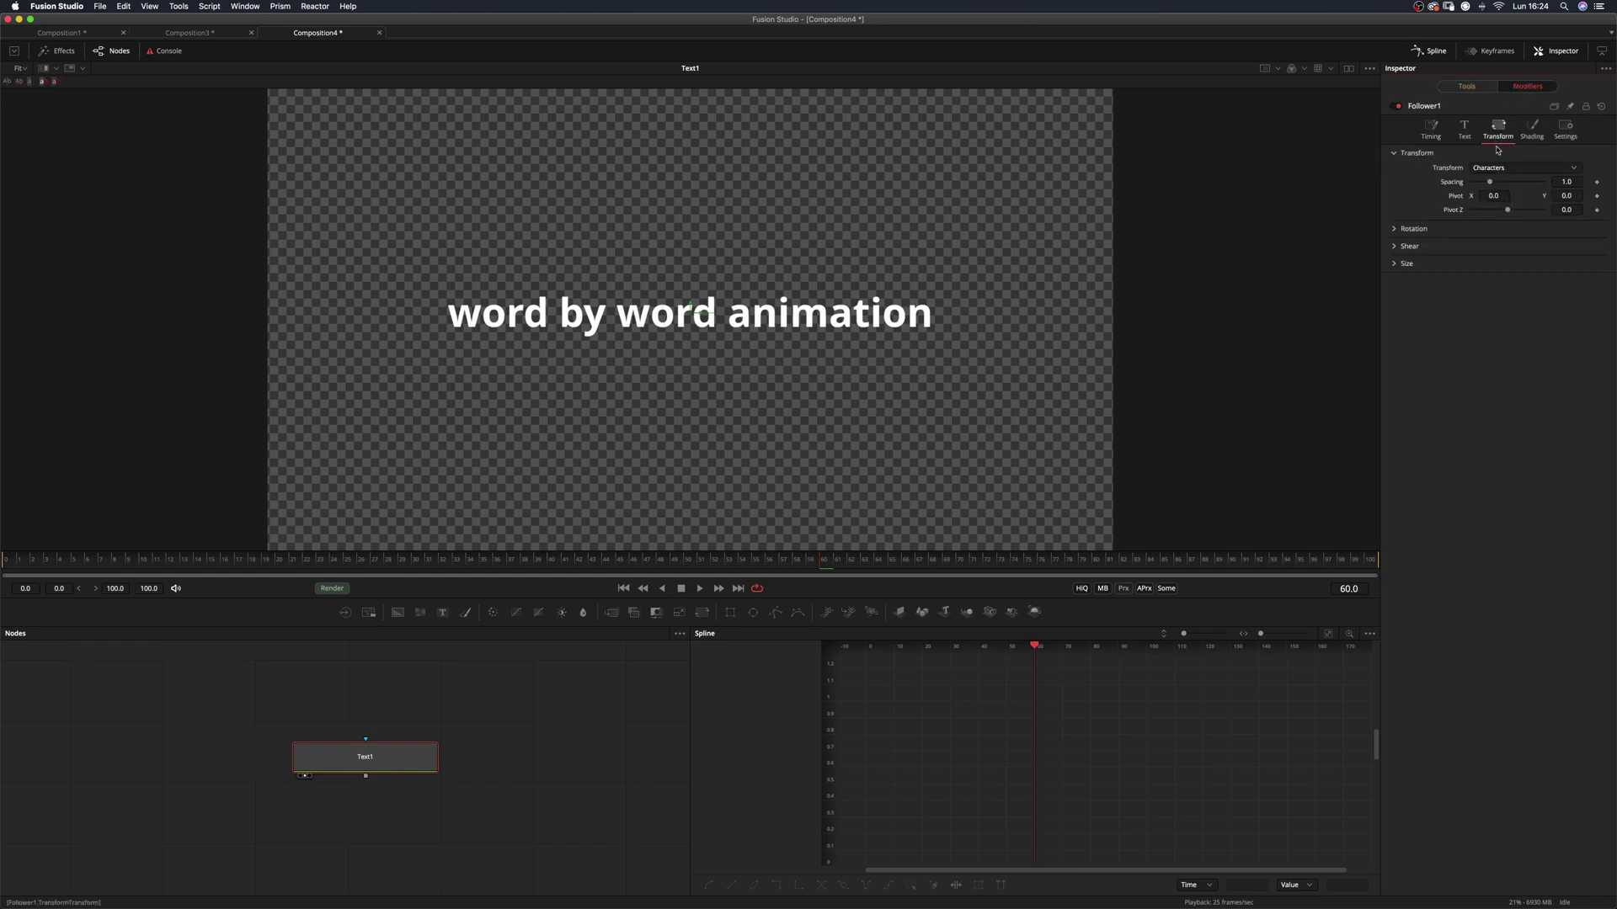
left_click(1500, 169)
Animate the Follower's X rotation from -90 at frame 0 to 0 at frame 20
left_click(1398, 230)
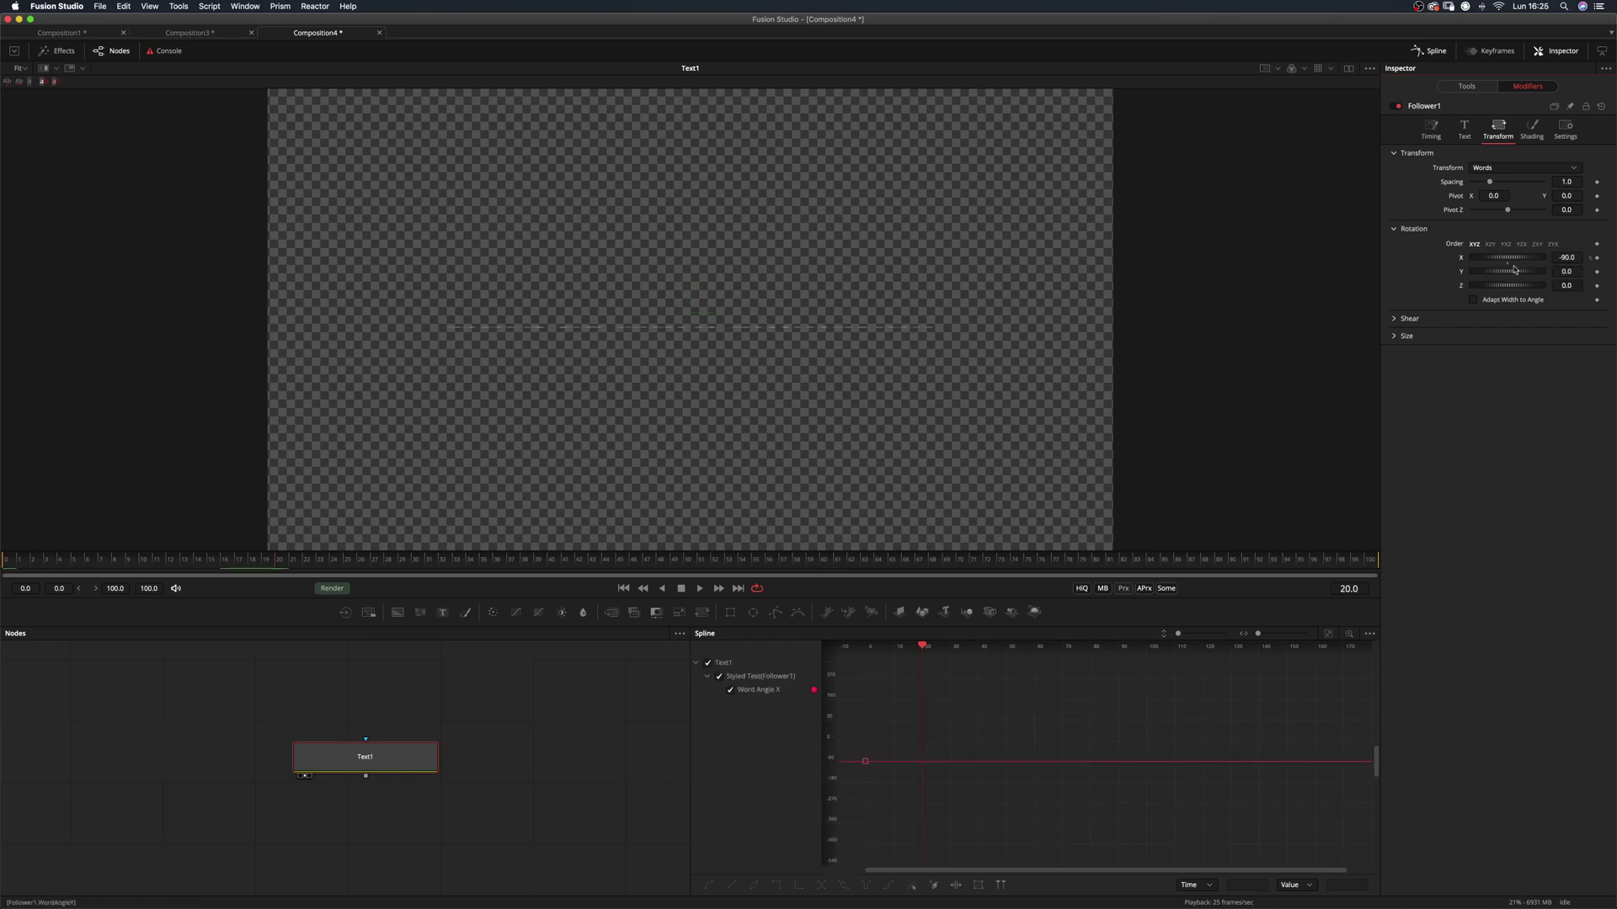
left_click(1507, 263)
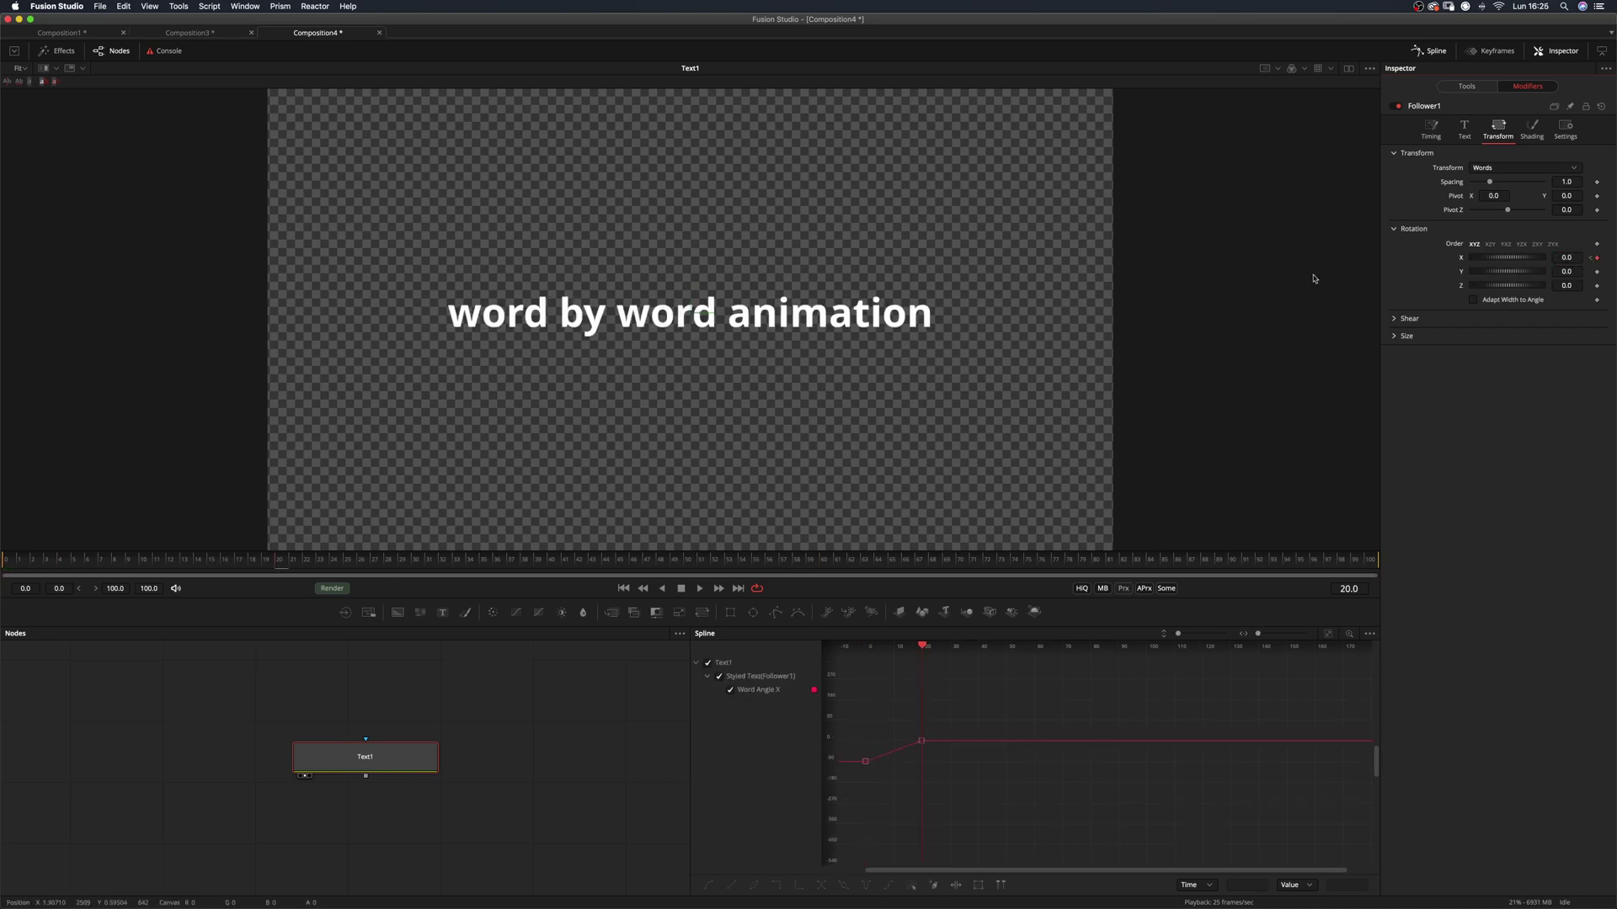
left_click_drag(219, 572, 2, 563)
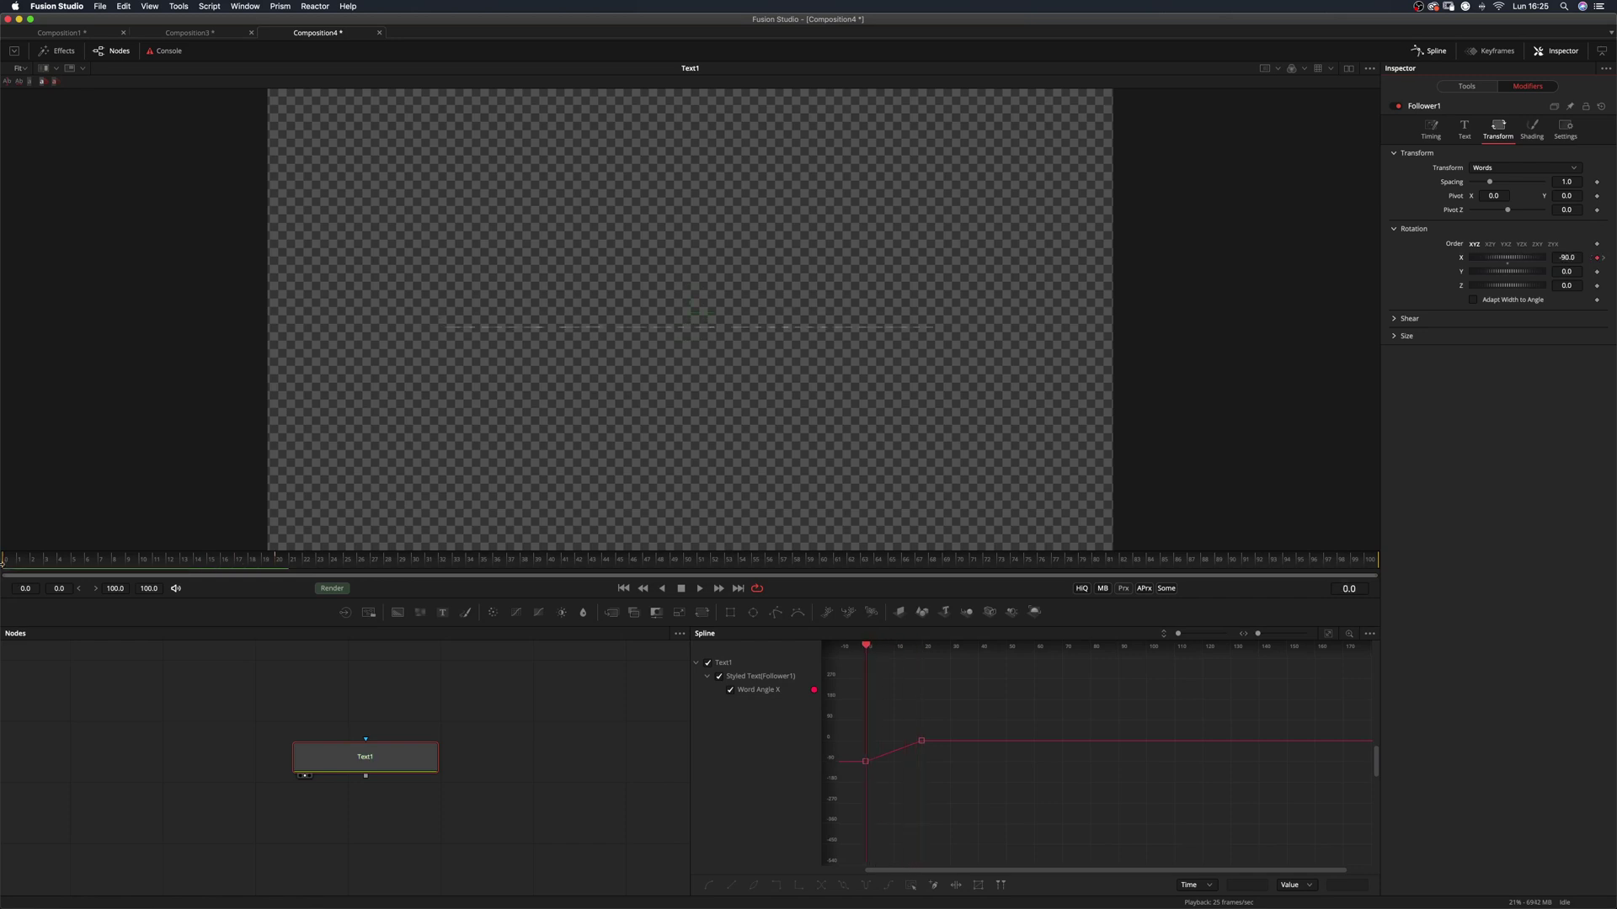
Set the Follower's delay between characters to 1.59 and play back the word animation
left_click(1431, 128)
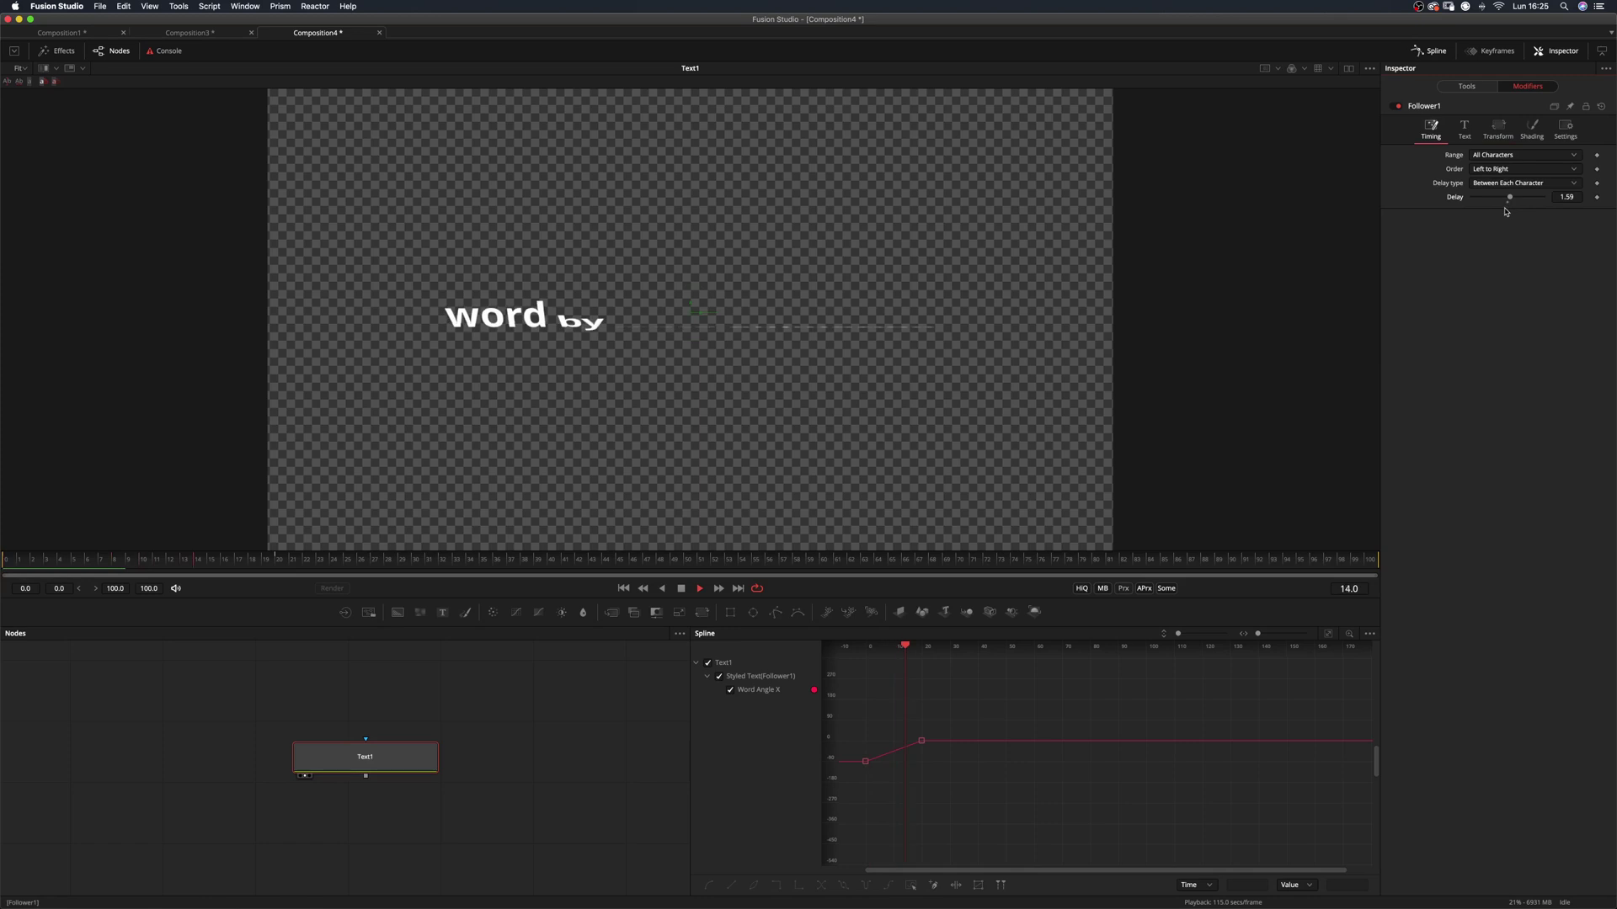
key("space")
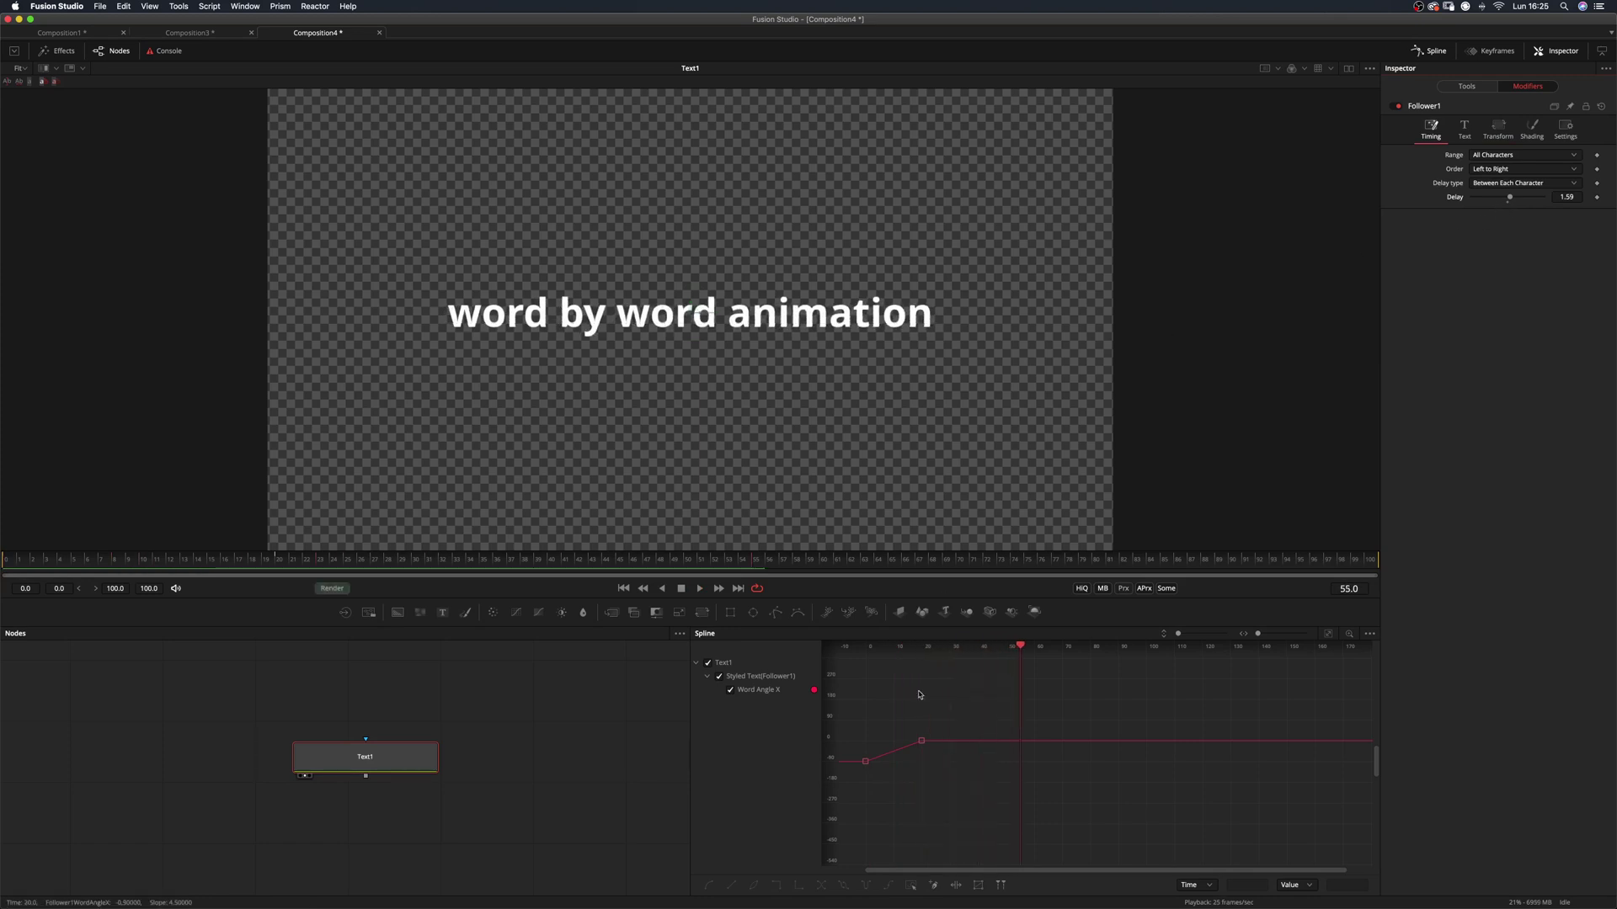
Ease both Word Angle X keyframes with flat tangents in the spline and replay the animation from frame 0
left_click_drag(960, 715, 857, 798)
key("super+f")
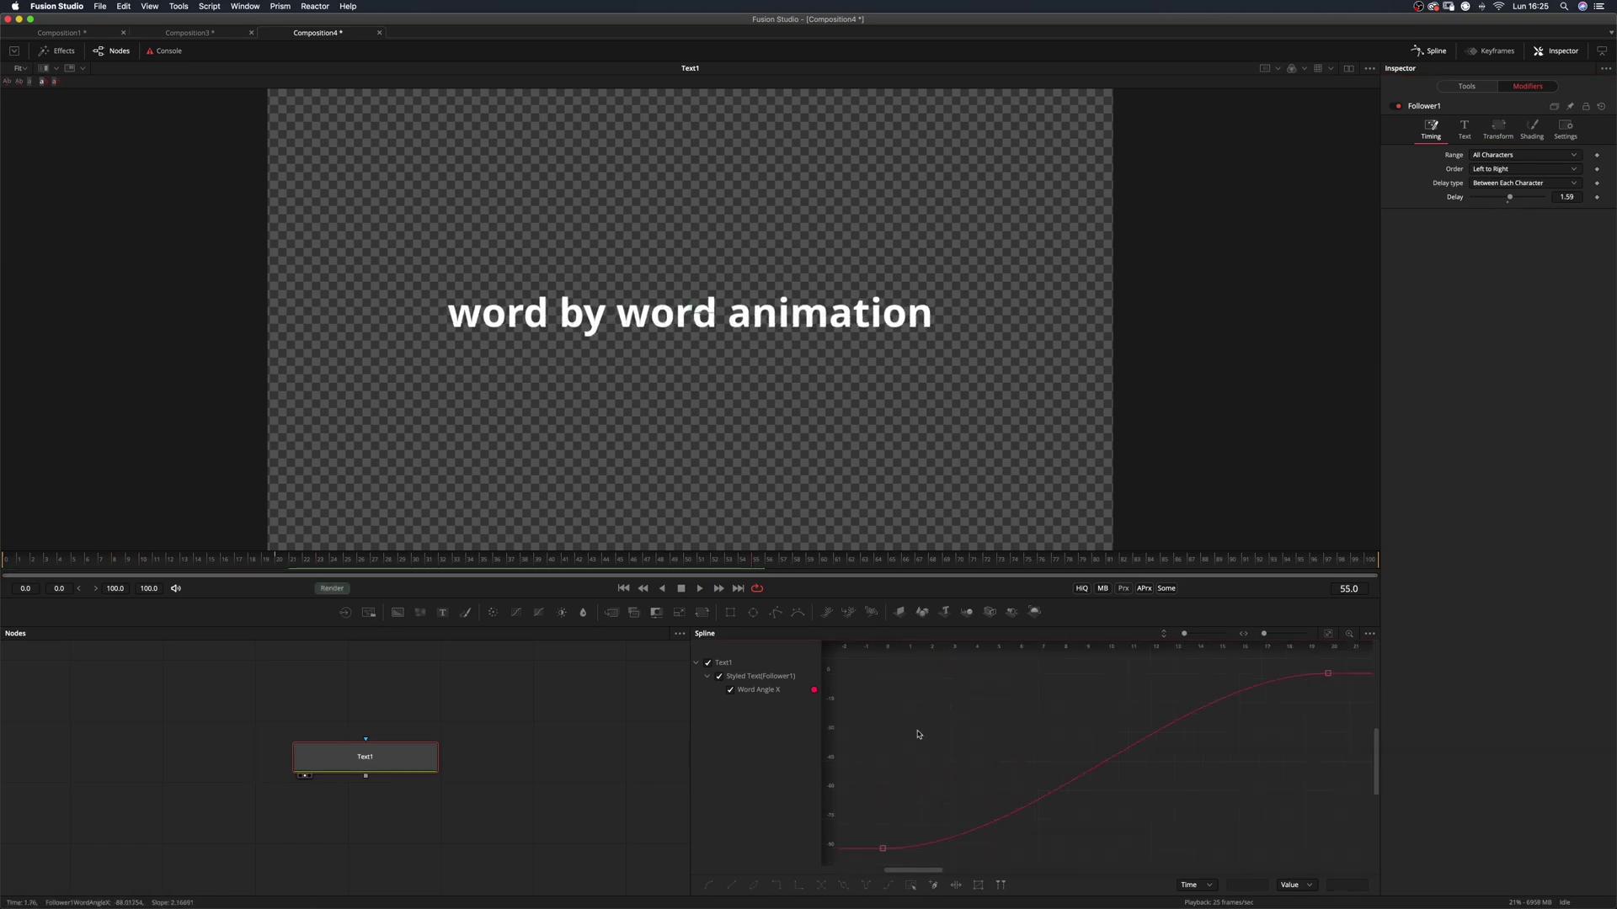
left_click_drag(180, 562, 4, 562)
key("space")
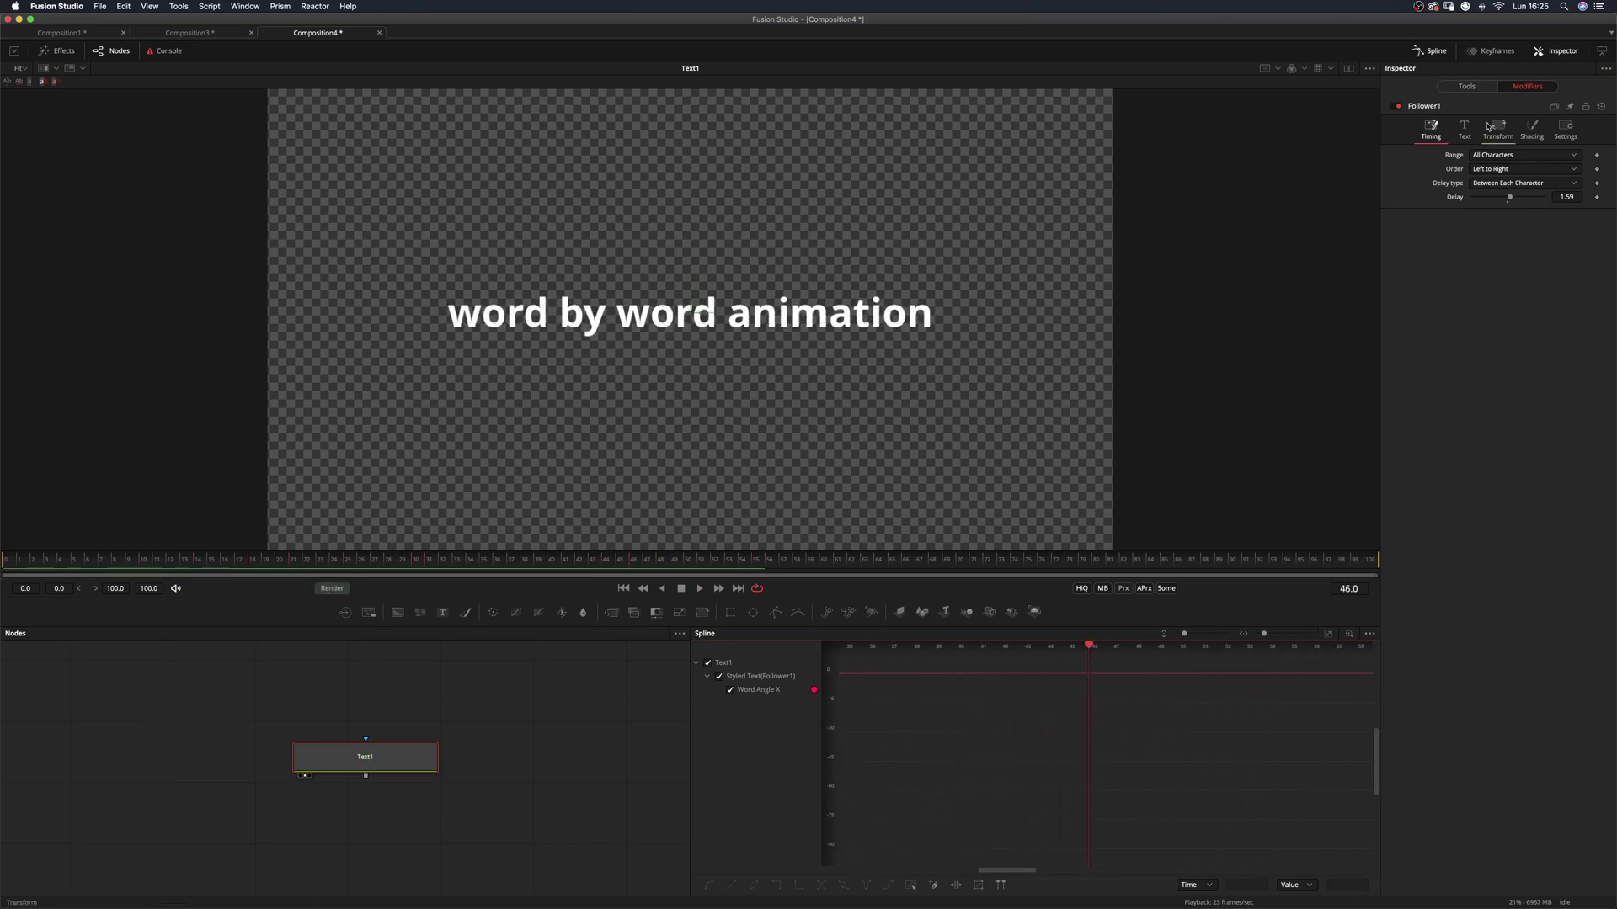
Set Text1's Pivot Z to 0.413 and play back the word-by-word rotation
left_click(1471, 87)
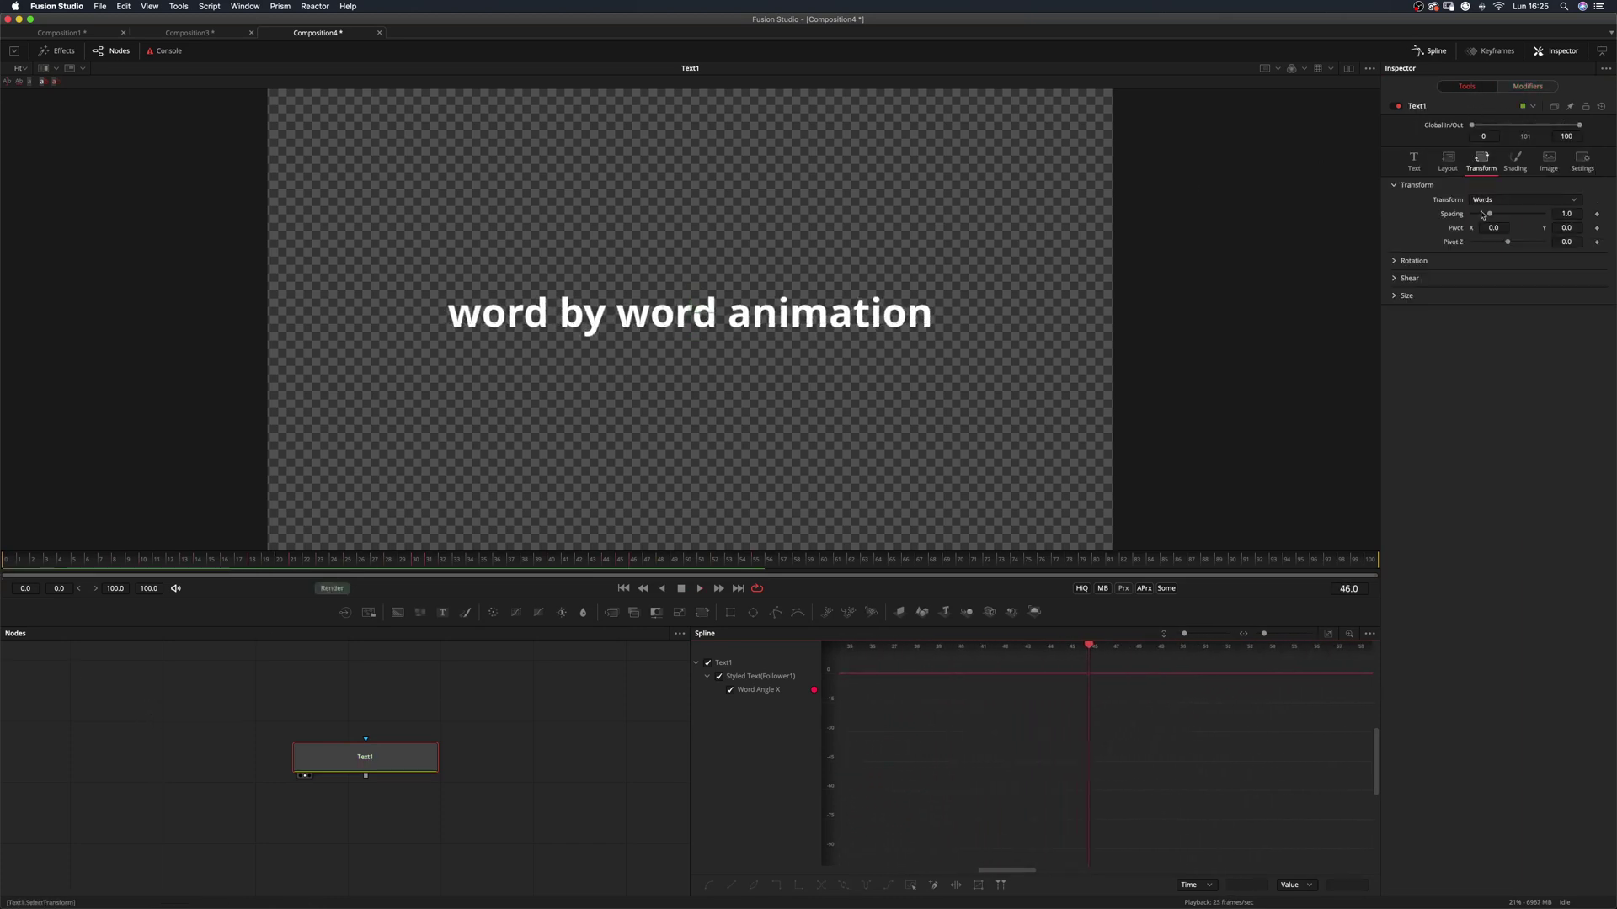
left_click_drag(92, 562, 4, 562)
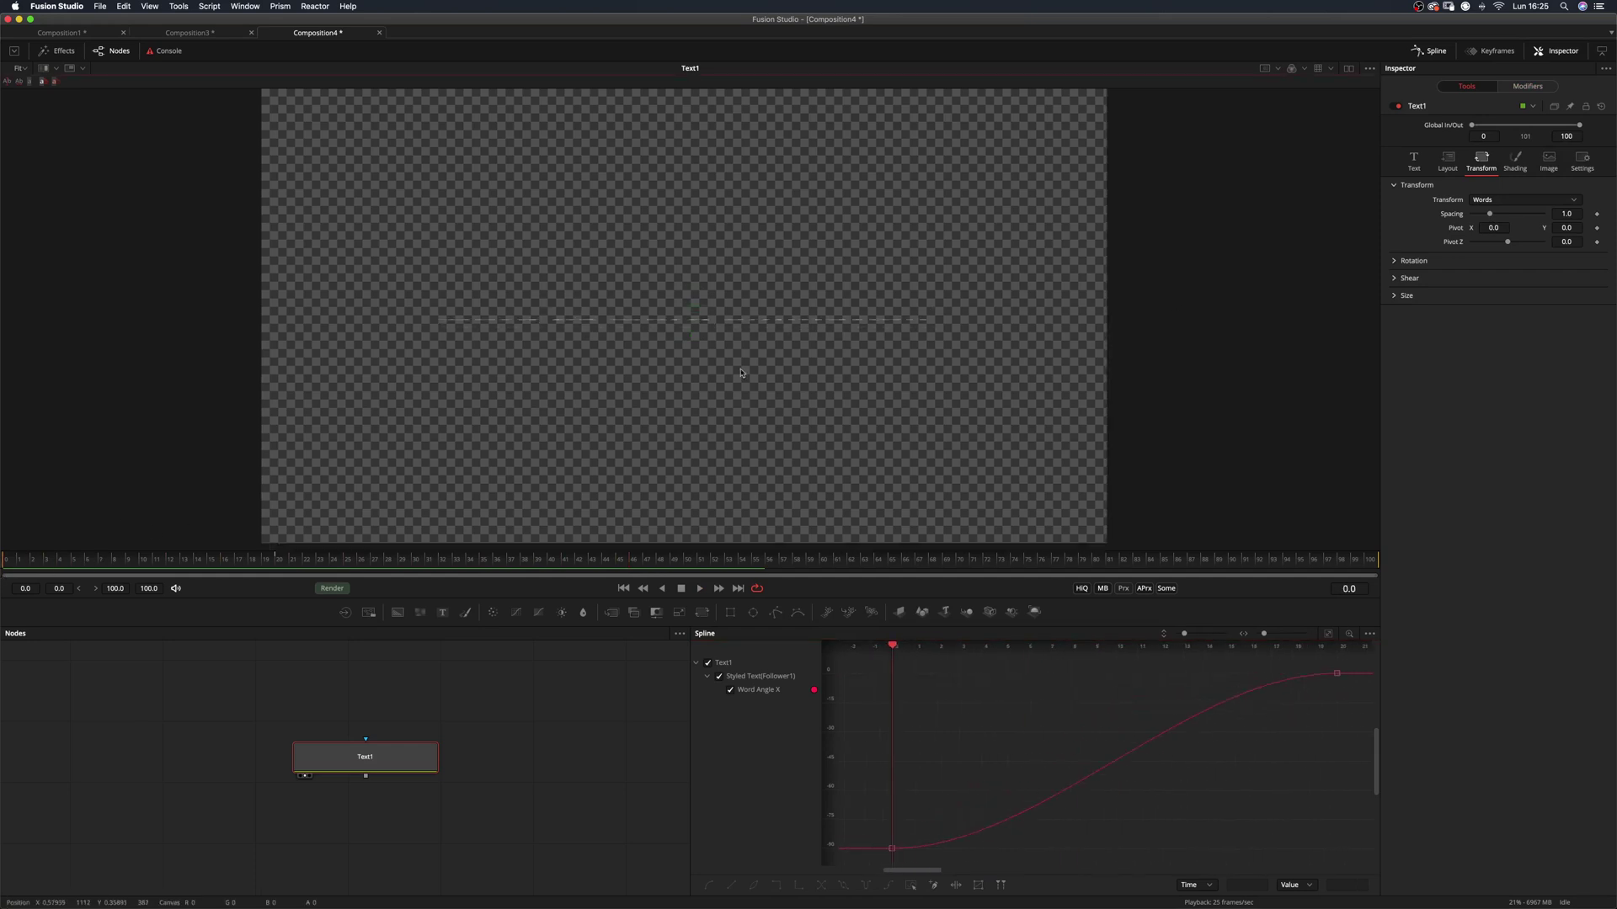
scroll(730, 376, "down", 4)
scroll(729, 390, "up", 1)
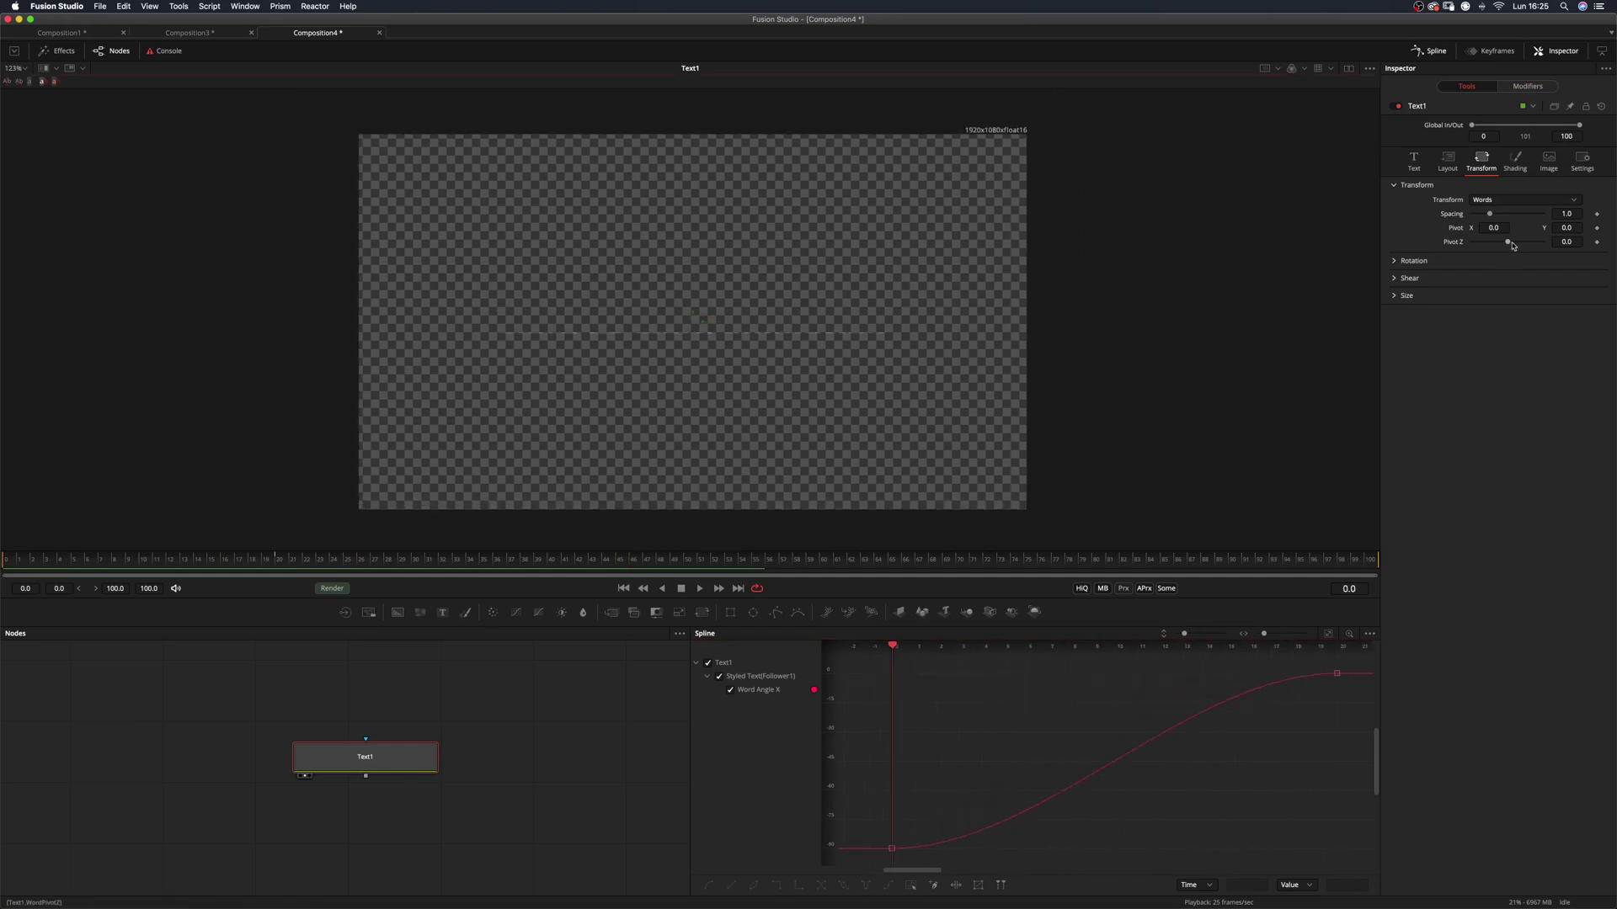
left_click_drag(1512, 245, 1537, 243)
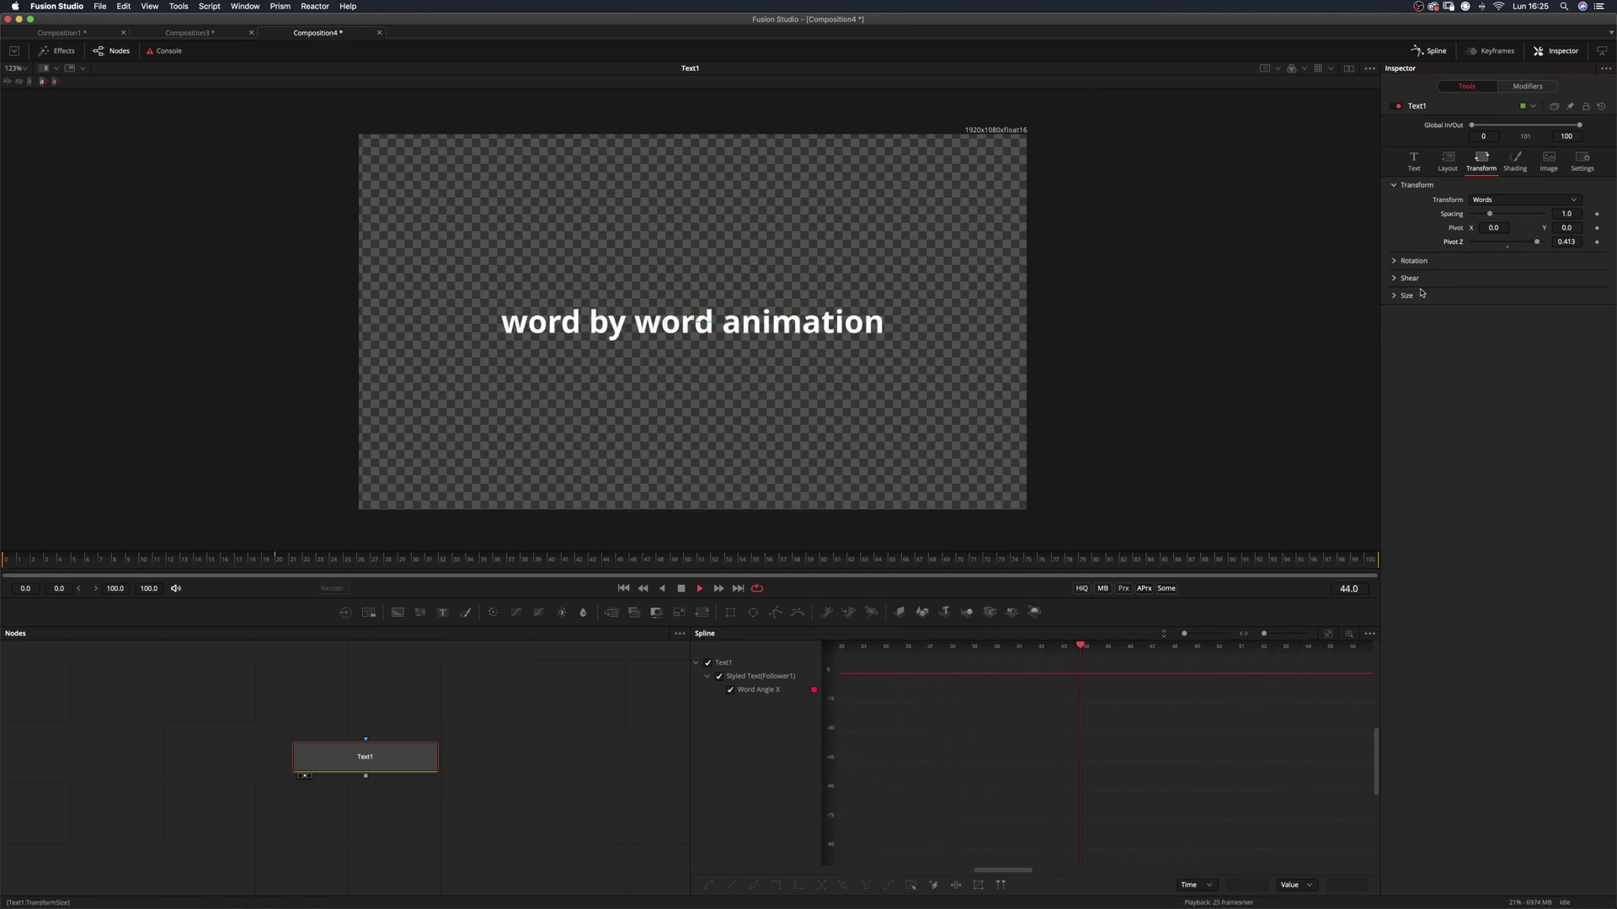
key("space")
Switch to Composition3 and go to frame 0 of the Paint1 clip
left_click(202, 665)
left_click_drag(83, 566, 1, 615)
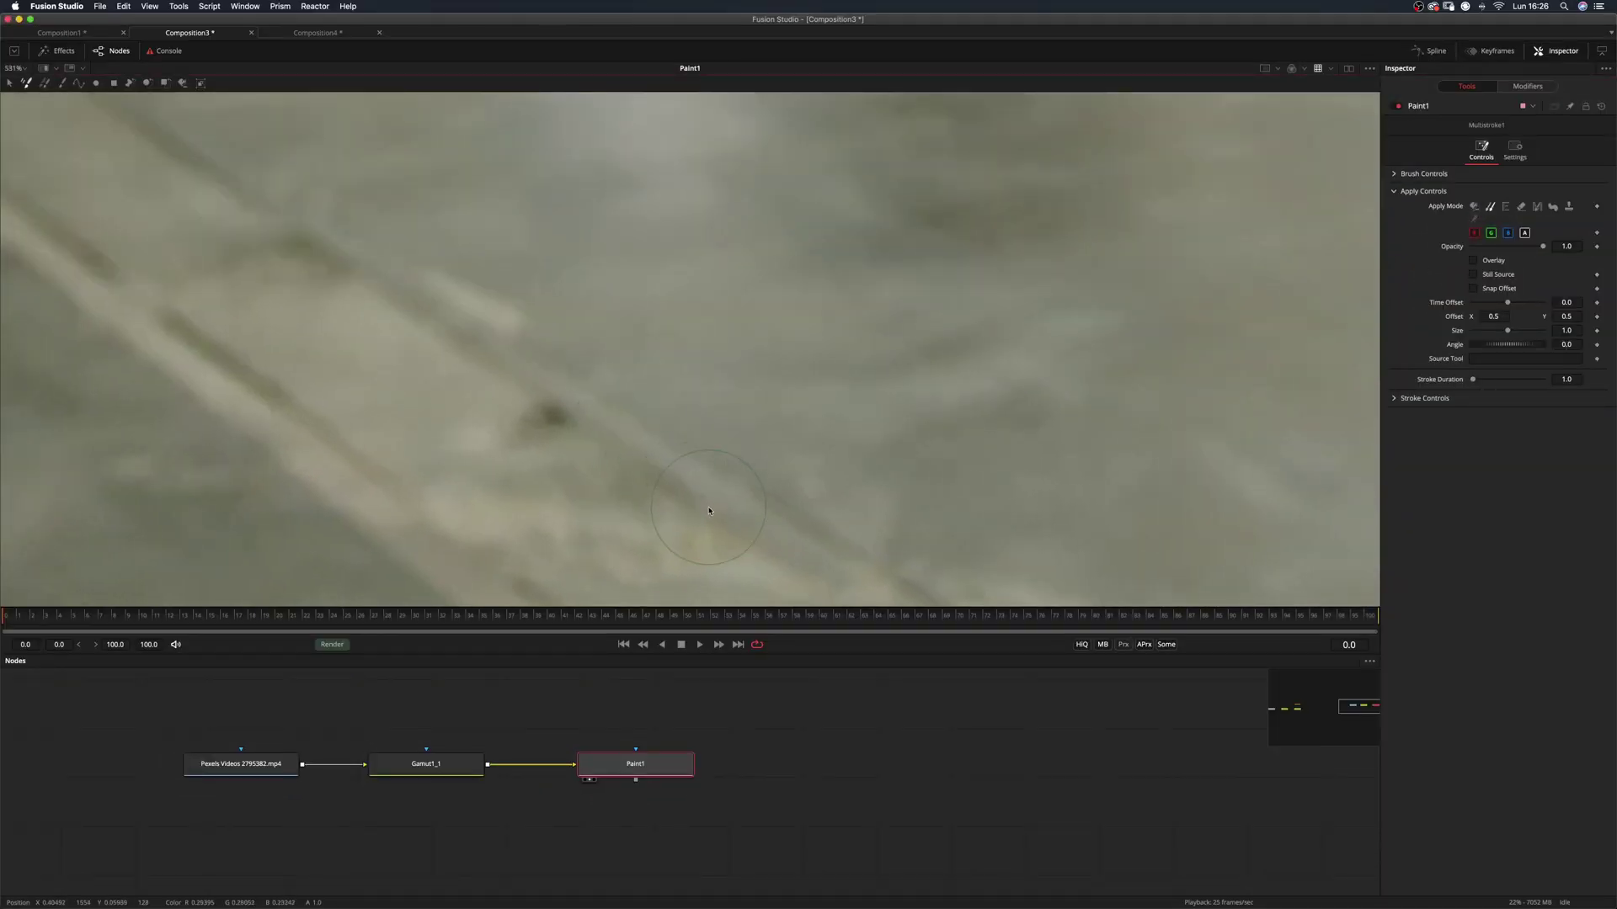
Sample a clone source along the floor line, align it using the clone overlay, and paint out the dark spot
left_click(405, 308, "alt")
scroll(547, 389, "up", 2)
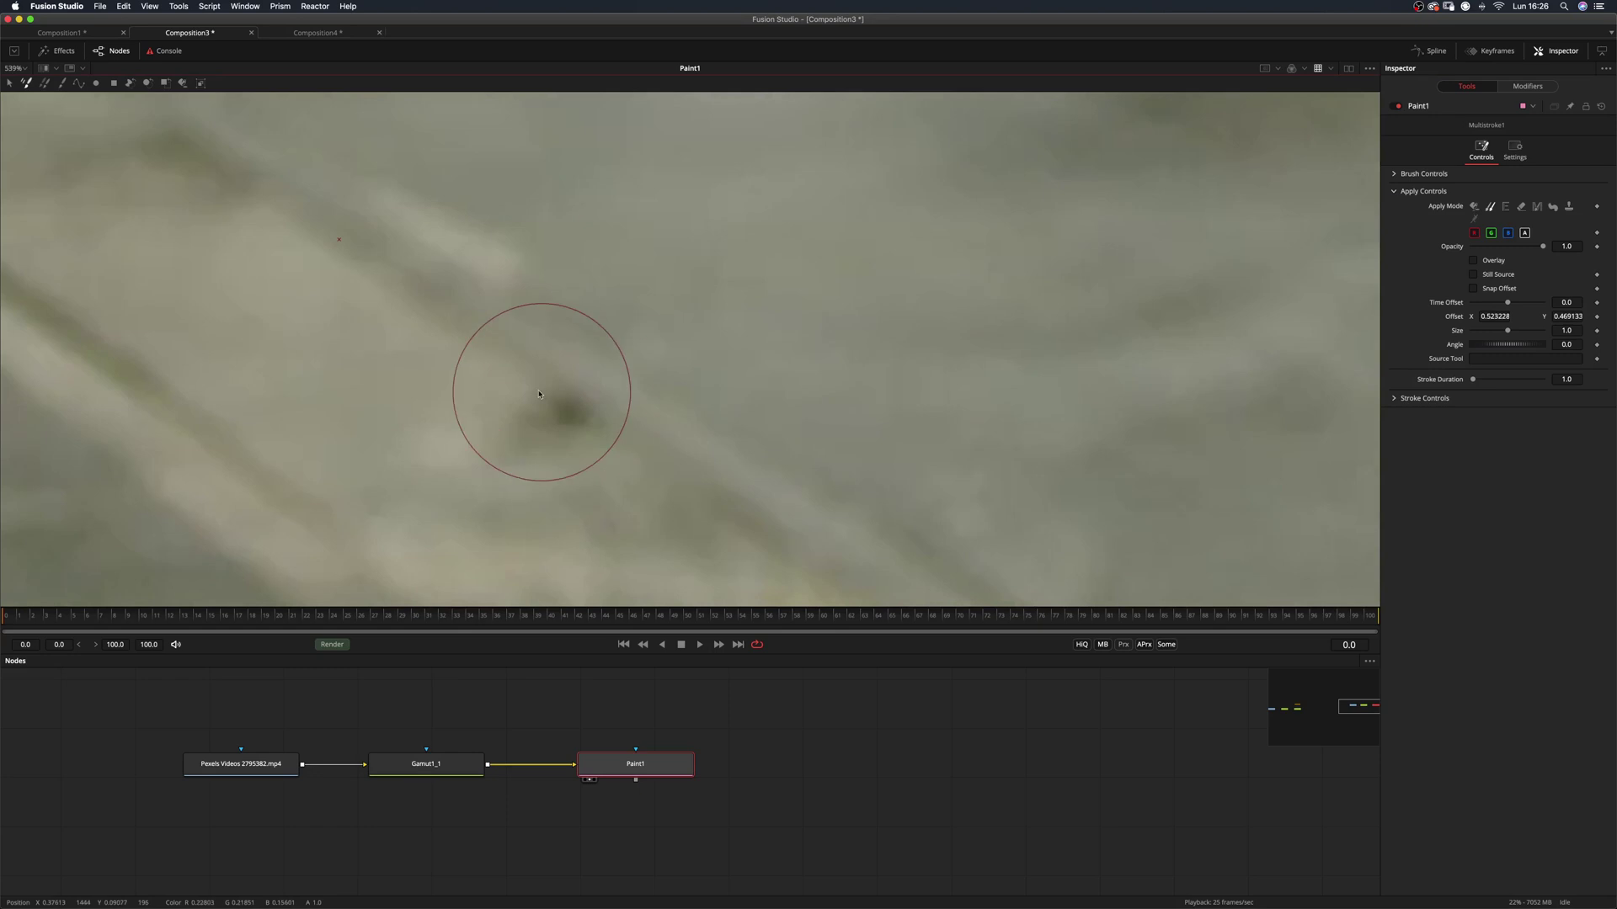
key("o")
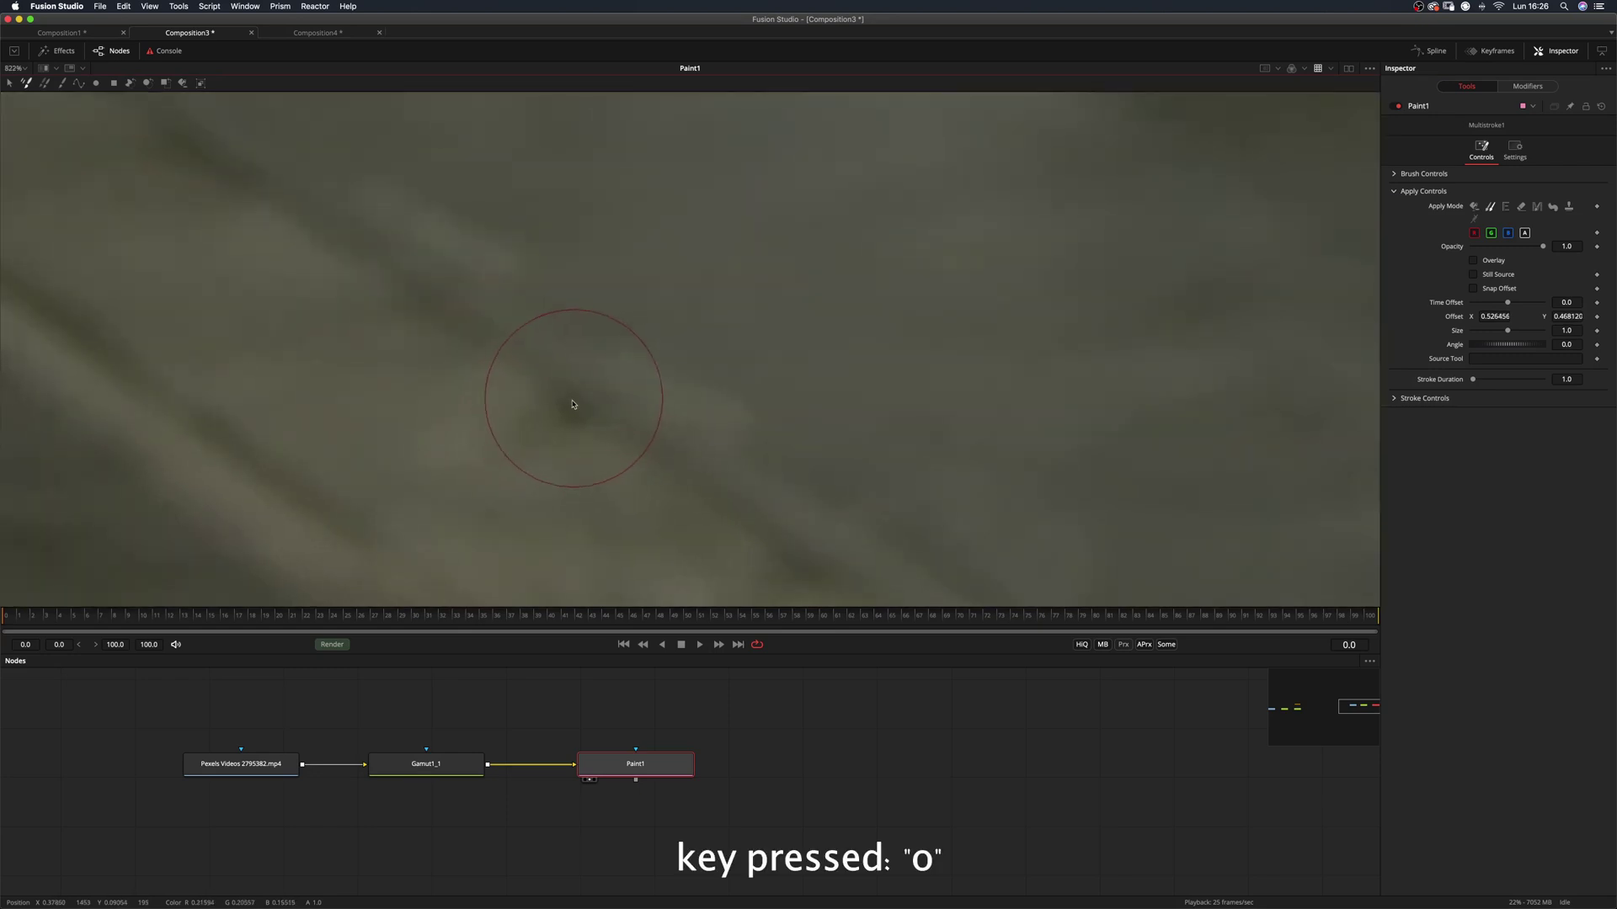
left_click_drag(572, 405, 541, 381)
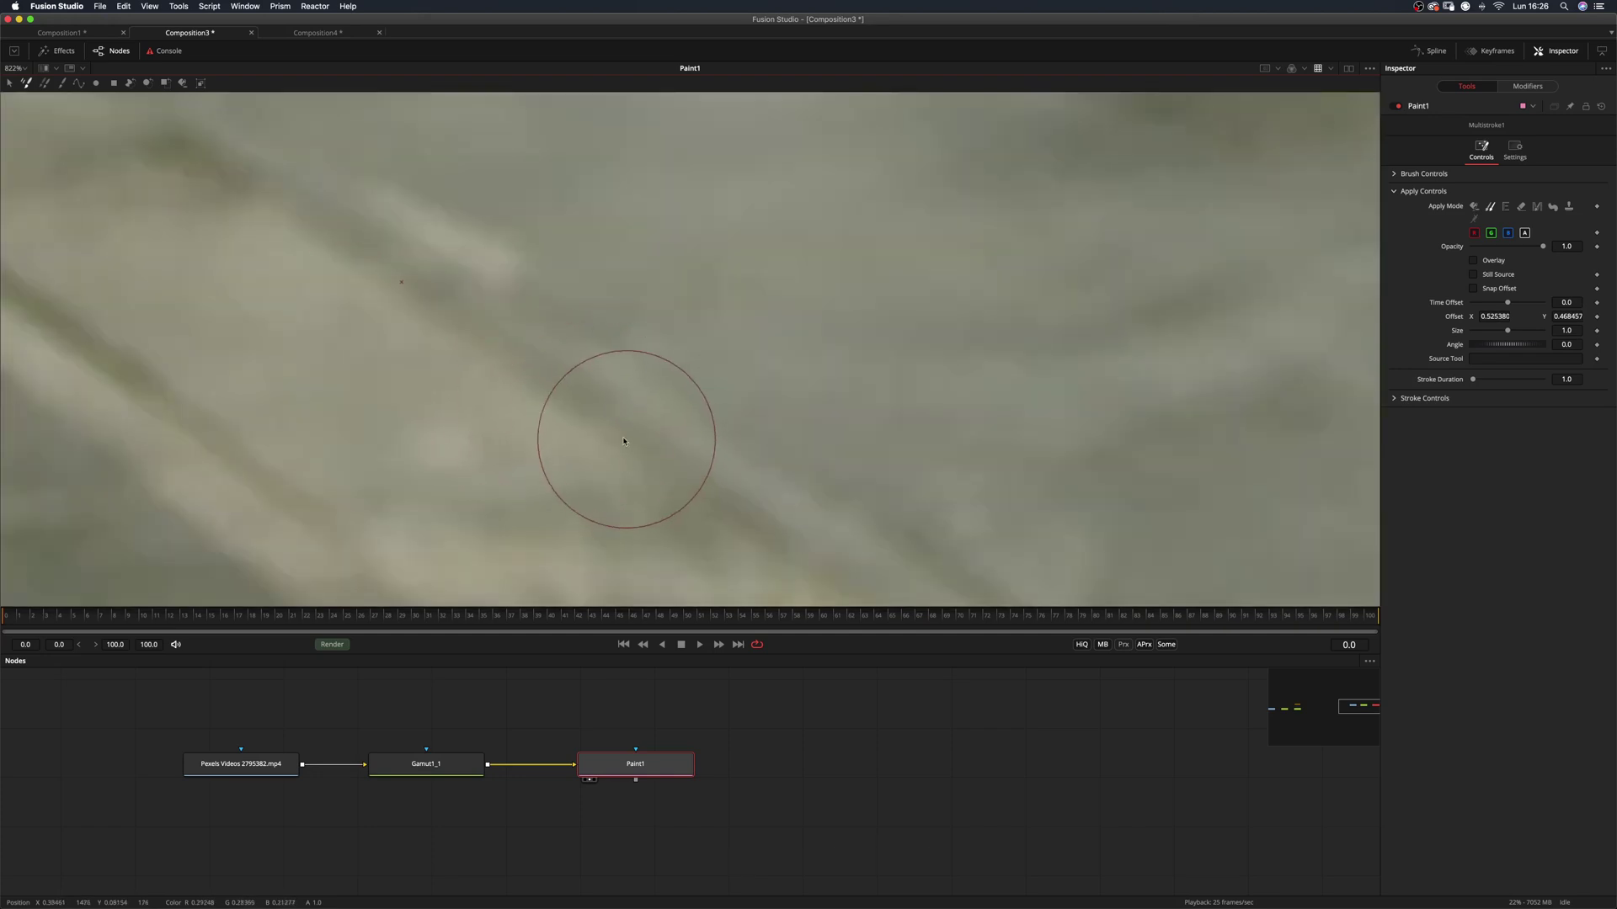
Line up the clone overlay with the edge of another stretch of the floor line and reduce the brush size
scroll(544, 376, "down", 5)
scroll(503, 378, "down", 3)
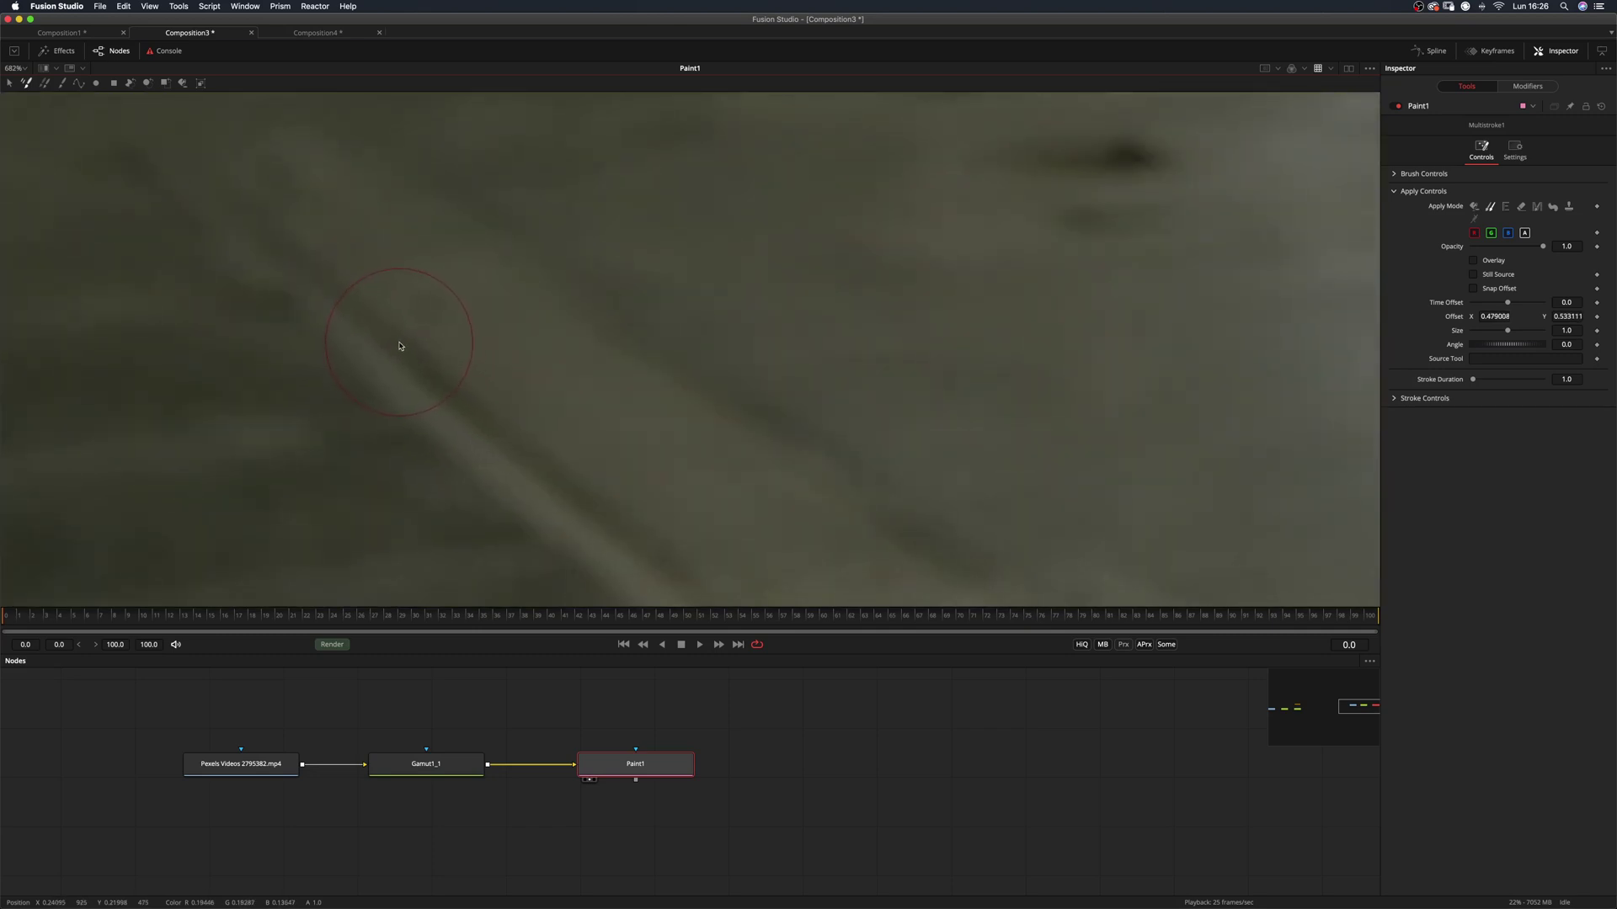
left_click(399, 342)
left_click_drag(433, 313, 365, 315, "super")
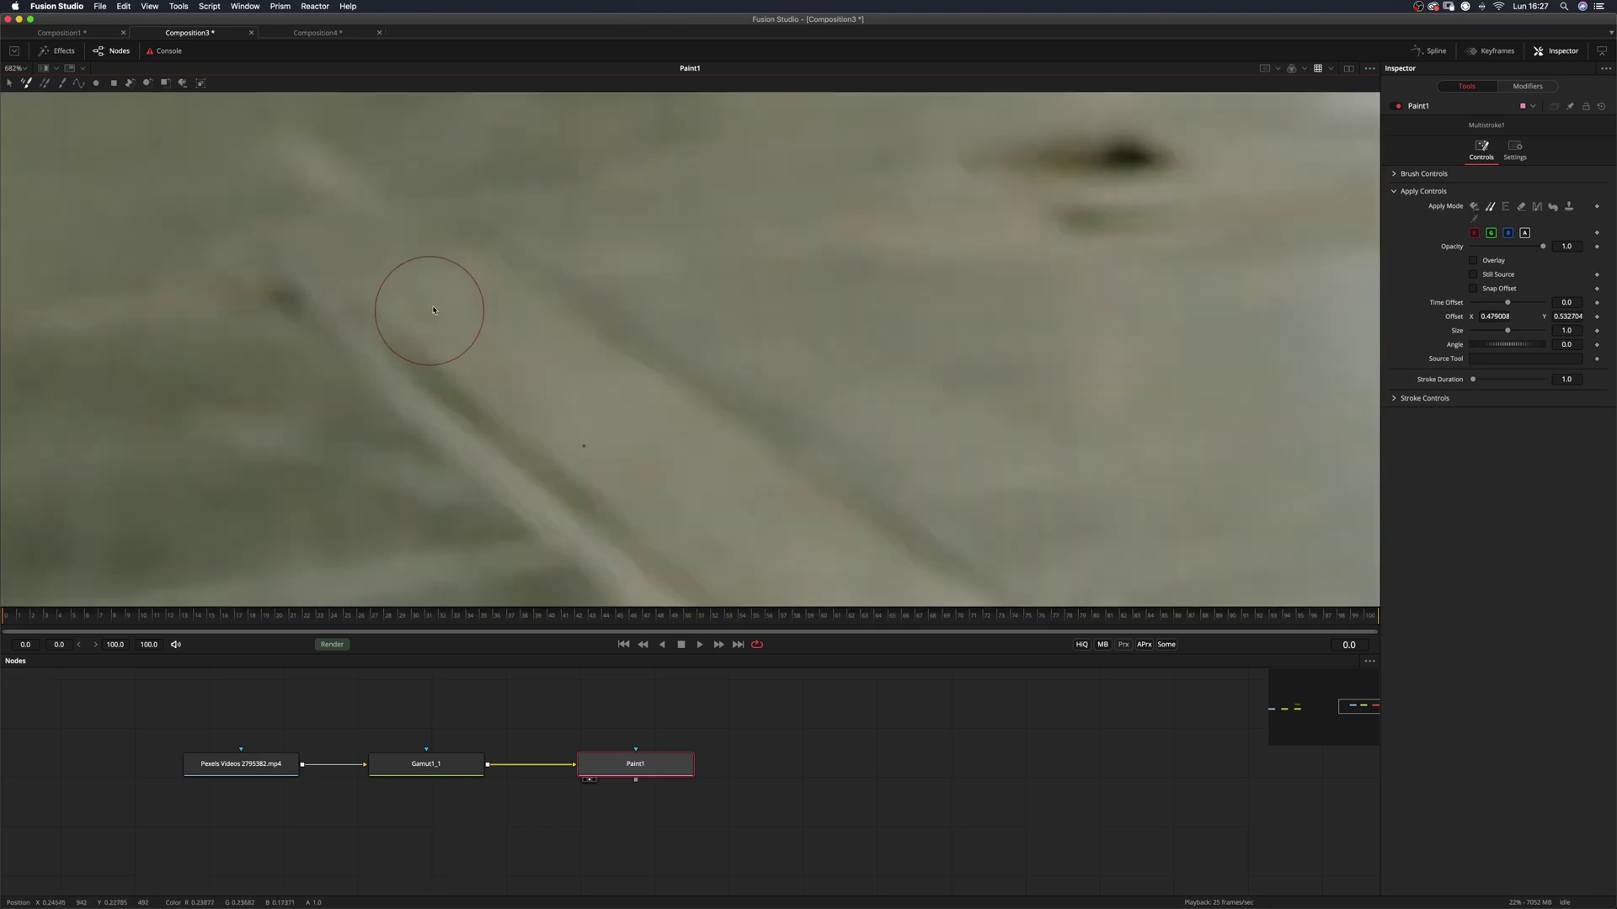
scroll(469, 335, "down", 2)
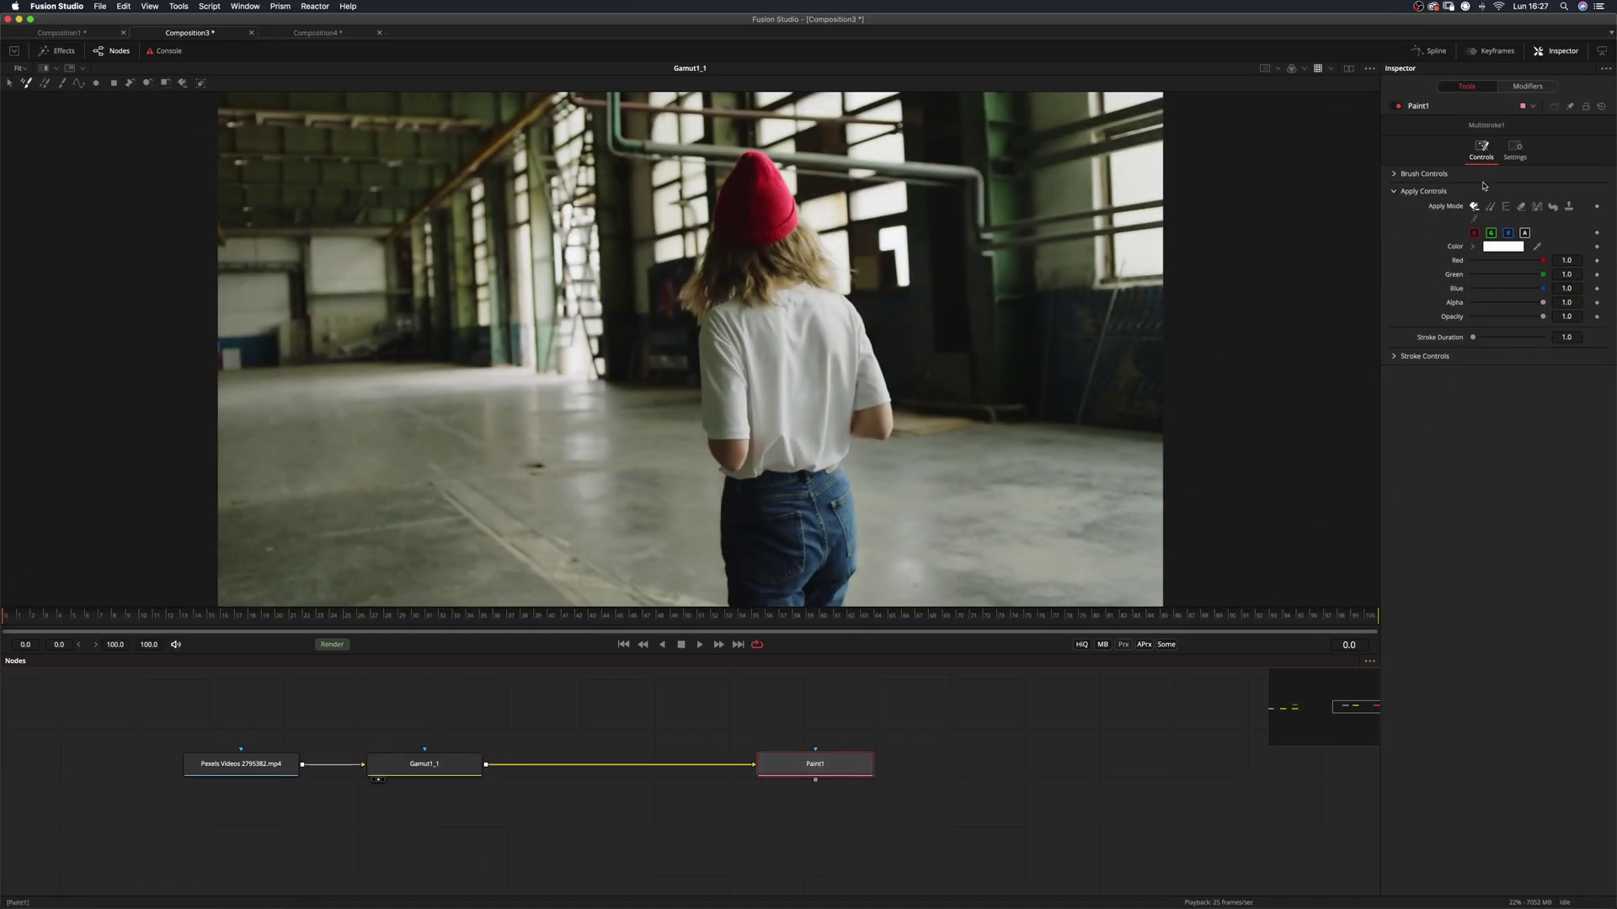
Set Paint1's Apply Mode to Clone and assign Gamut1_1 as its Source Tool
left_click(1491, 207)
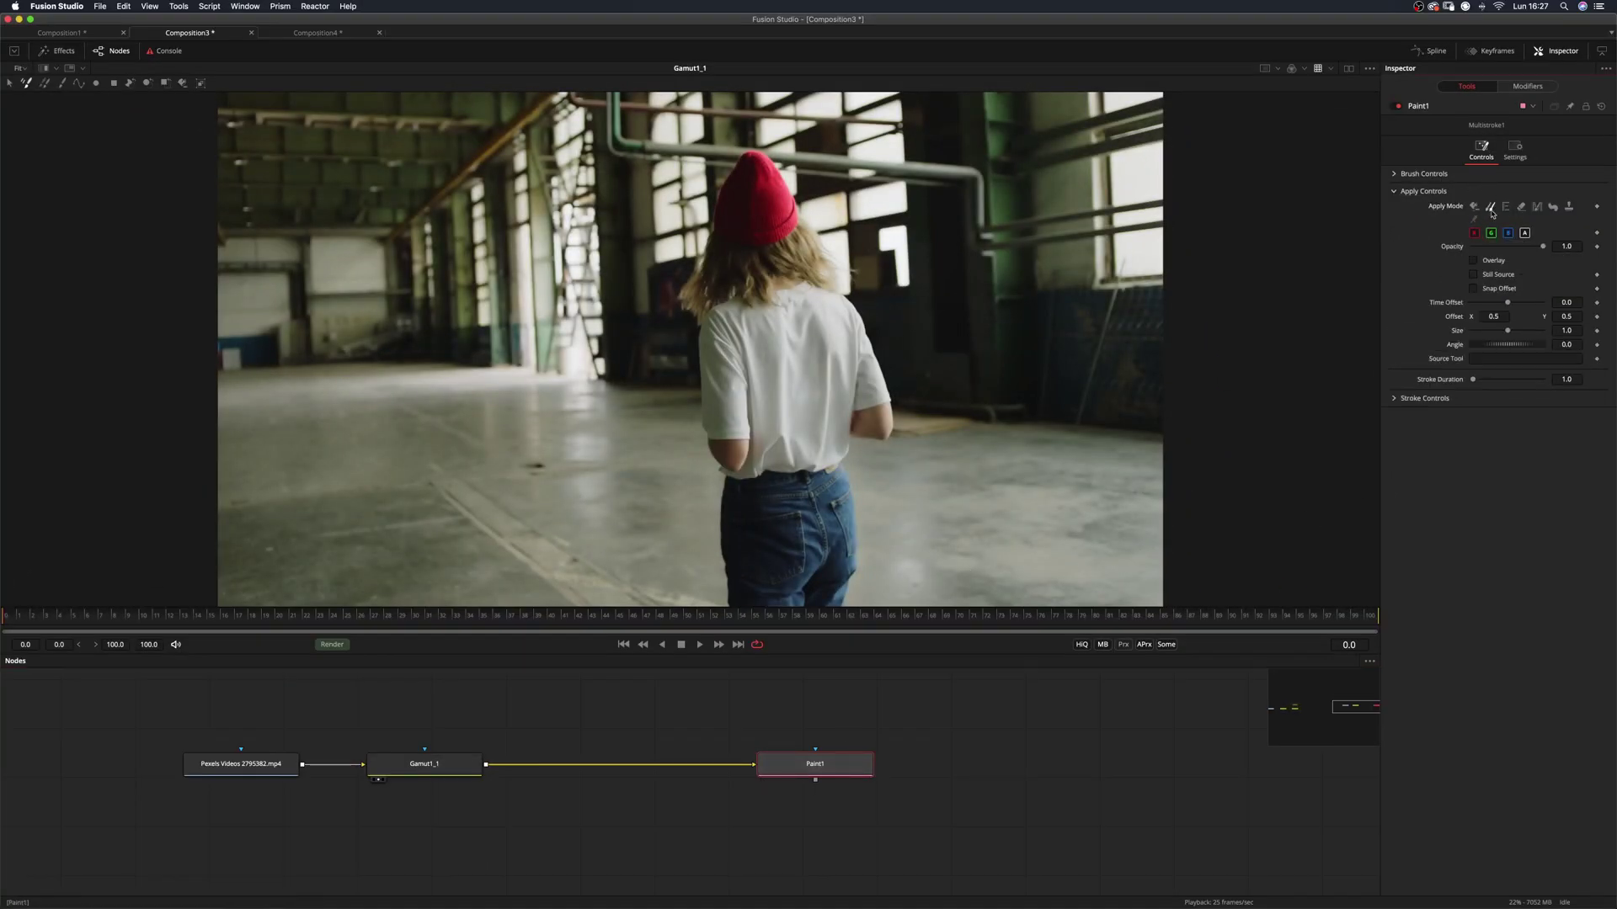
left_click(457, 773)
left_click_drag(1504, 361, 1502, 357)
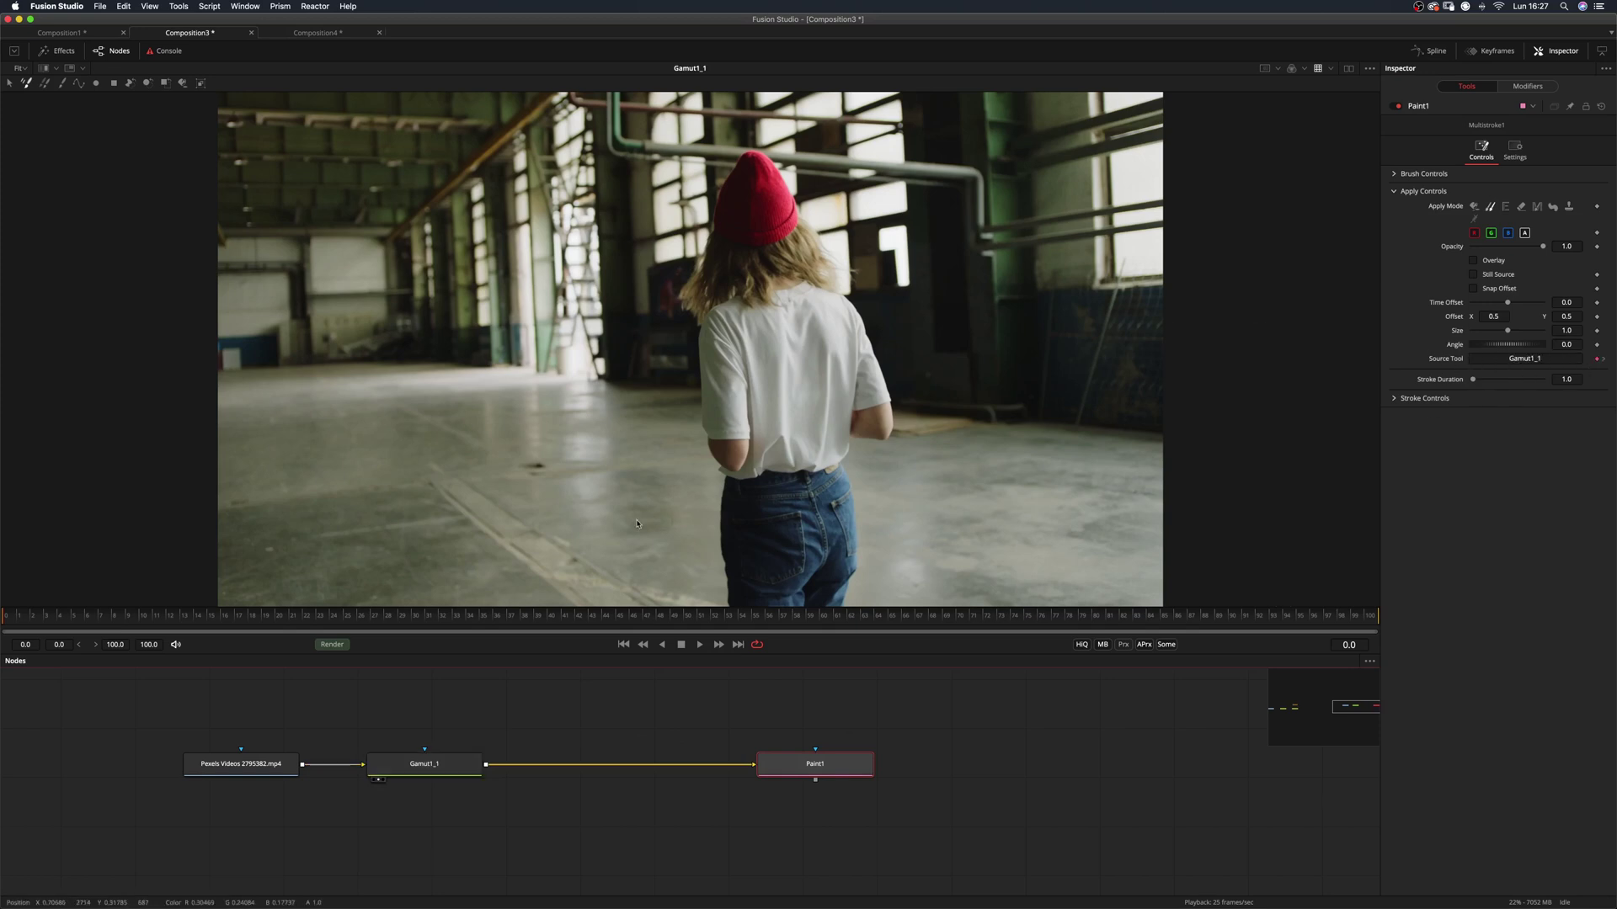
View Paint1 and clone part of the red hat onto the empty floor beside the woman
key("2")
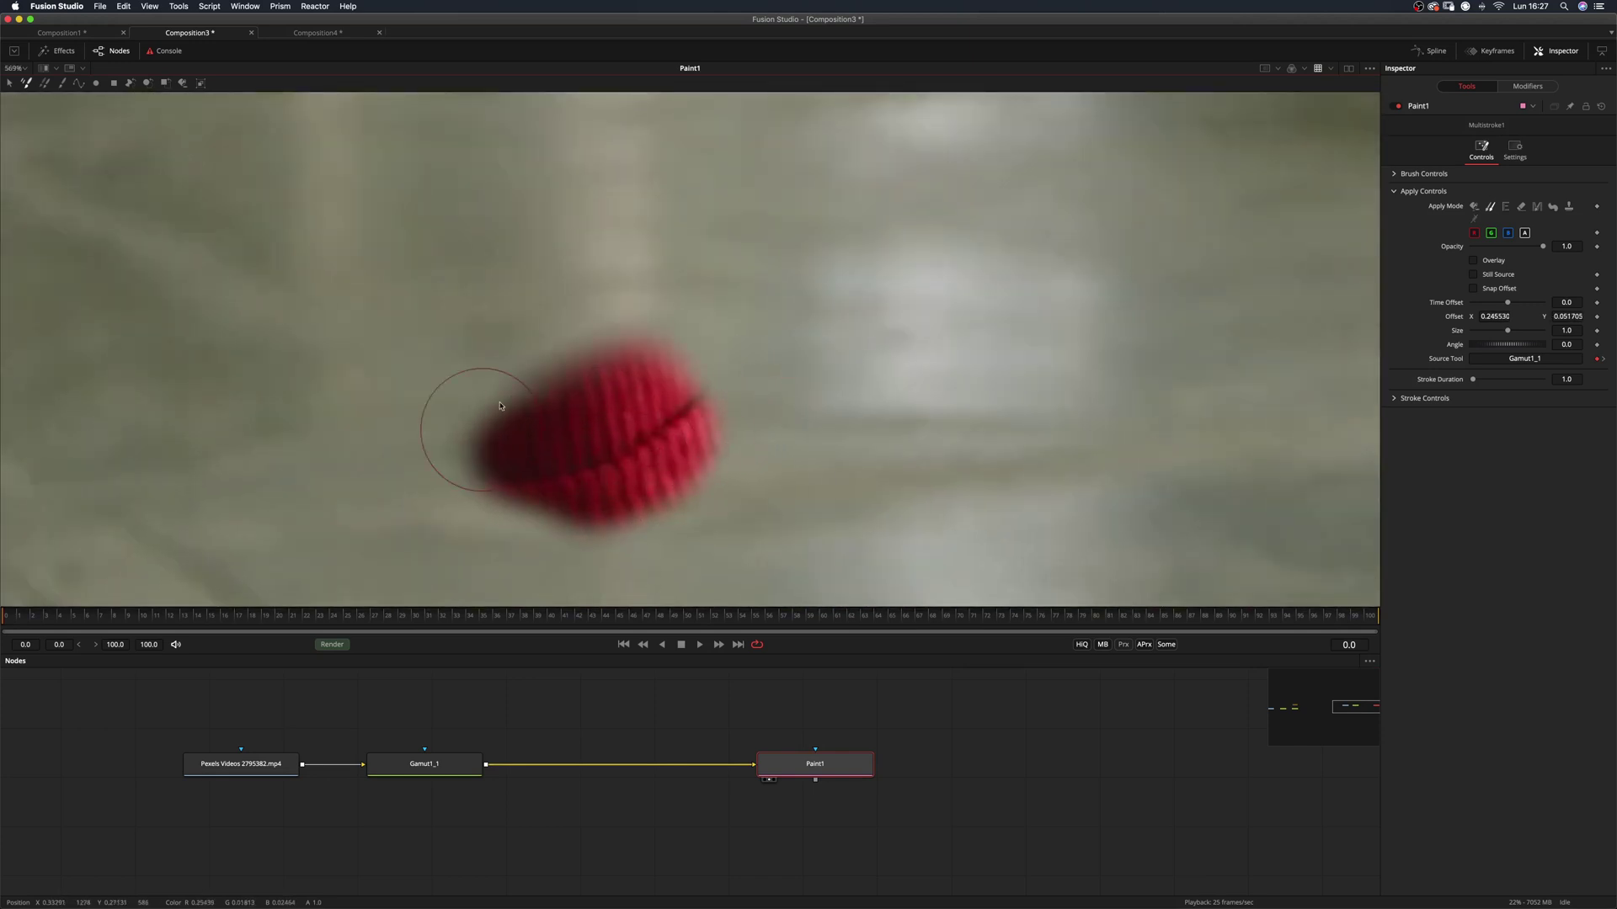
key("super+f")
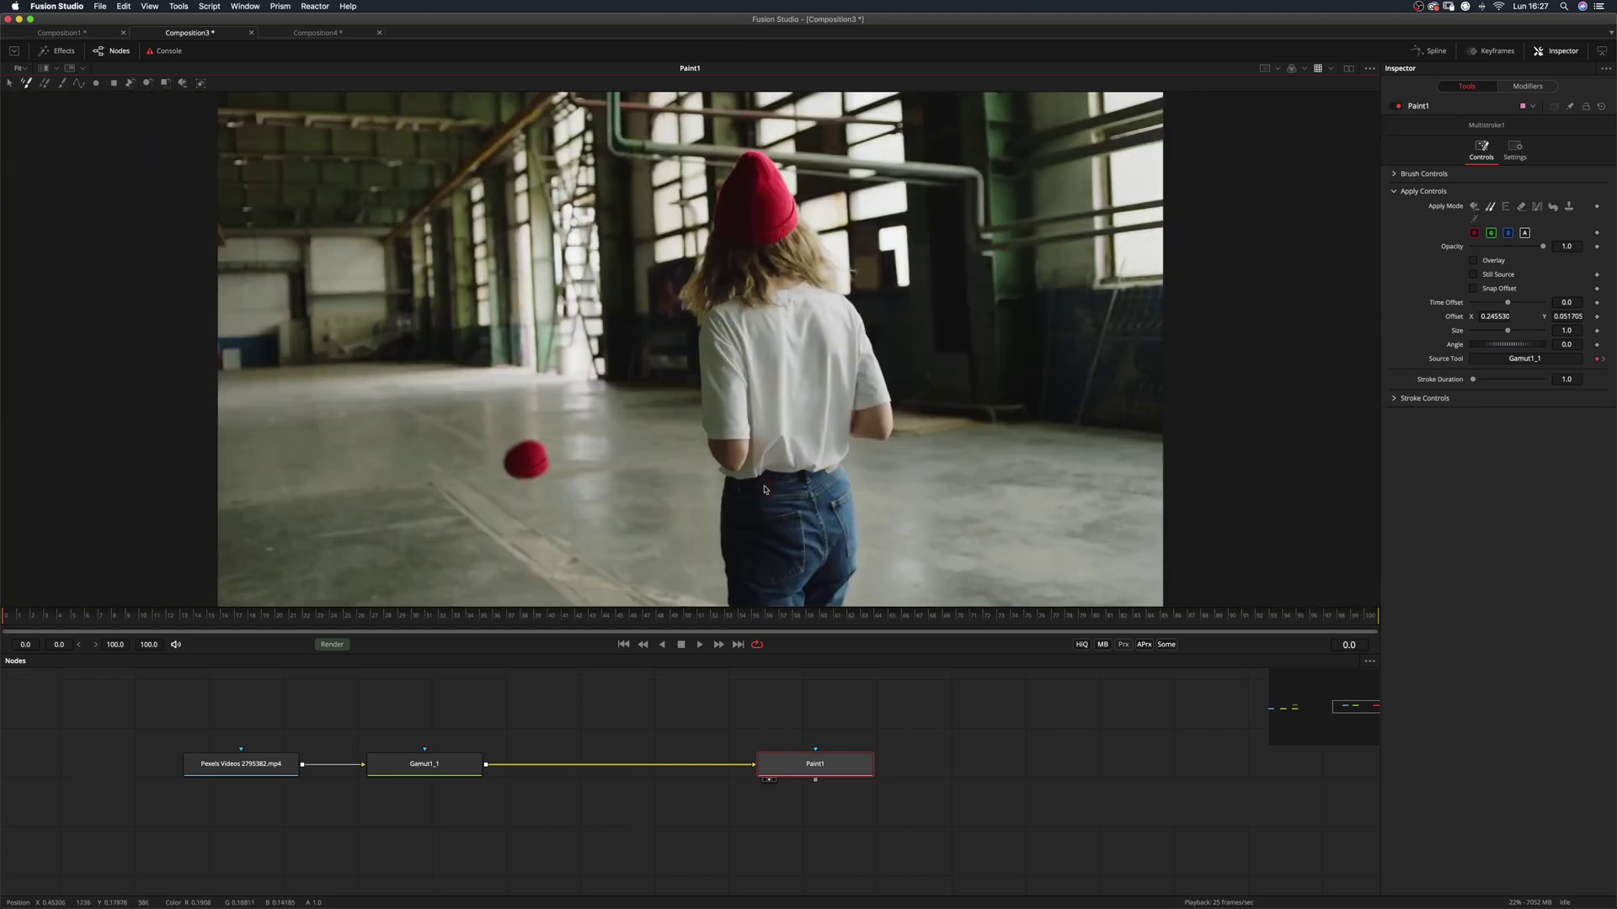
left_click(776, 762)
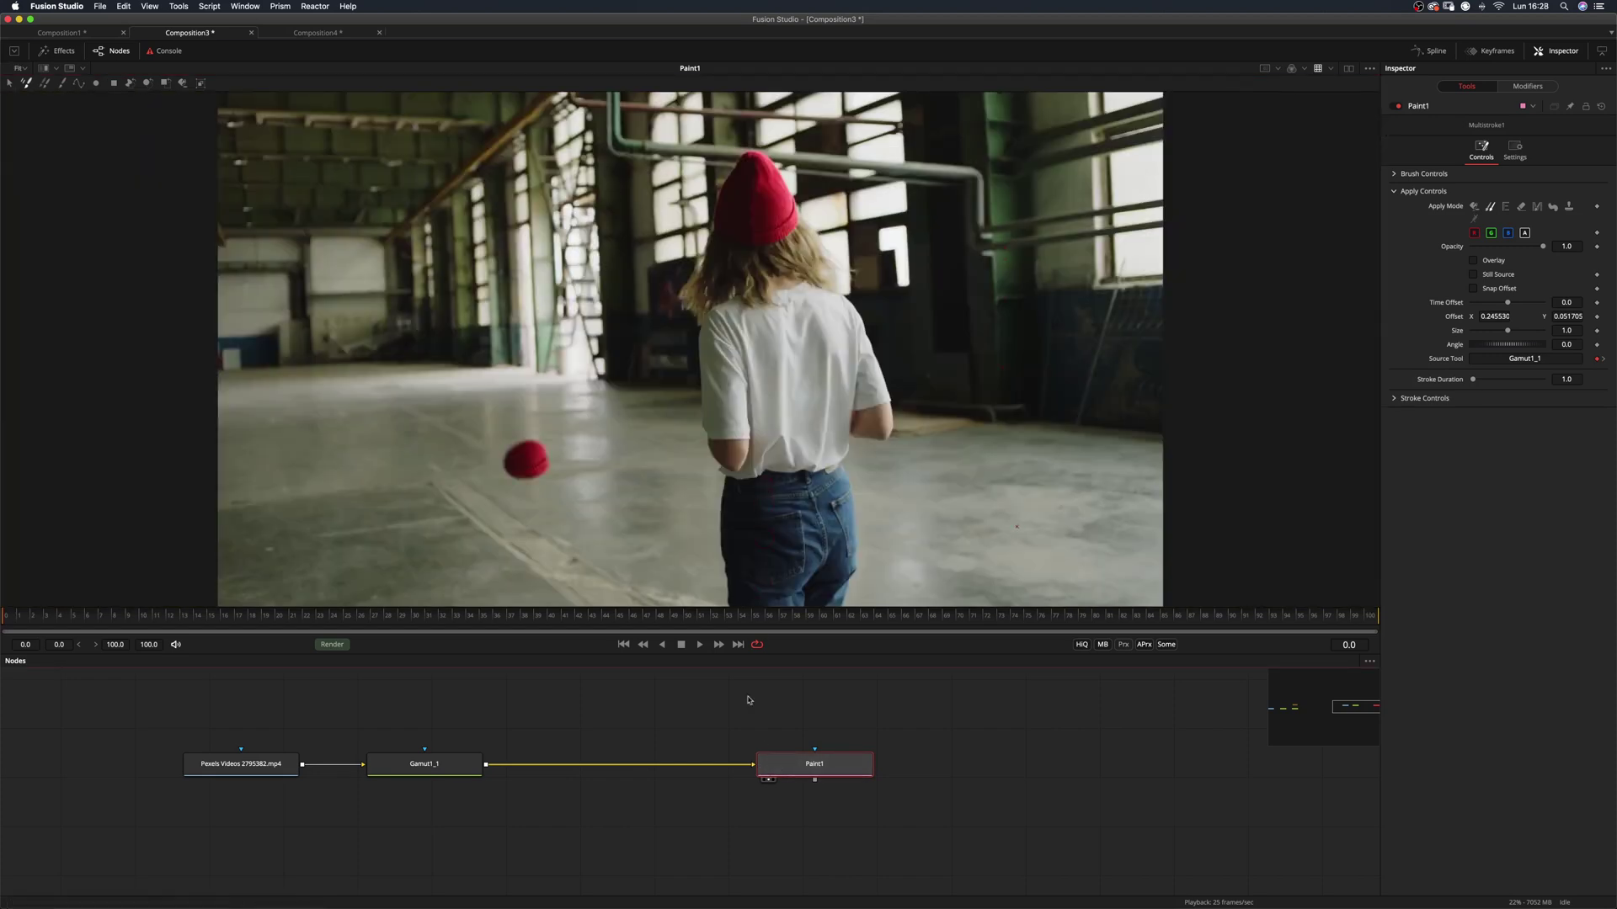
Make room after Gamut1_1 and merge a Background node into the connection to Paint1
left_click(442, 769)
left_click_drag(233, 714, 471, 785)
left_click_drag(458, 769, 397, 768)
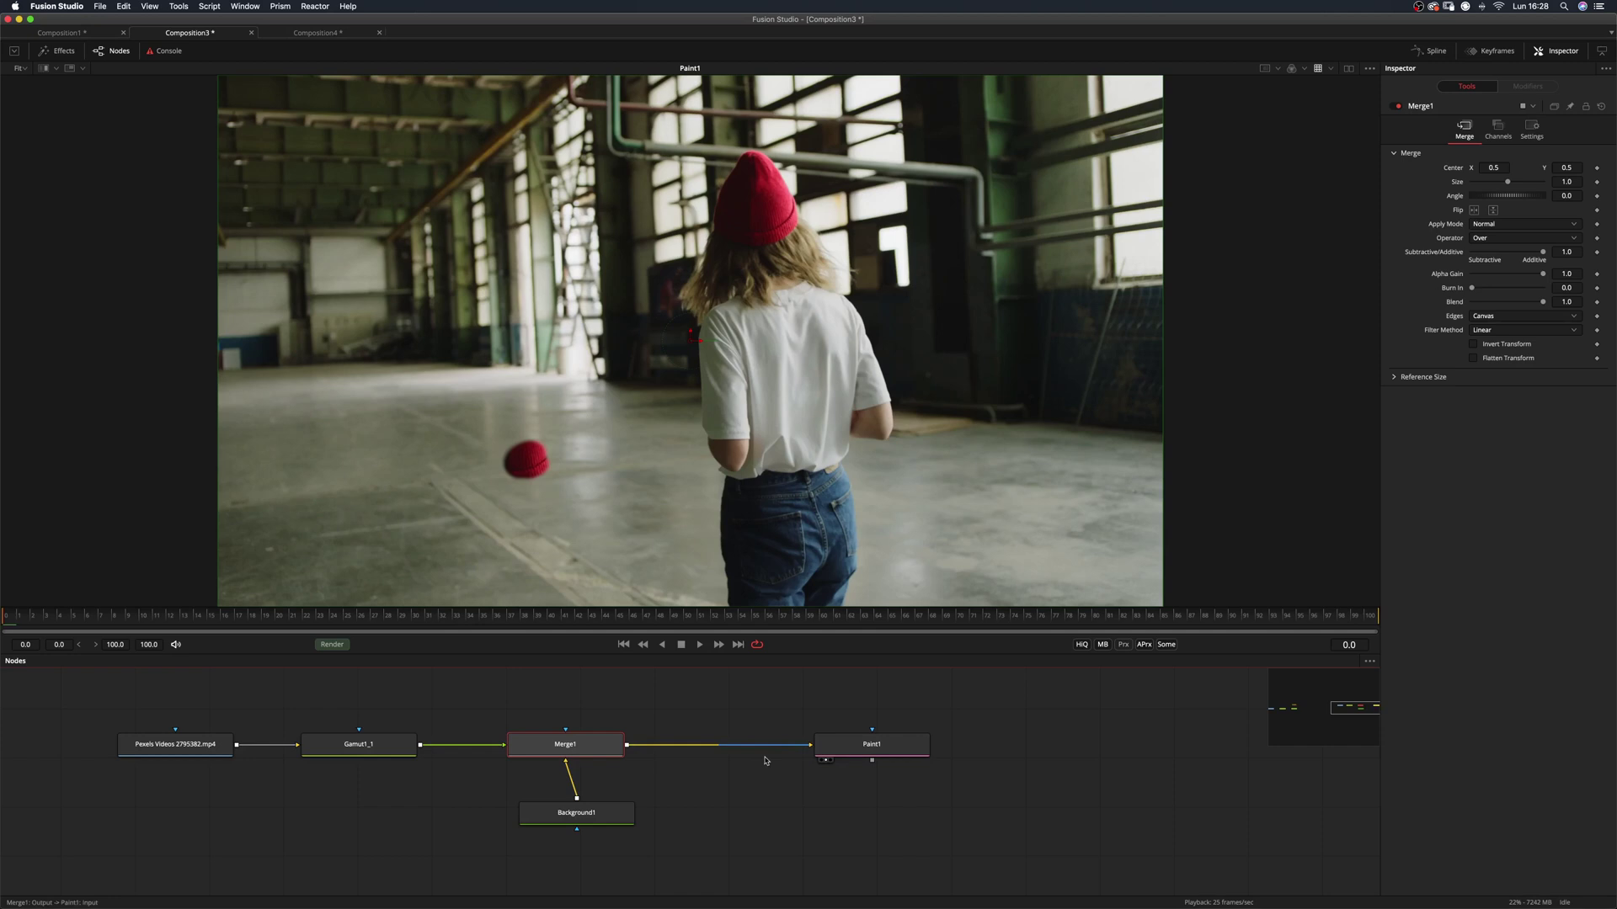
mouse_move(597, 749)
left_mouse_down()
mouse_move(610, 778)
mouse_move(609, 749)
left_mouse_up()
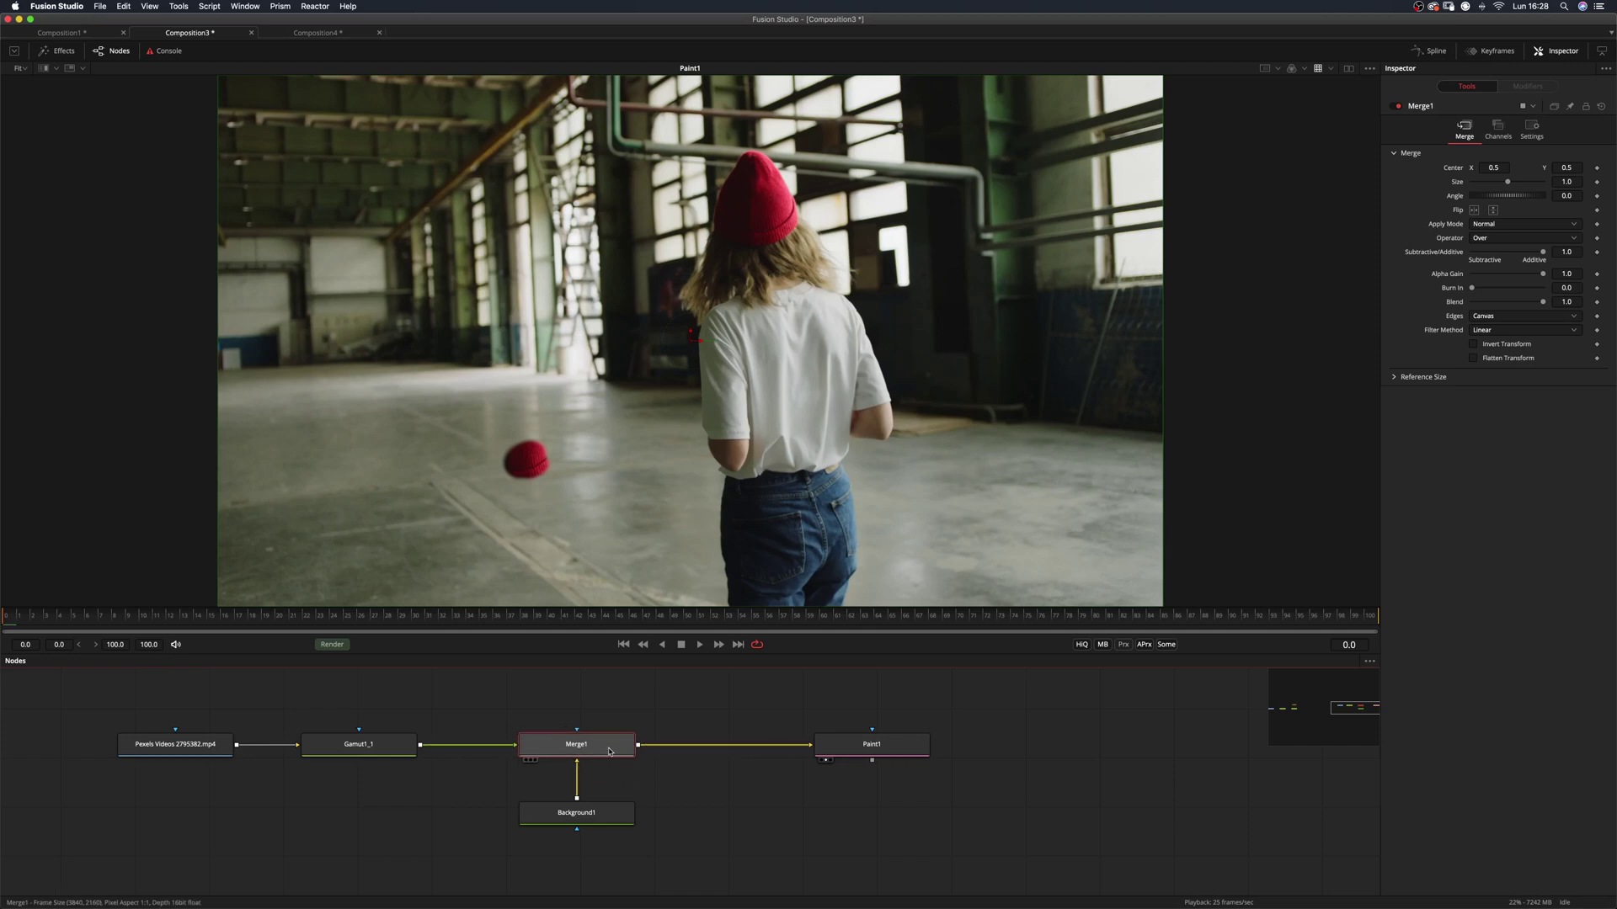
Set Background1's Alpha to 0, view Merge1, and set the merge's Blend to 0
left_click(608, 818)
left_click(1464, 163)
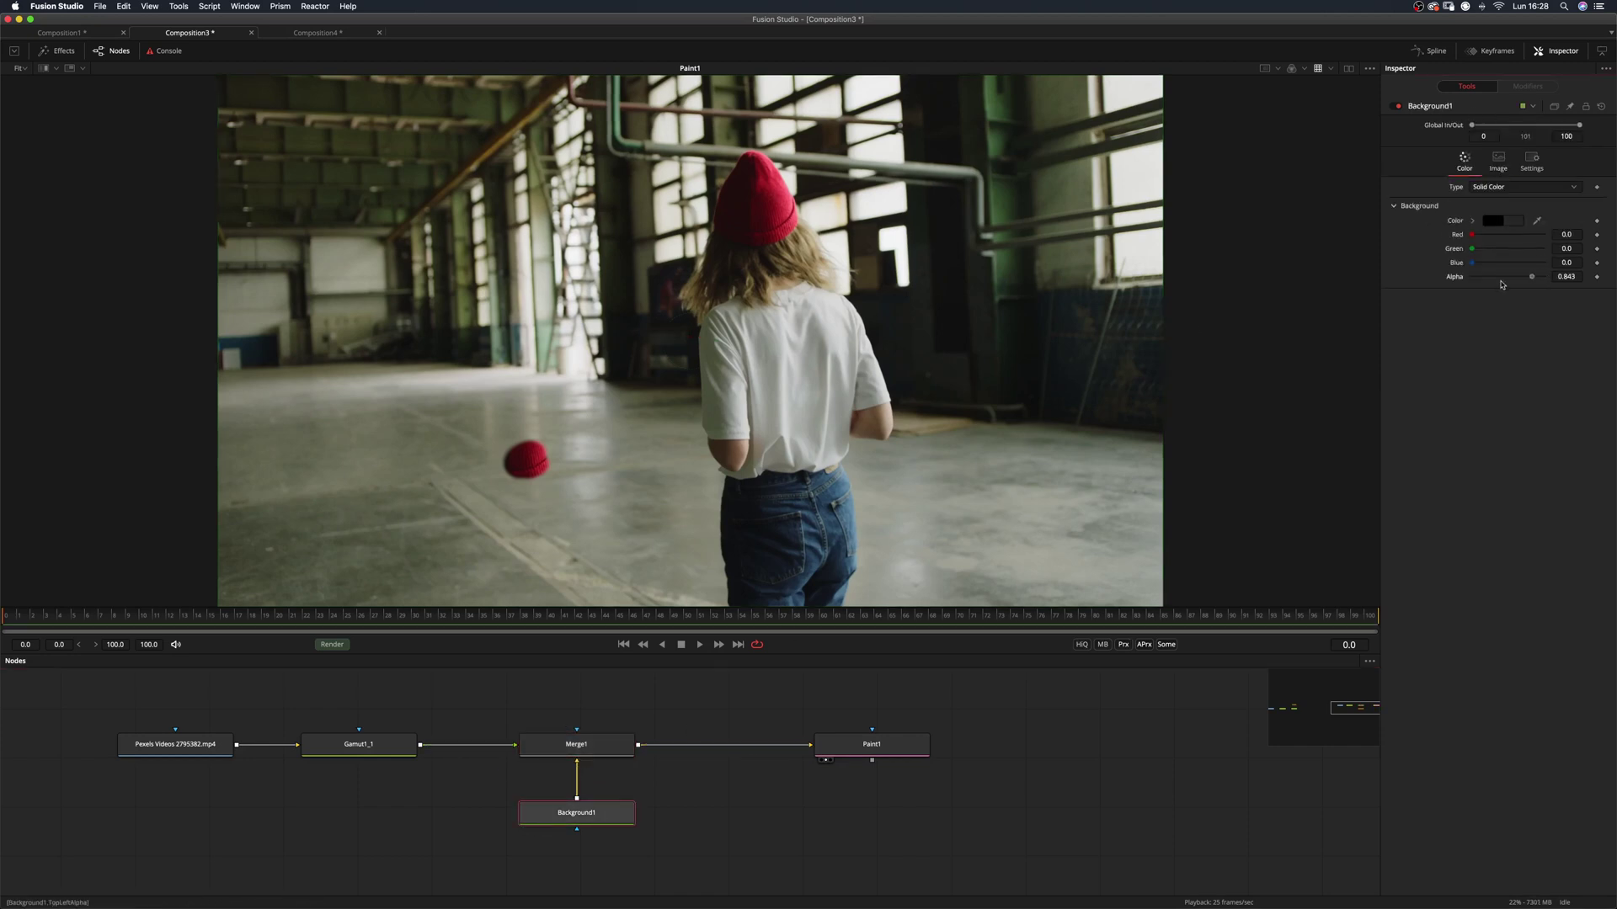
left_click_drag(593, 747, 596, 539)
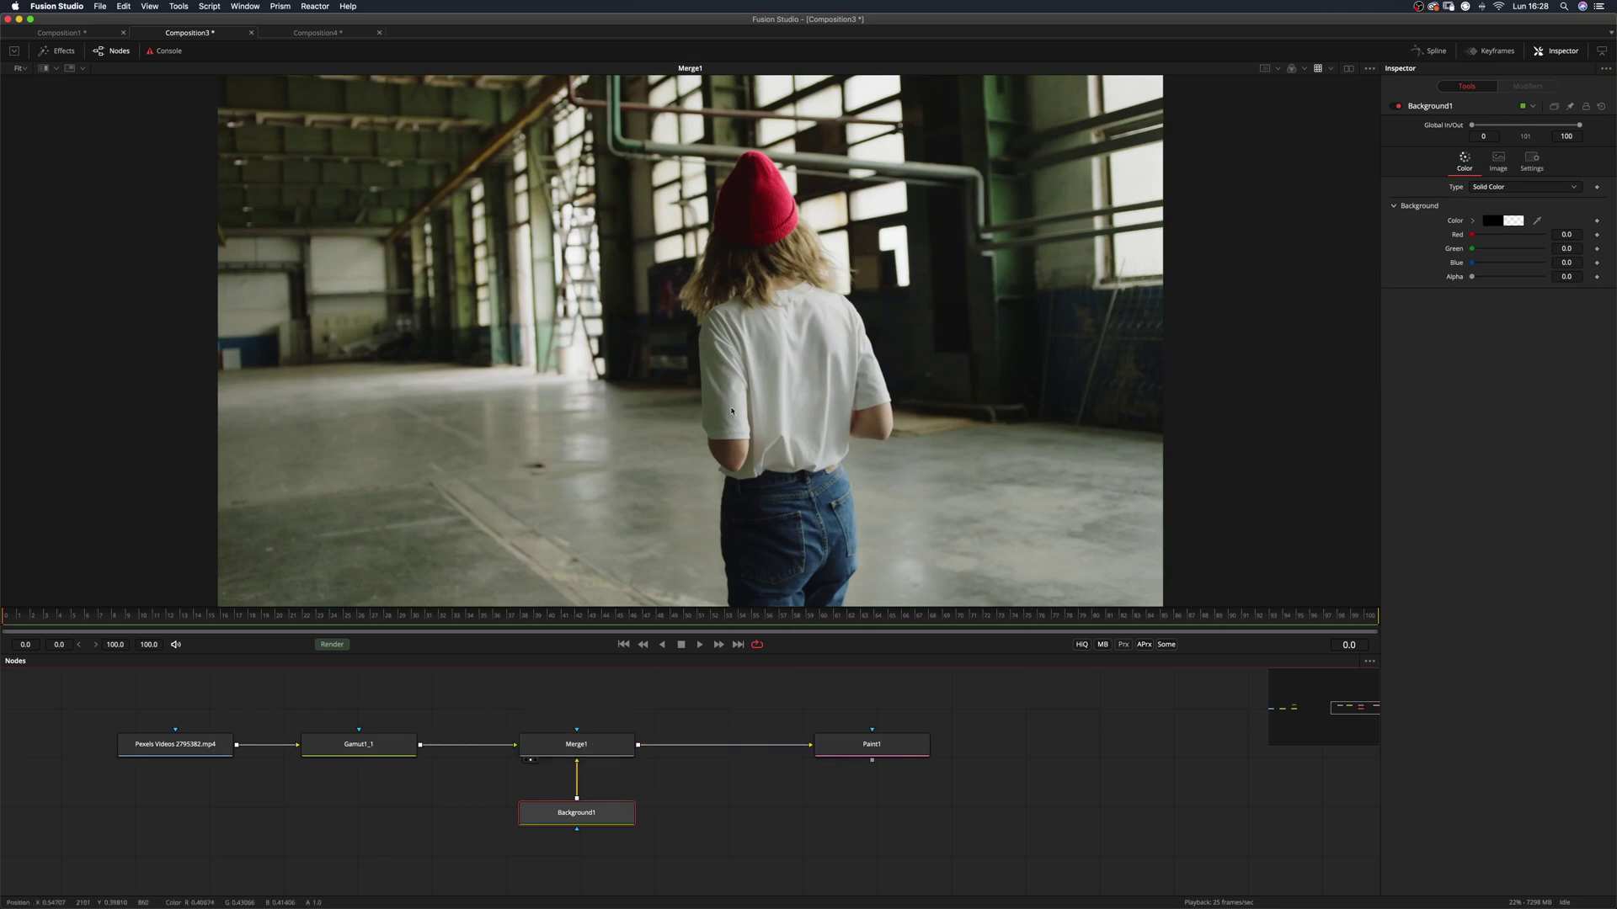
left_click(599, 748)
left_click_drag(1543, 303, 1460, 315)
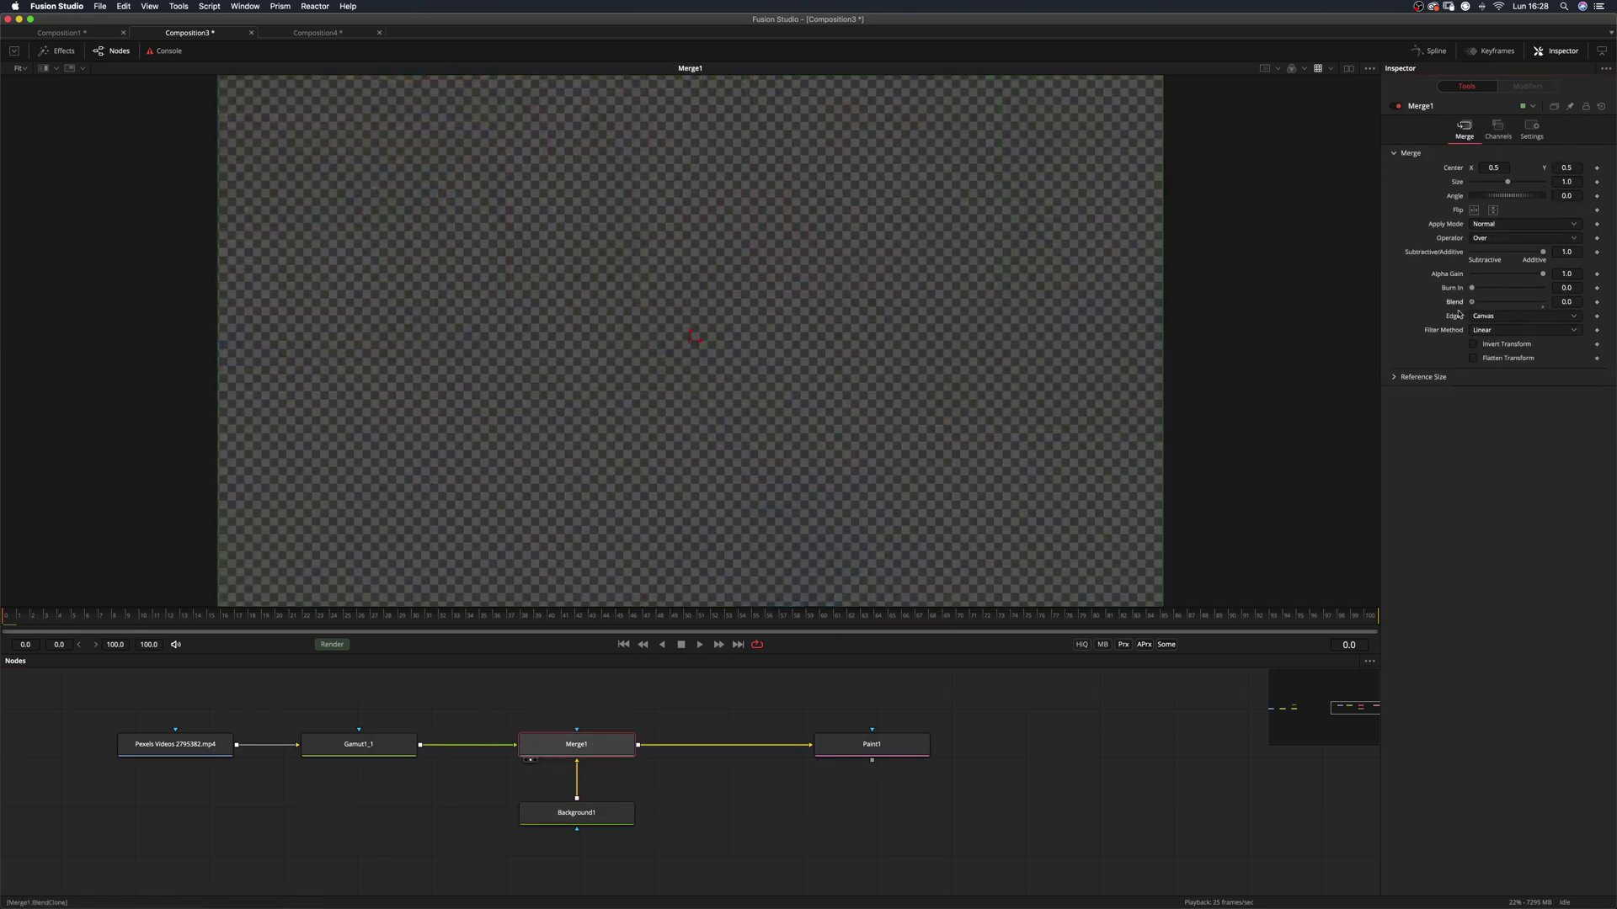
View Paint1 and delete the Merge1 and Background1 nodes
left_click(825, 760)
left_click_drag(646, 719, 588, 835)
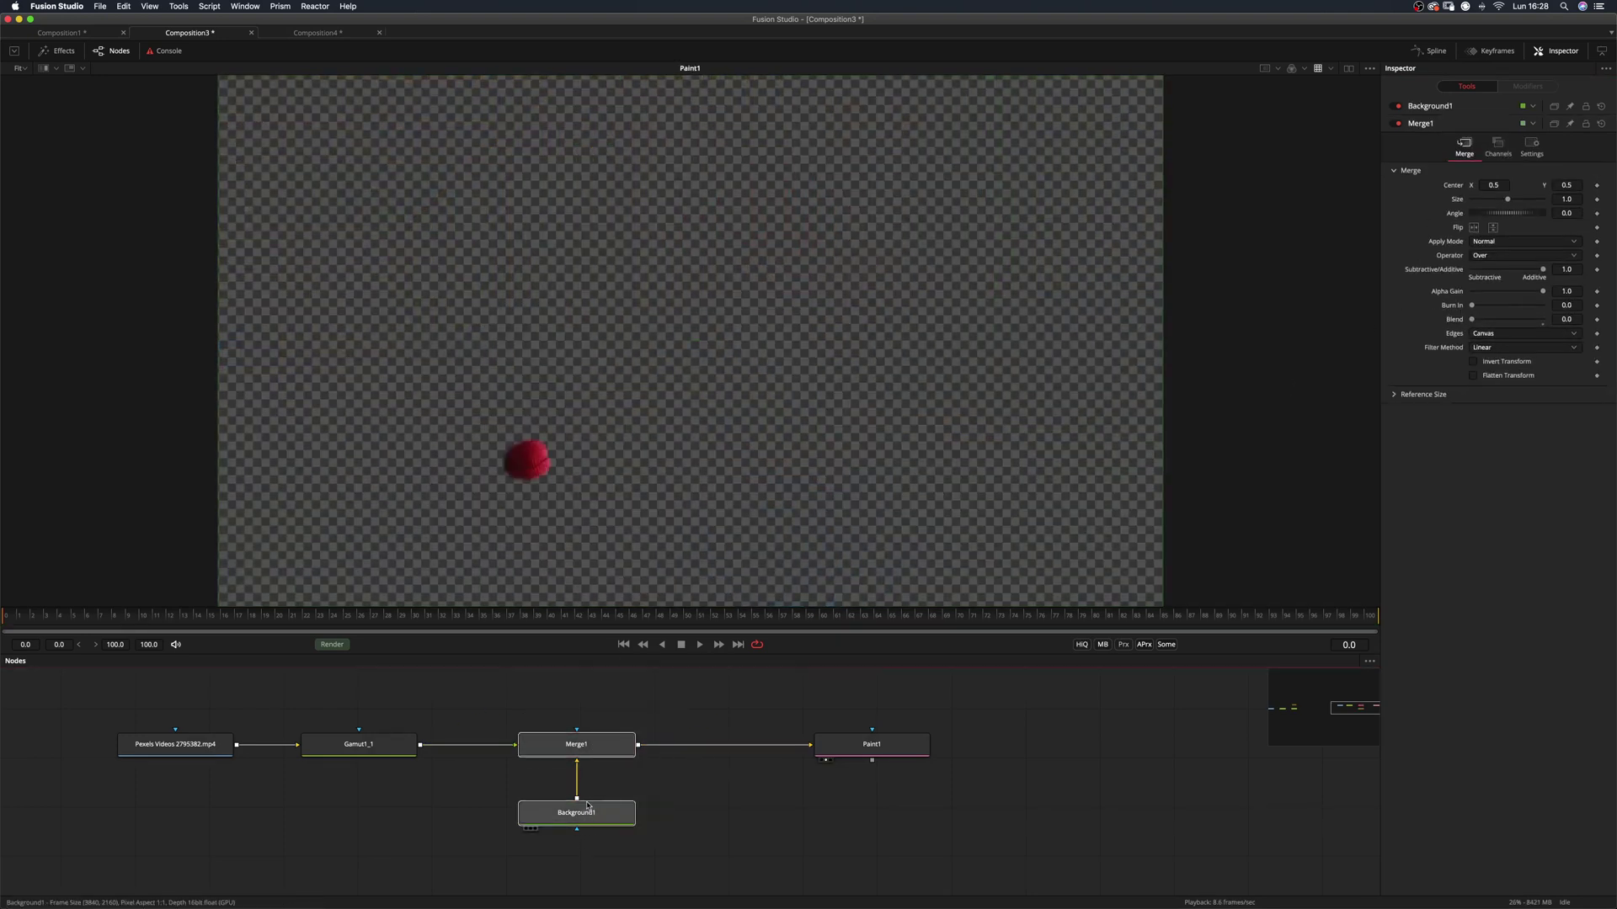
key("Delete")
mouse_move(360, 761)
left_mouse_down()
mouse_move(623, 775)
mouse_move(867, 756)
left_mouse_up()
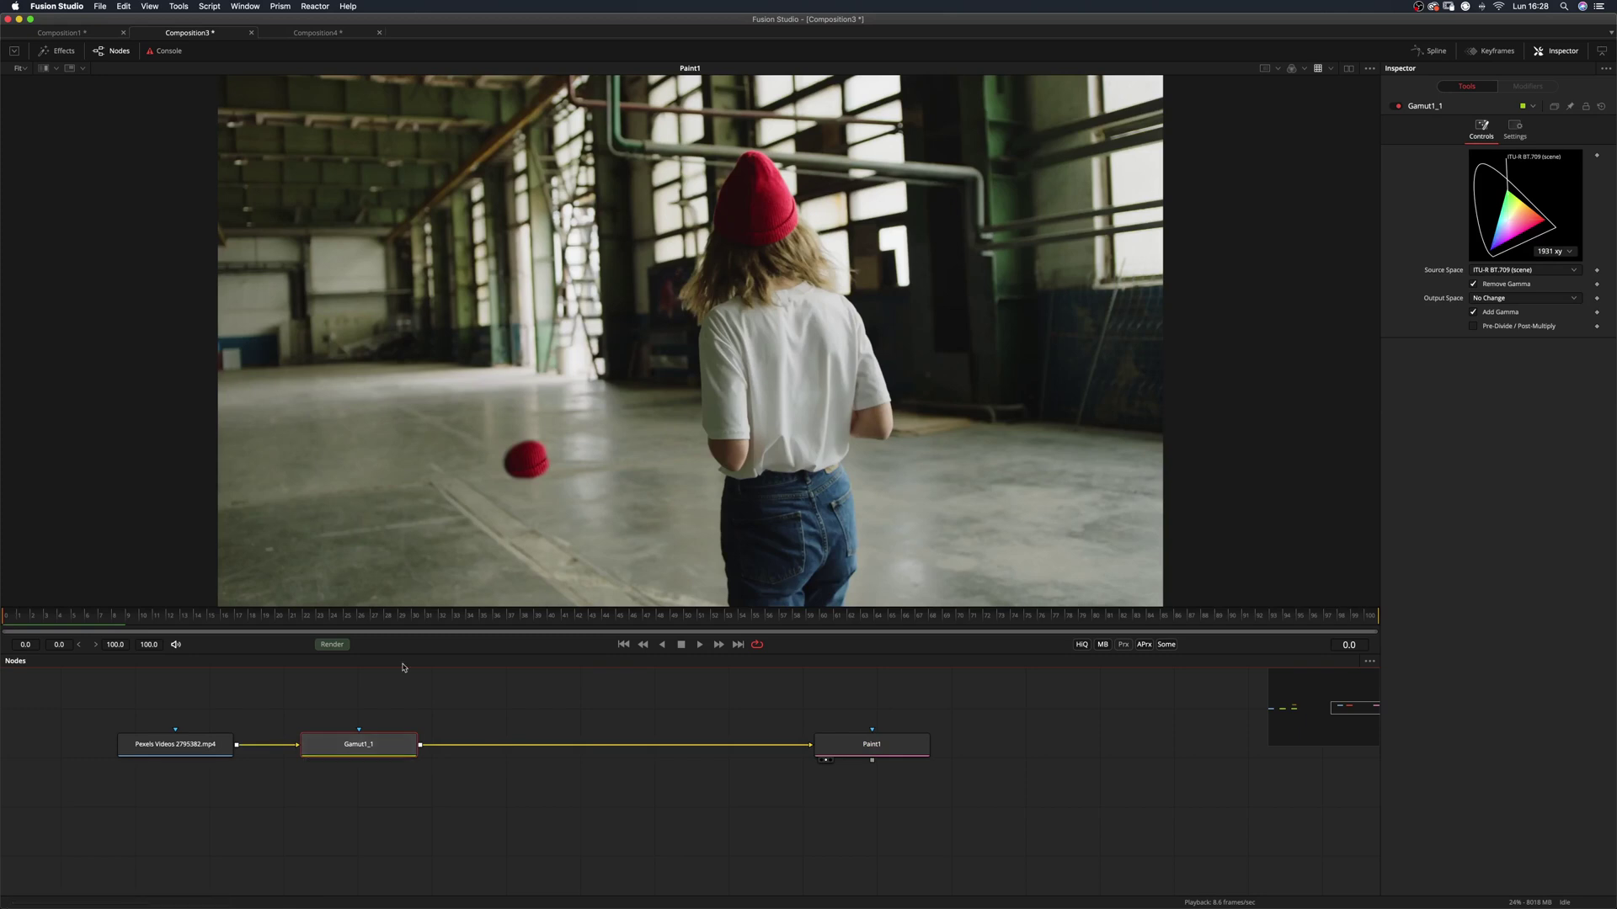
Insert a Brightness / Contrast node between Gamut1_1 and Paint1 and set its Gain to 0
key("shift+space")
type("ba")
key("BackSpace")
type("c")
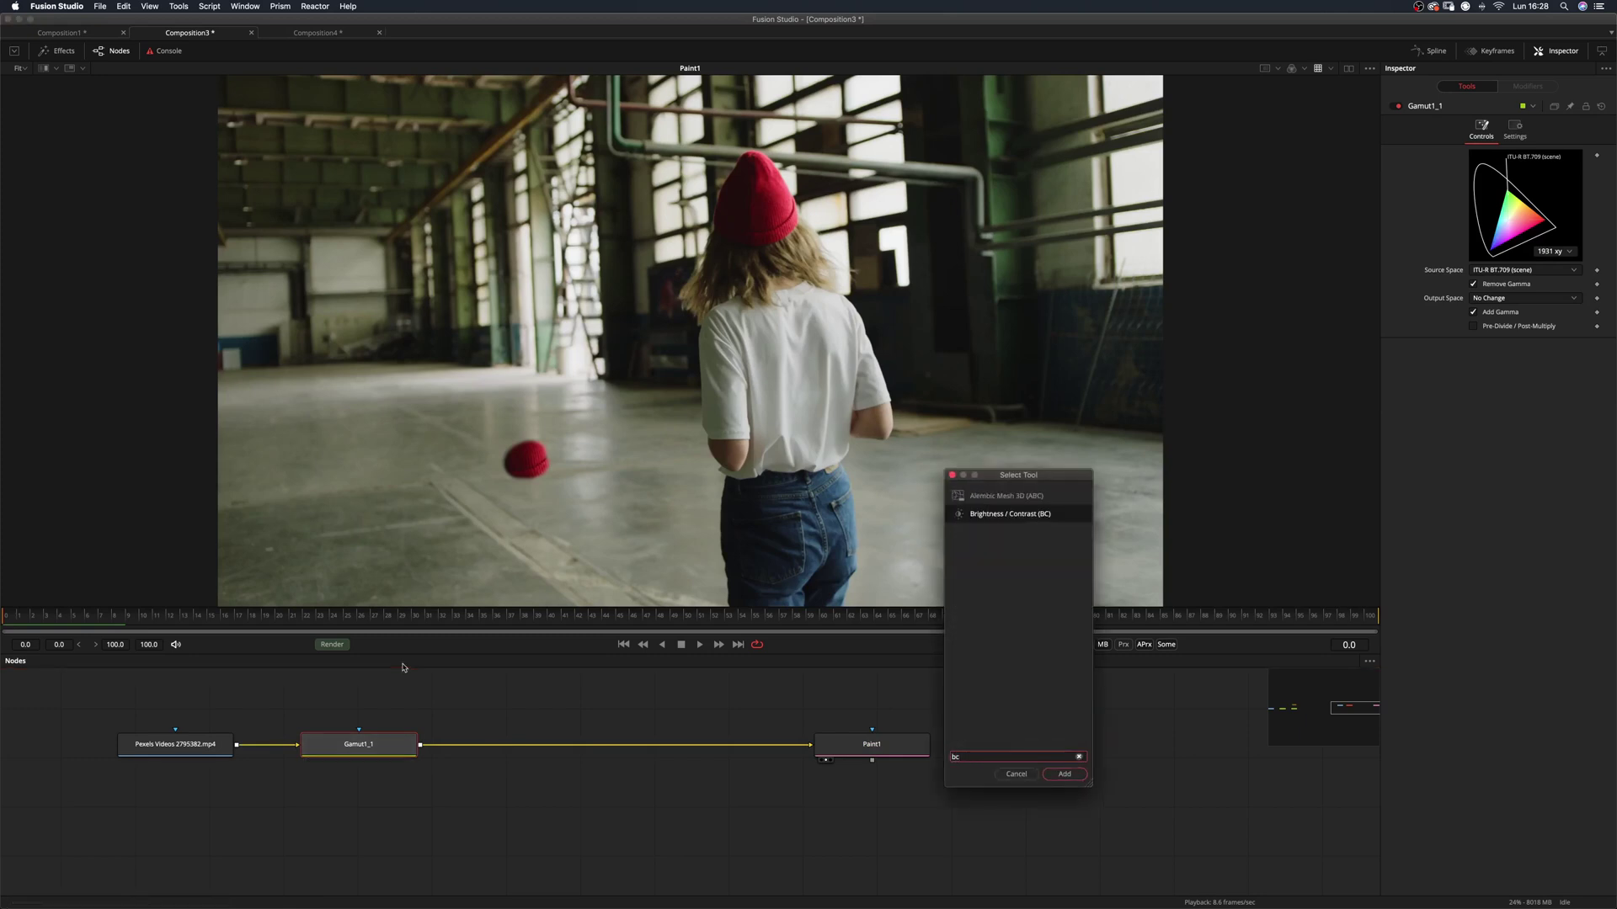
key("Return")
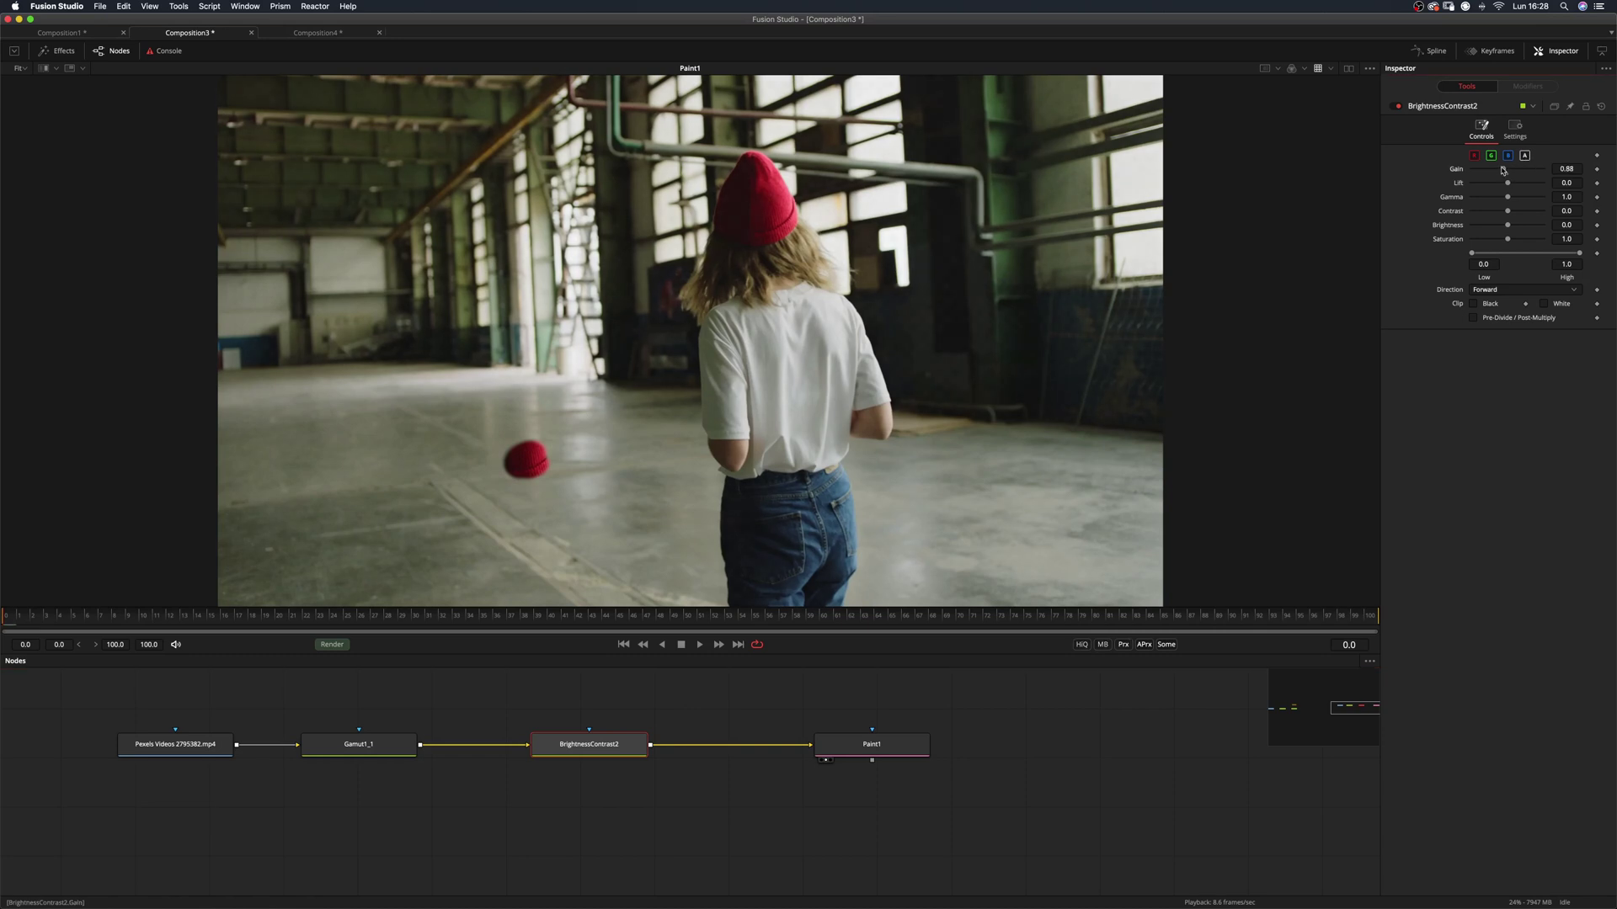
left_click_drag(1503, 171, 1465, 175)
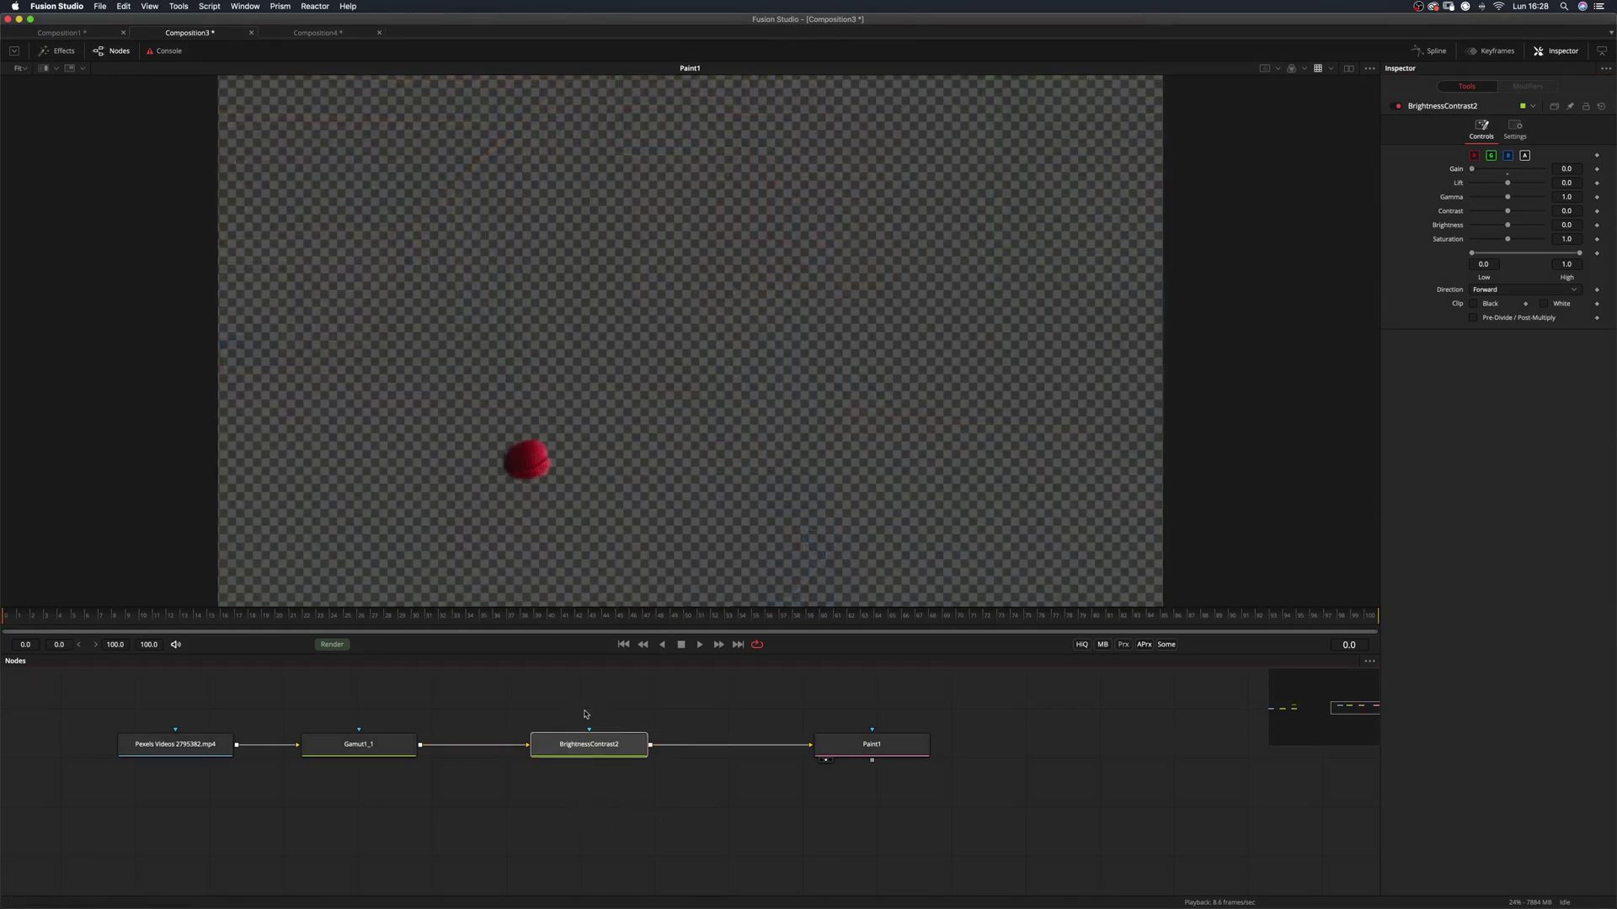
Replace the Brightness / Contrast node with a Channel Booleans node between Gamut1_1 and Paint1
key("Delete")
key("shift+space")
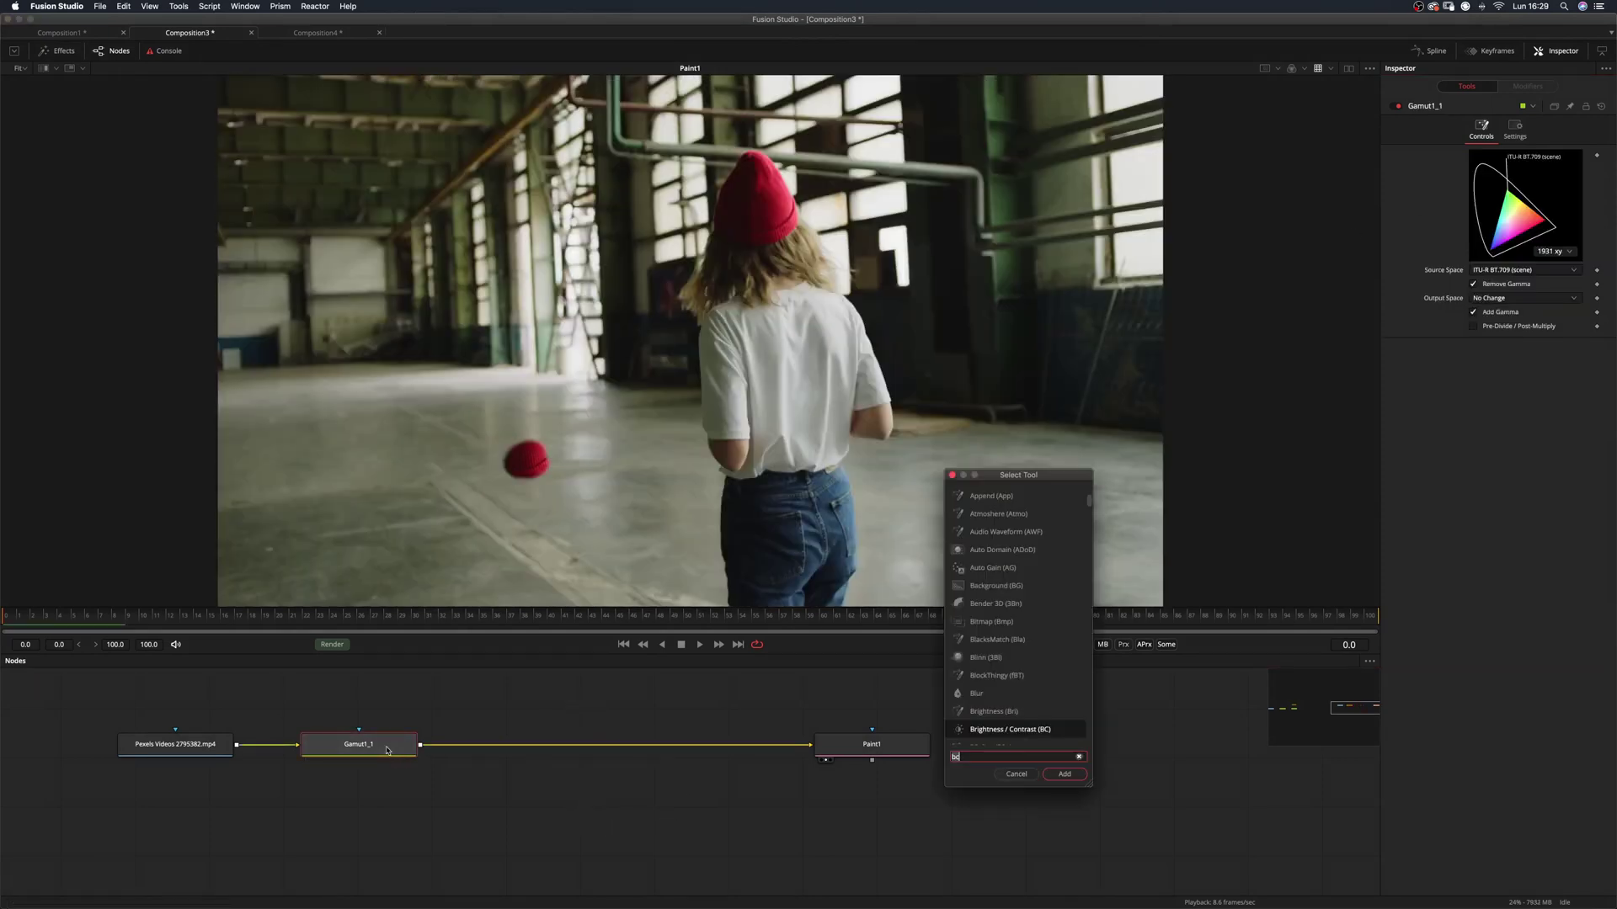
type("channel")
key("Return")
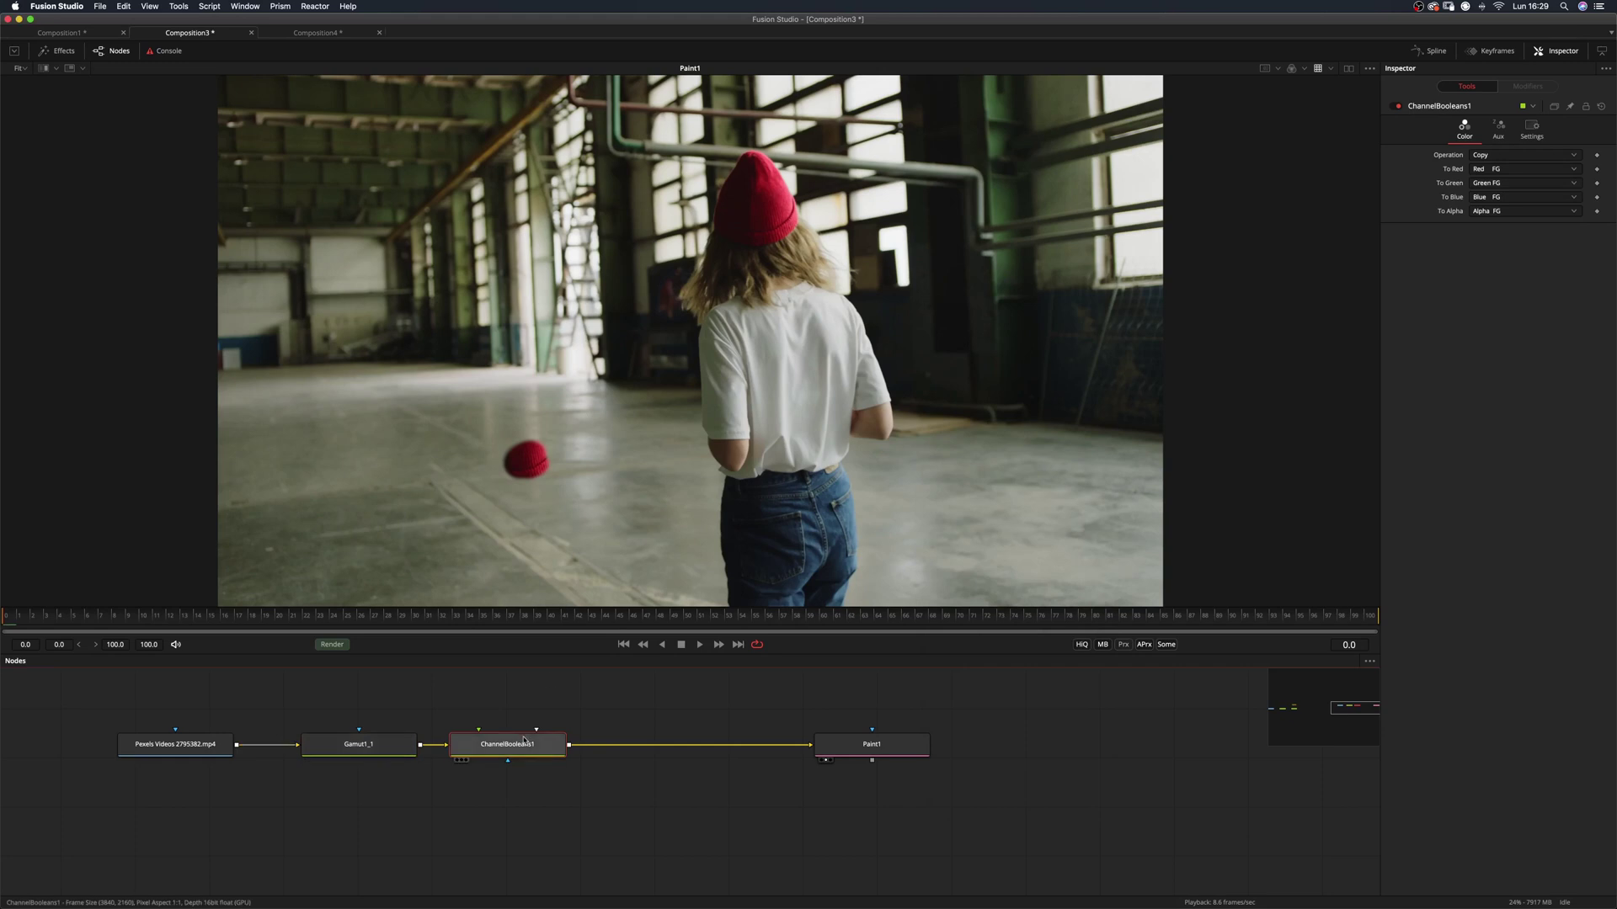
left_click_drag(505, 744, 578, 745)
Set the Channel Booleans operation to Clear and reduce the node's Blend
left_click(1489, 155)
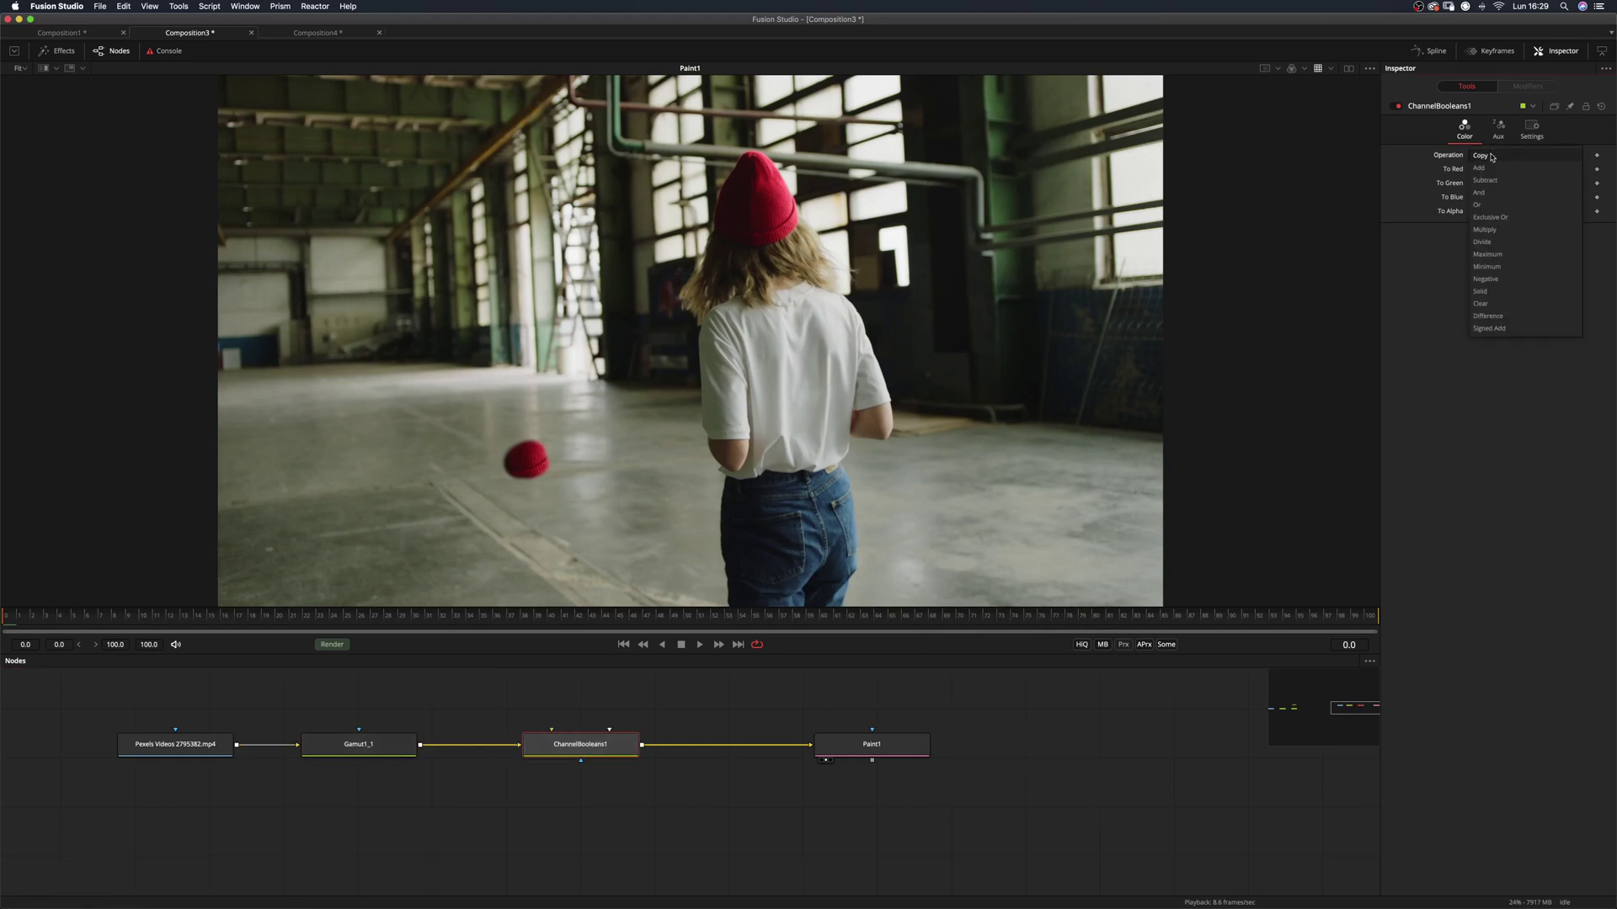
left_click(1495, 305)
left_click(1531, 139)
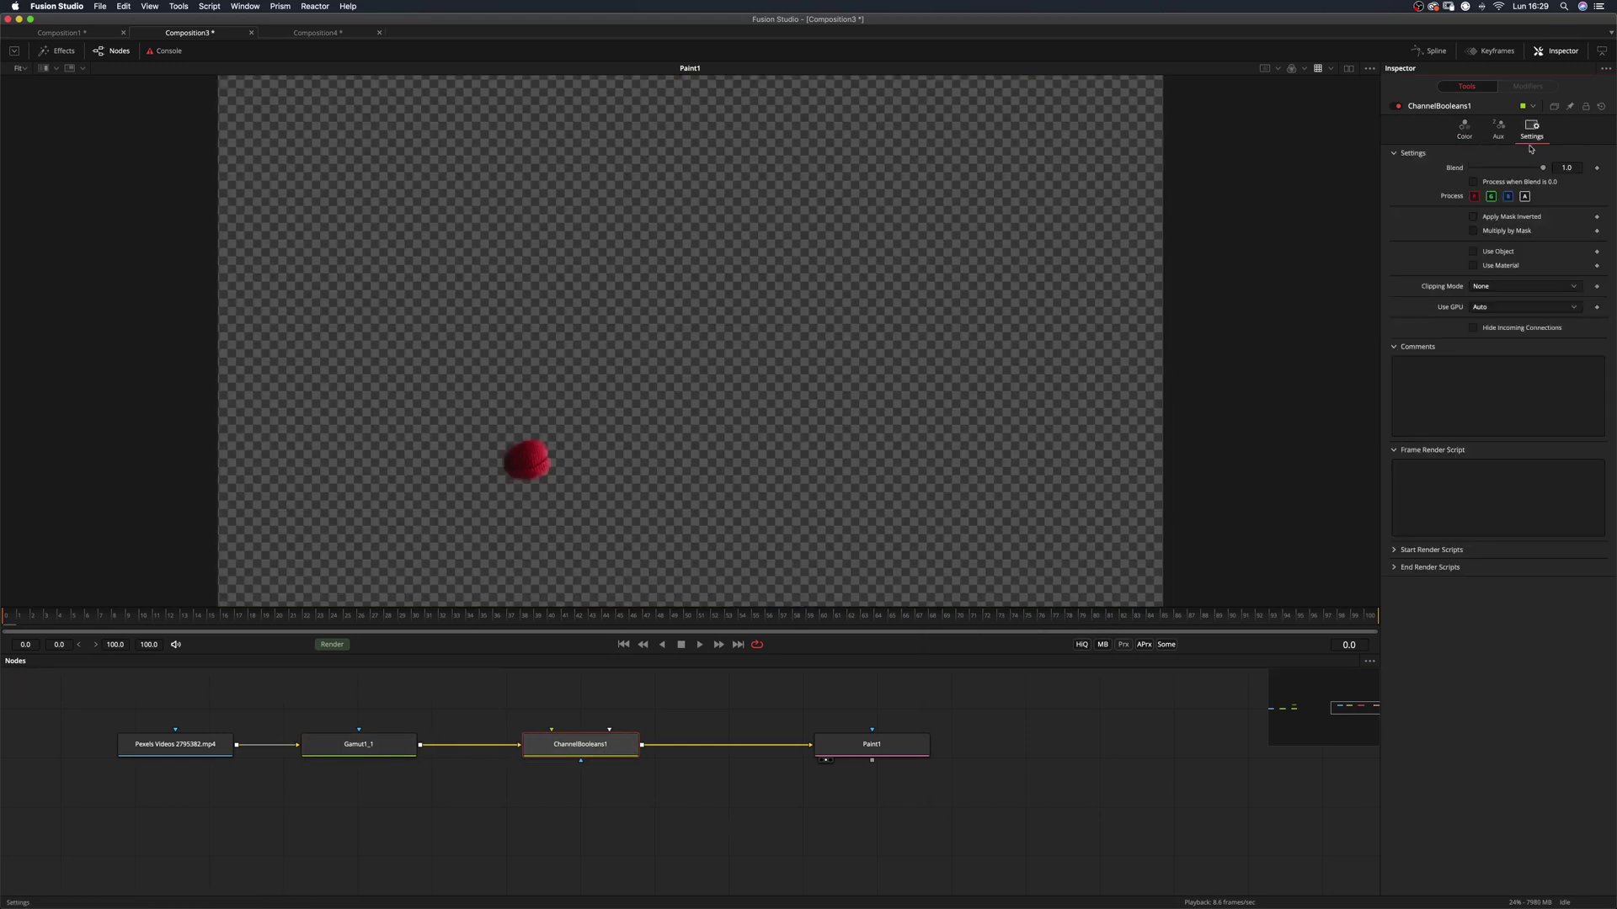
left_click_drag(1547, 173, 1470, 184)
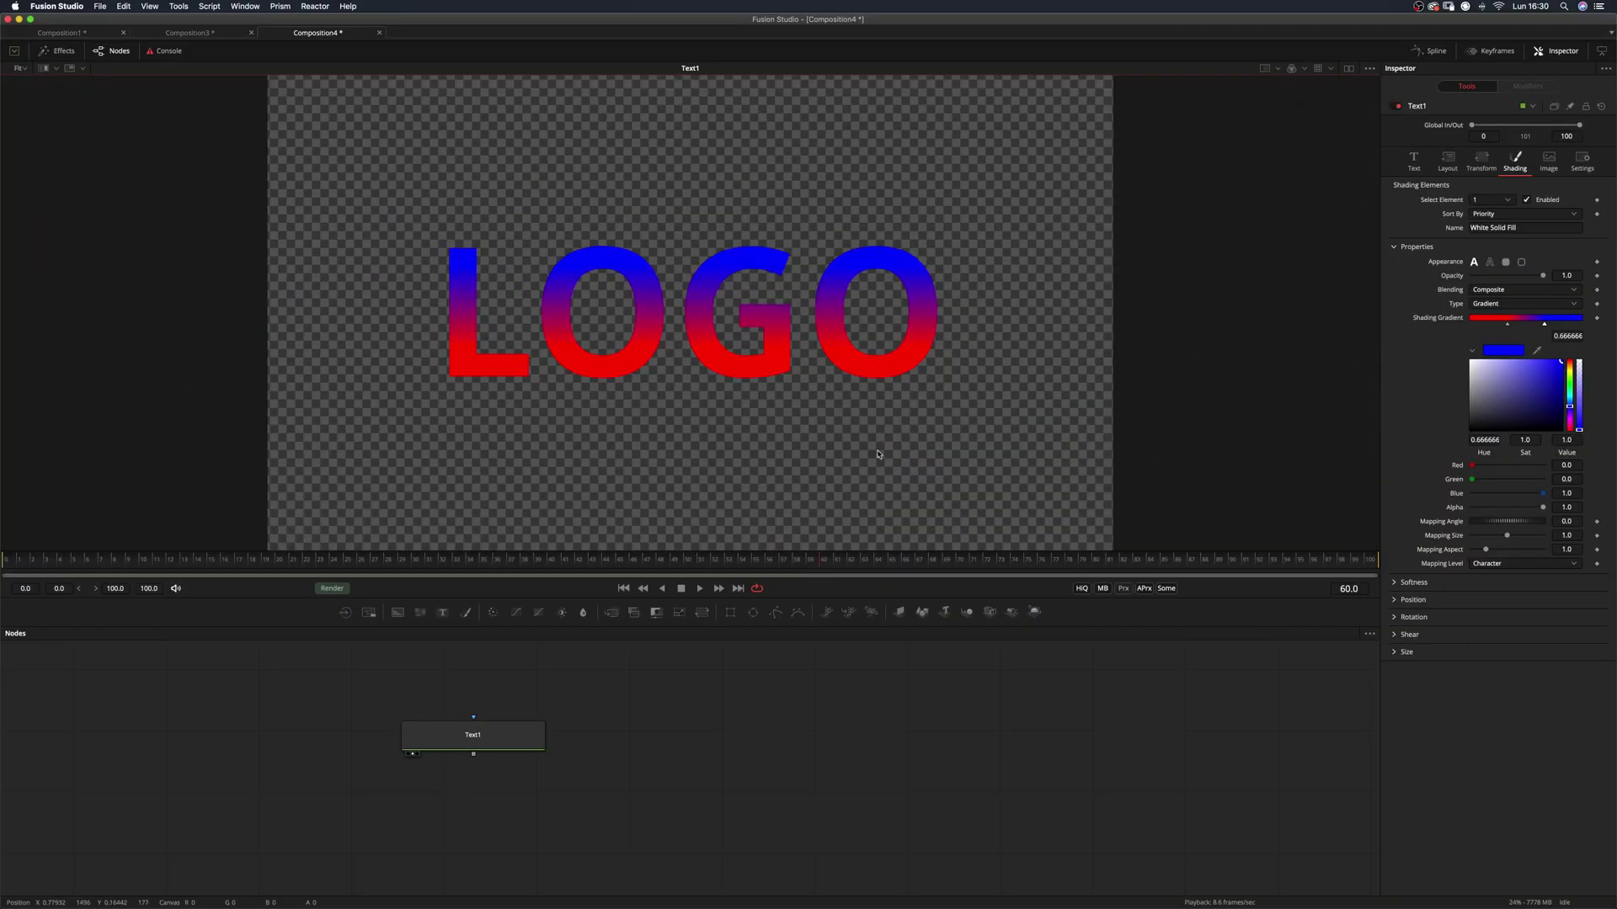
In Composition4, add a Channel Booleans node after Text1 and place it beside the text node
left_click(522, 735)
key("shift+space")
type("bol")
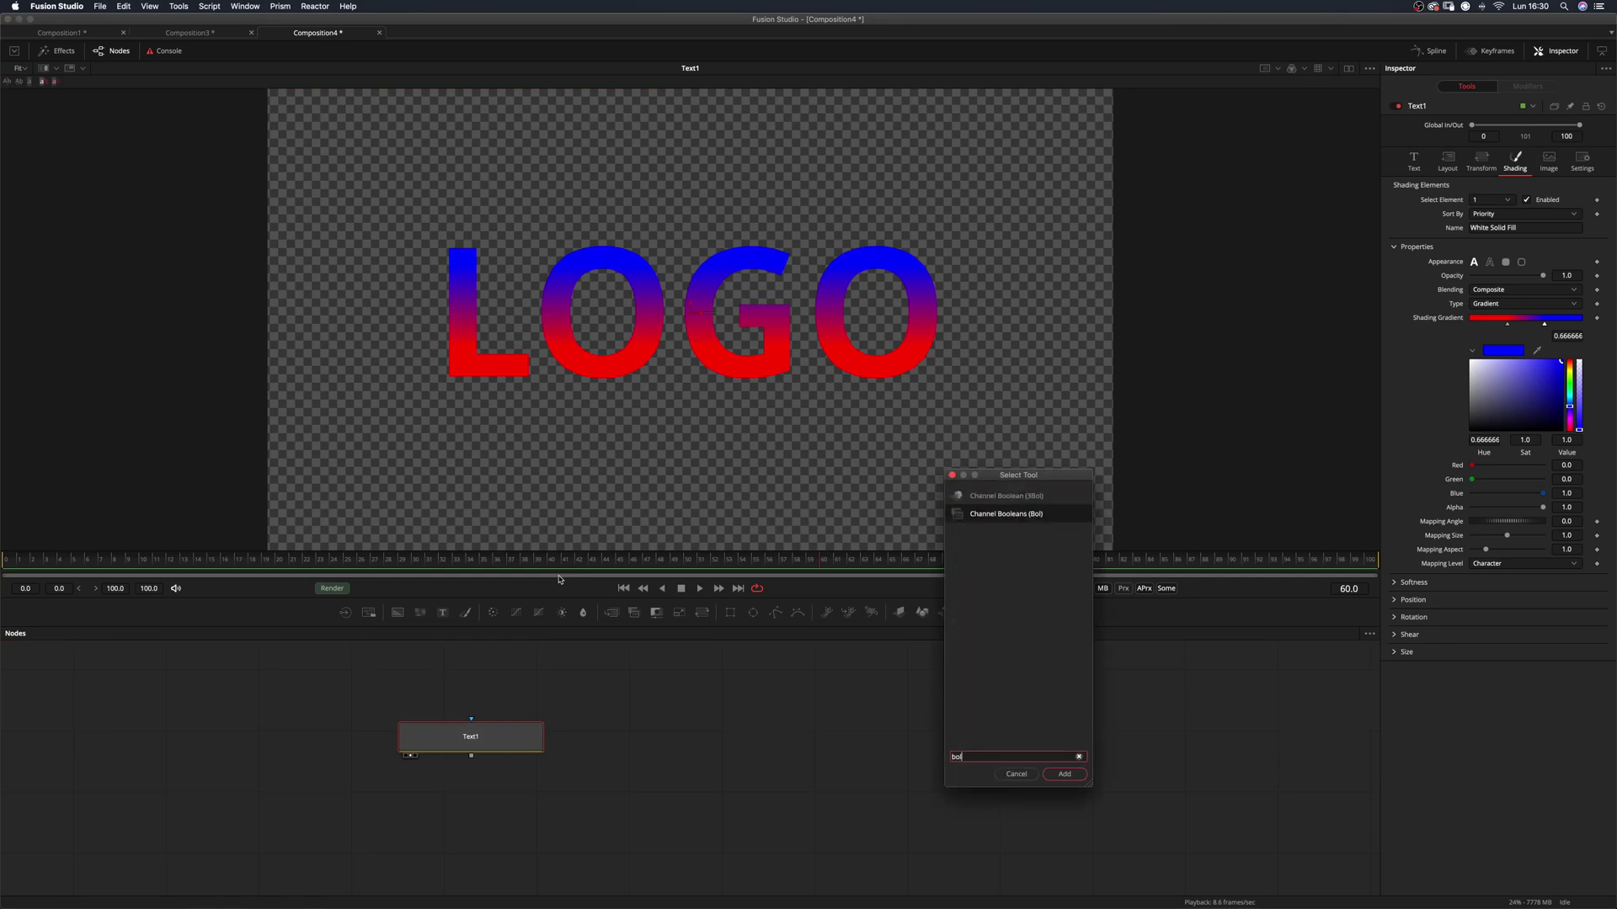
key("Return")
left_click_drag(522, 800, 752, 742)
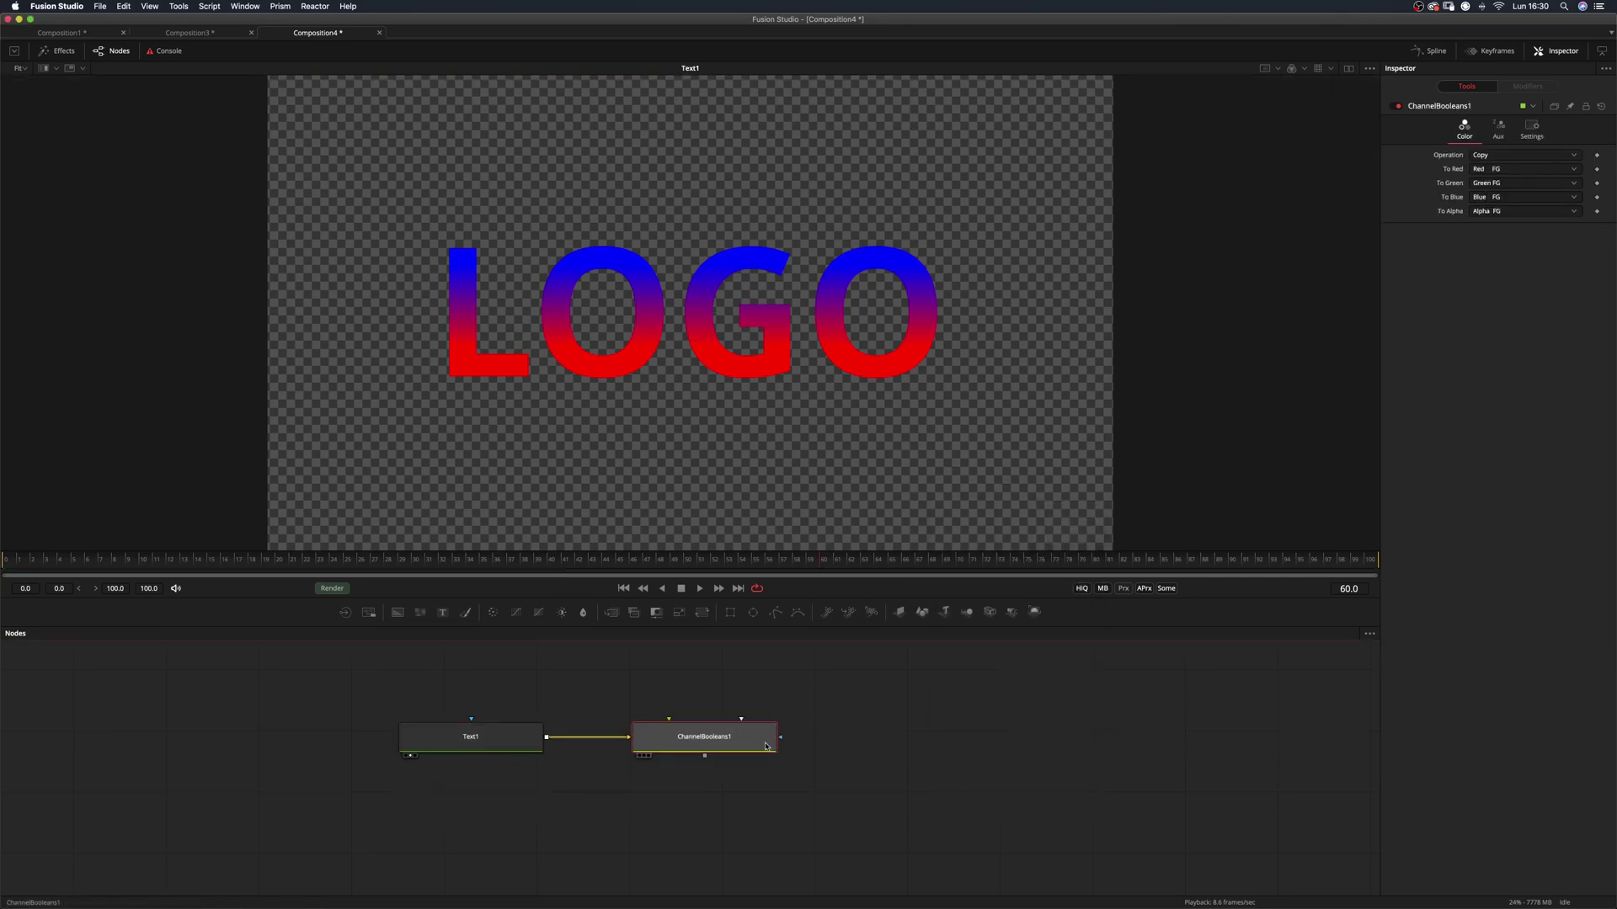
Set the Channel Booleans operation to Negative and To Alpha to Do Nothing
left_click(1478, 159)
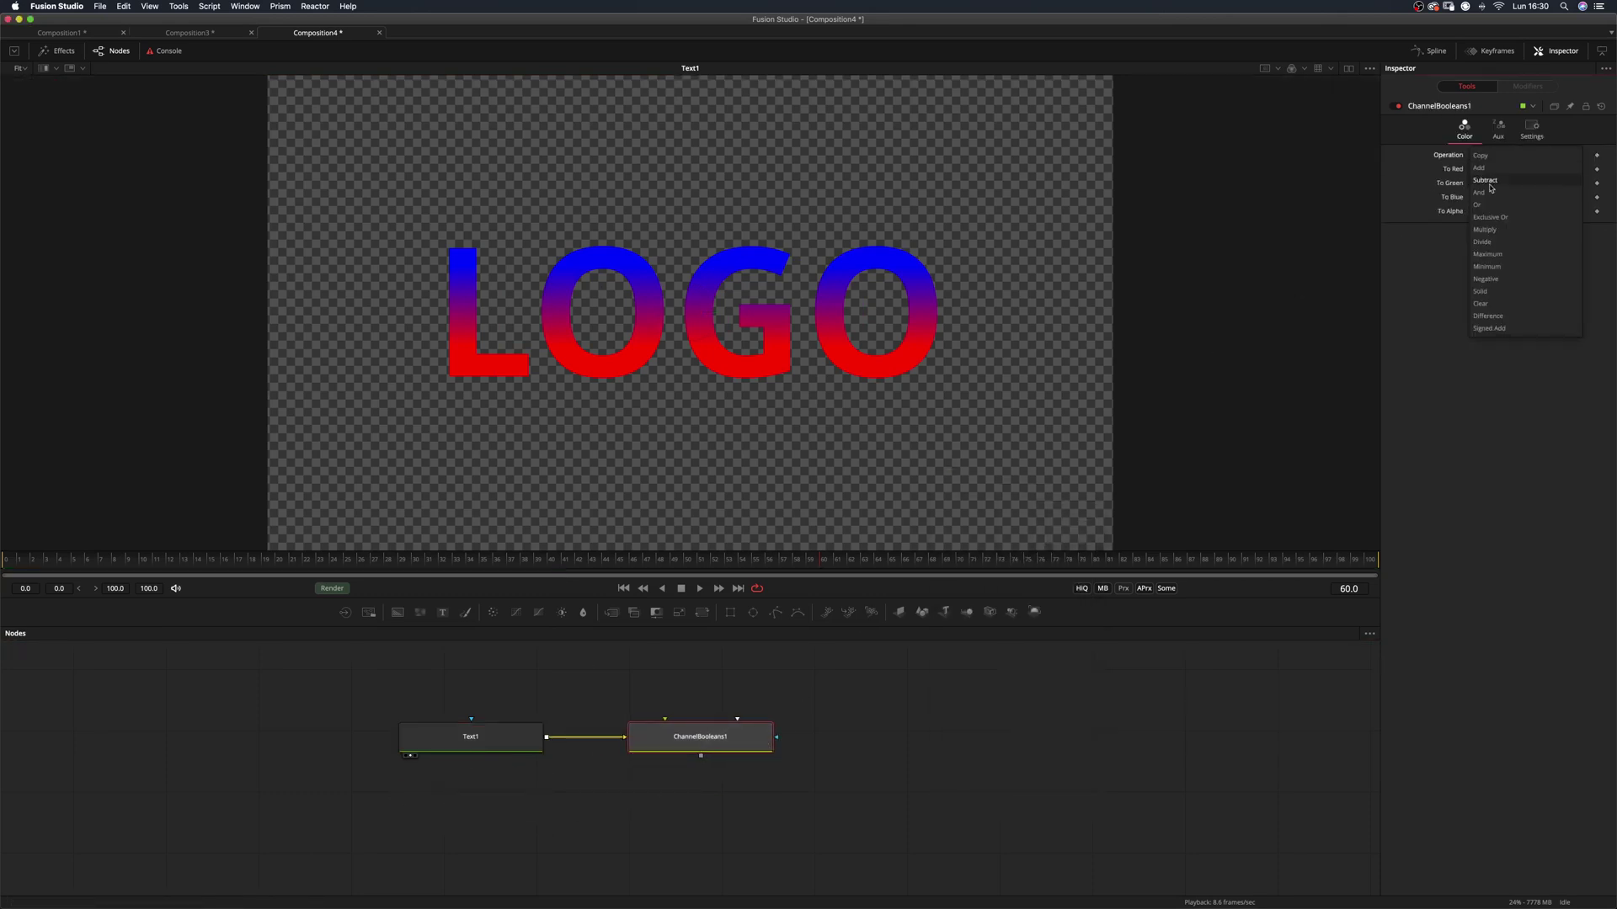
left_click(1511, 280)
left_click(1504, 214)
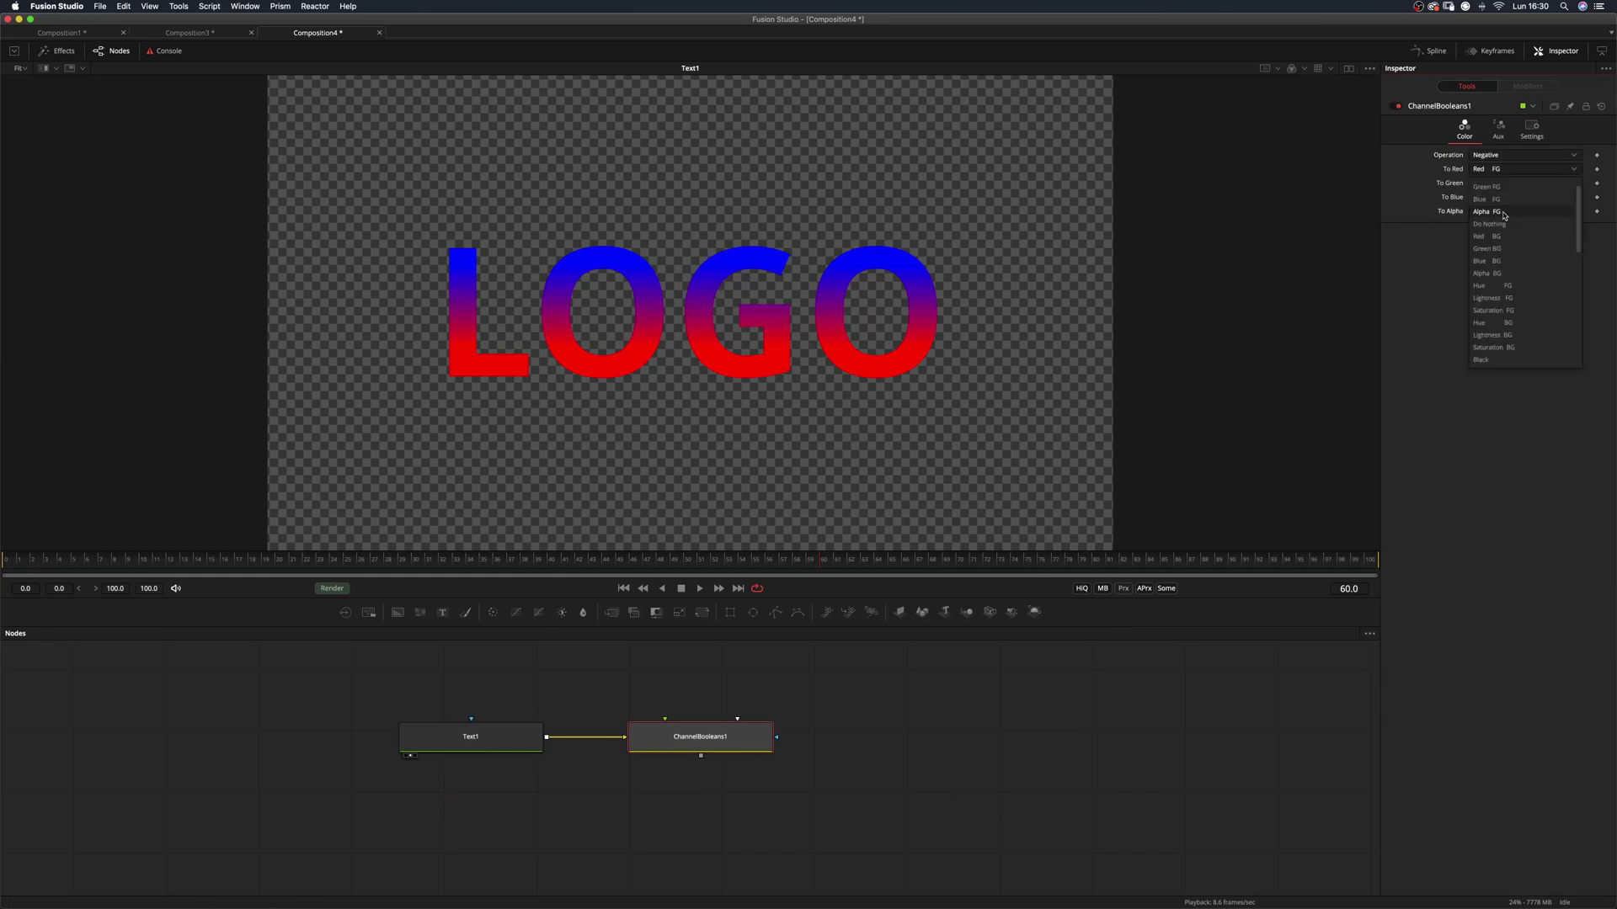
left_click(1503, 225)
View the Channel Booleans result, check its alpha channel, and return to the color view
left_click_drag(750, 736, 782, 418)
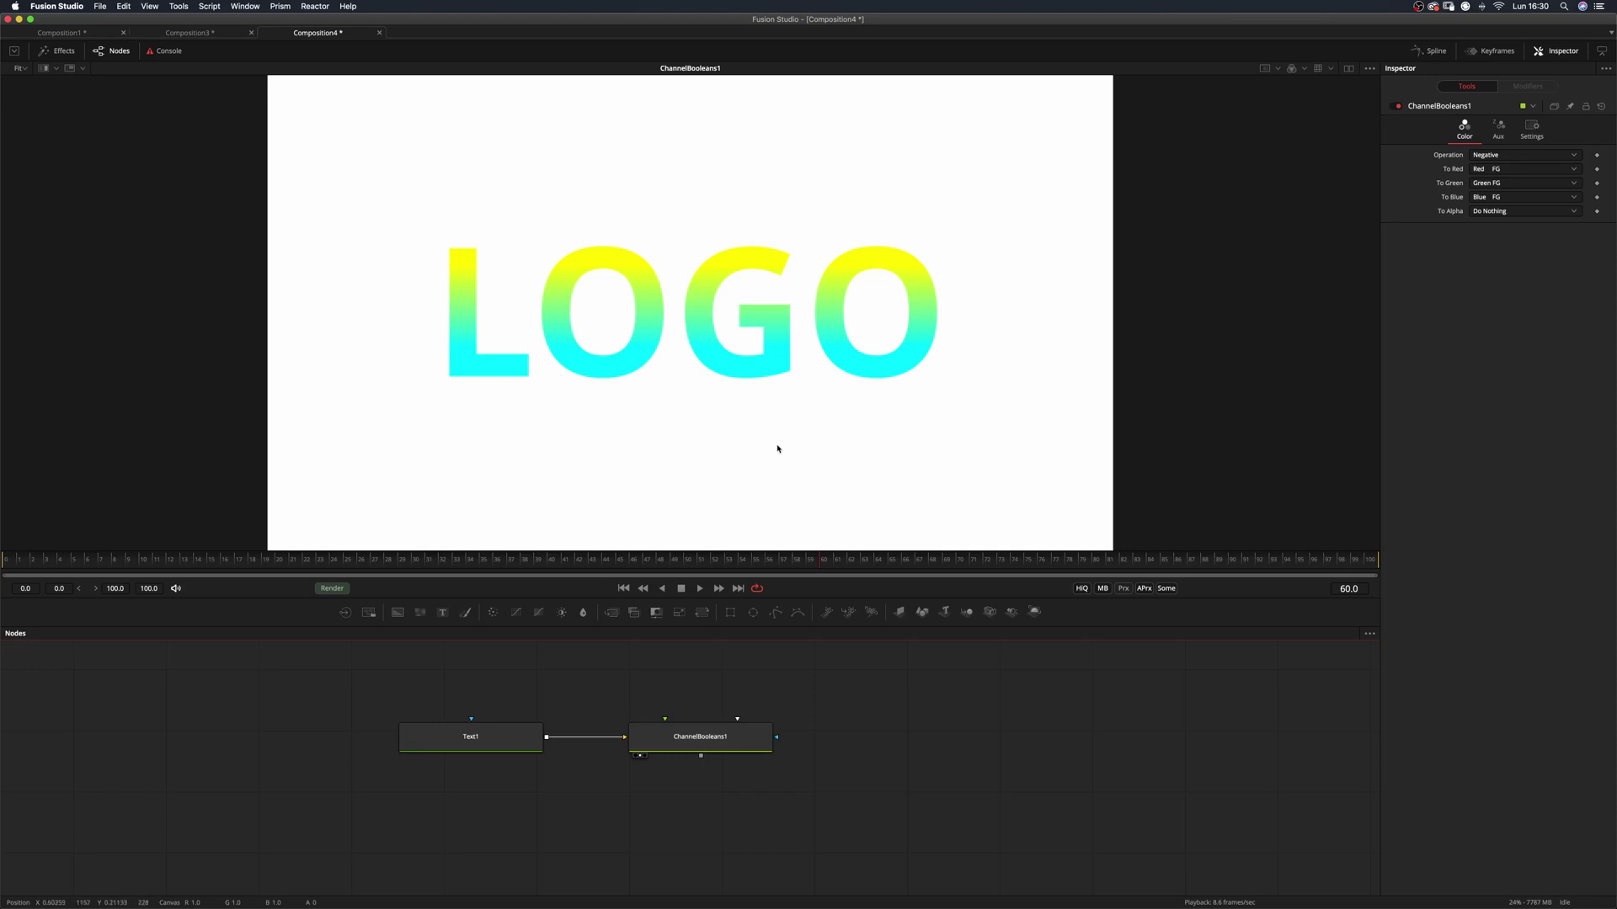
left_click(775, 439)
key("a")
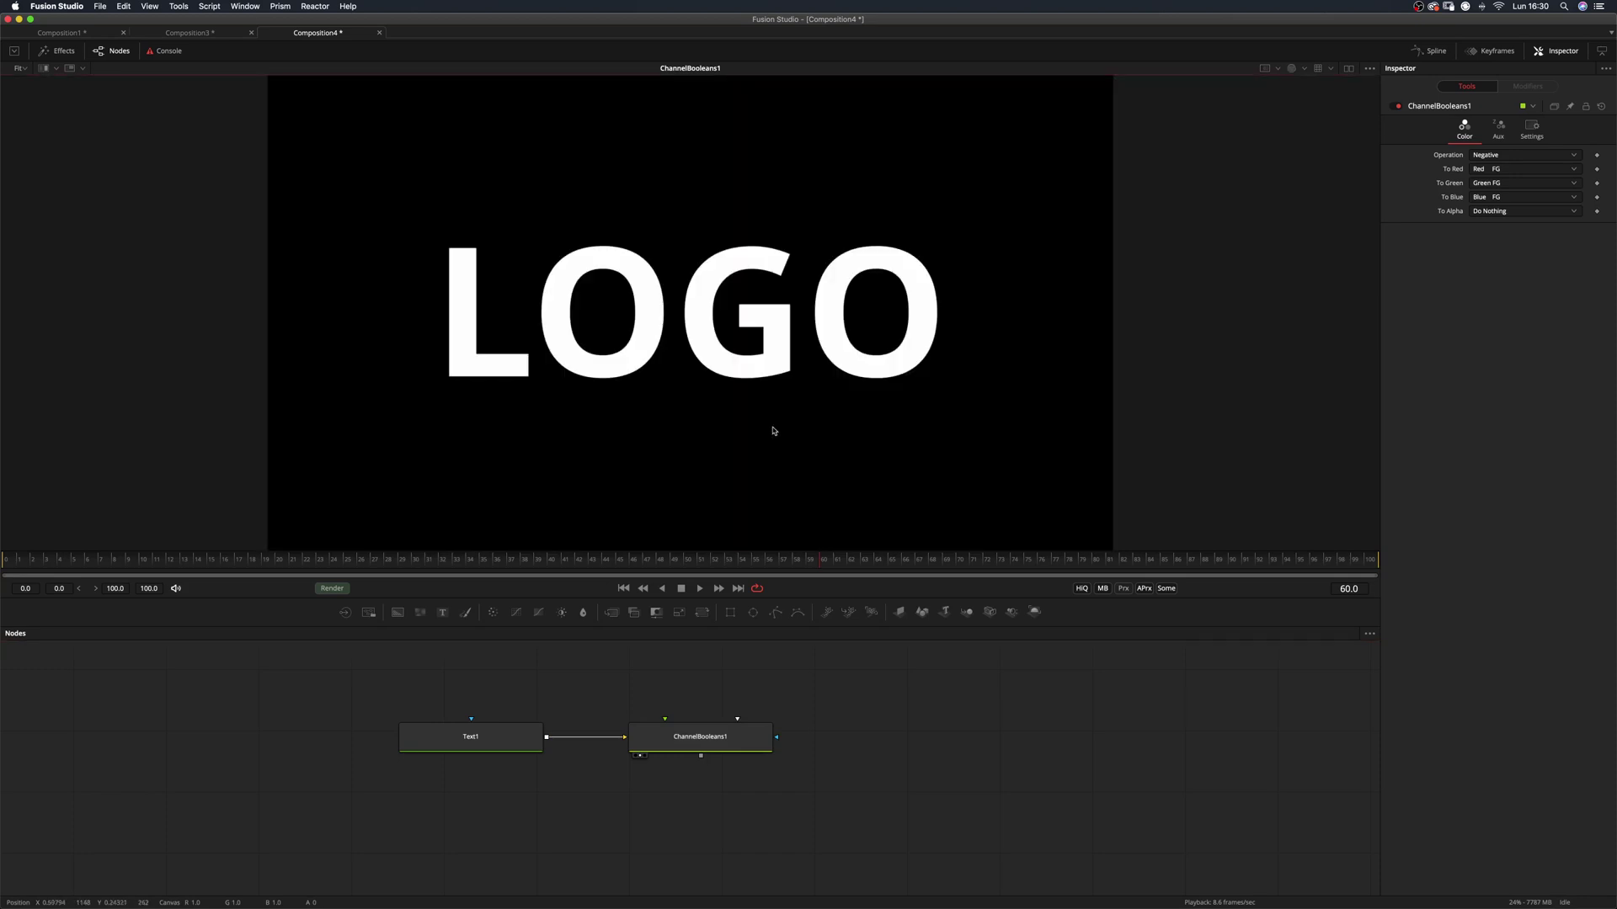
key("c")
Move Text1 away from ChannelBooleans1 and insert an Alpha Divide node between them
left_click_drag(485, 736, 301, 736)
key("shift+space")
type("alpha")
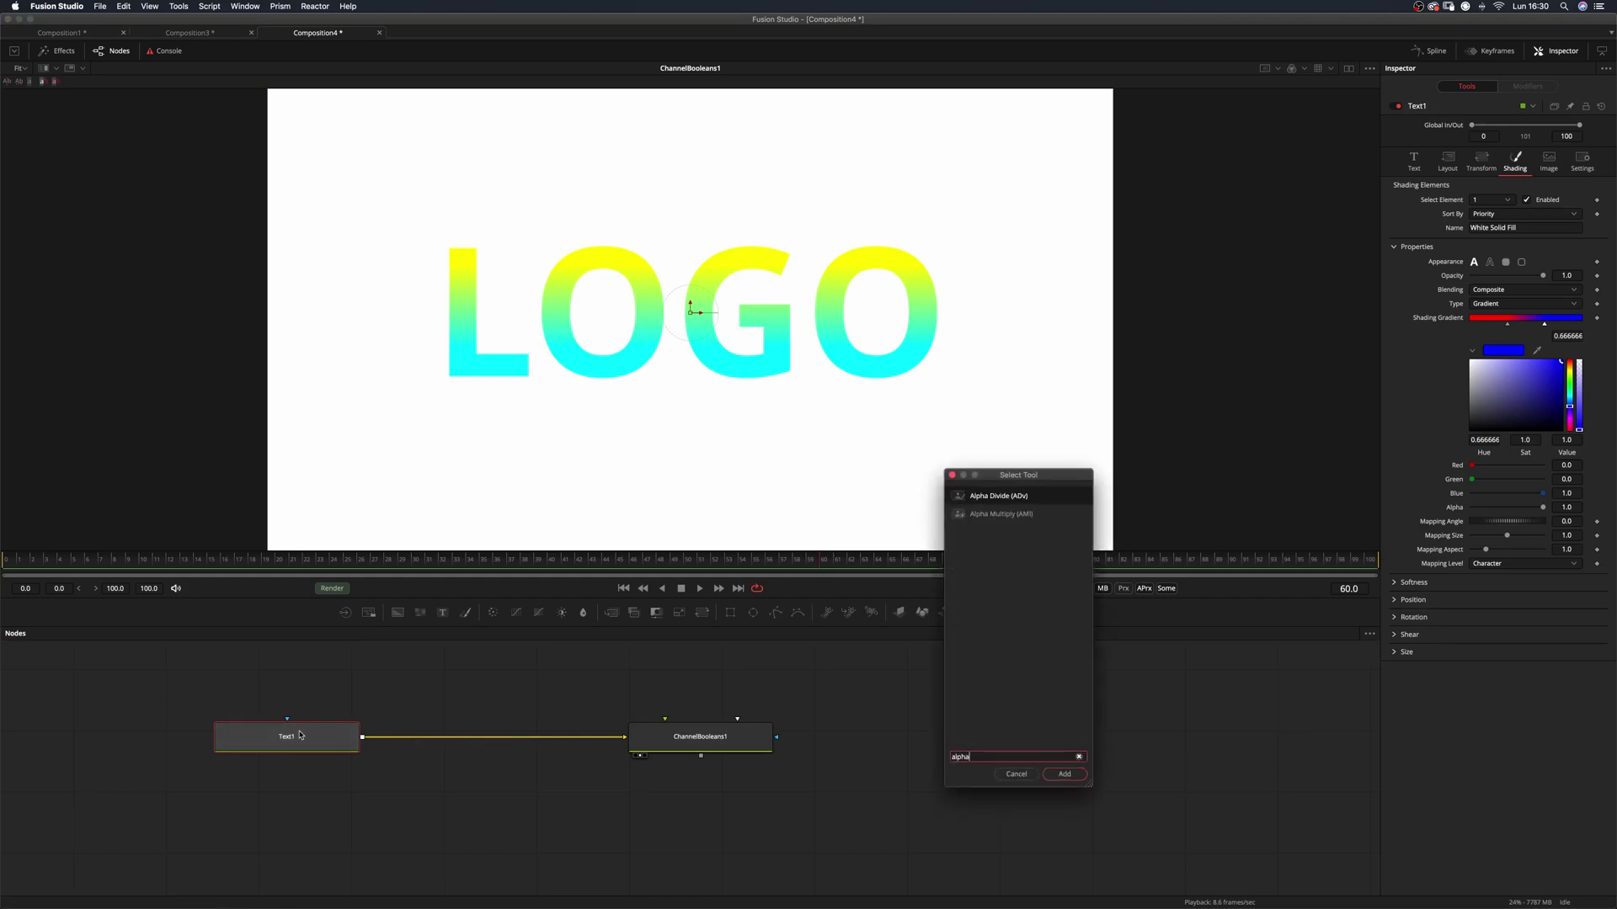
key("Return")
Add an Alpha Multiply node after ChannelBooleans1
left_click(684, 737)
key("shift+space")
type("a")
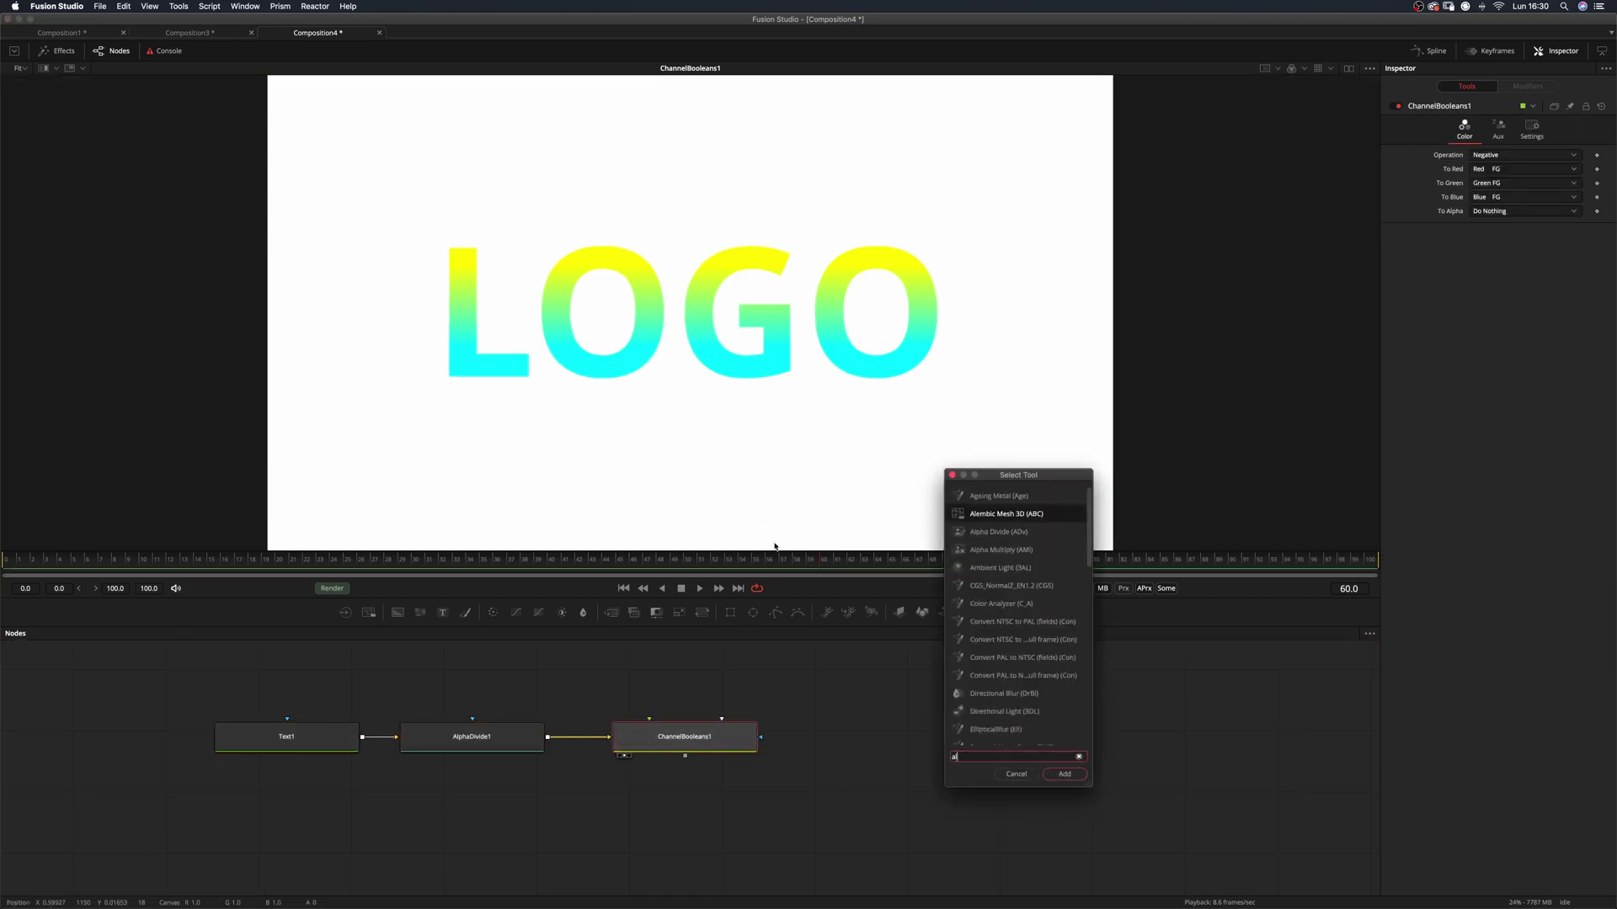
type("lph")
key("Down")
key("Return")
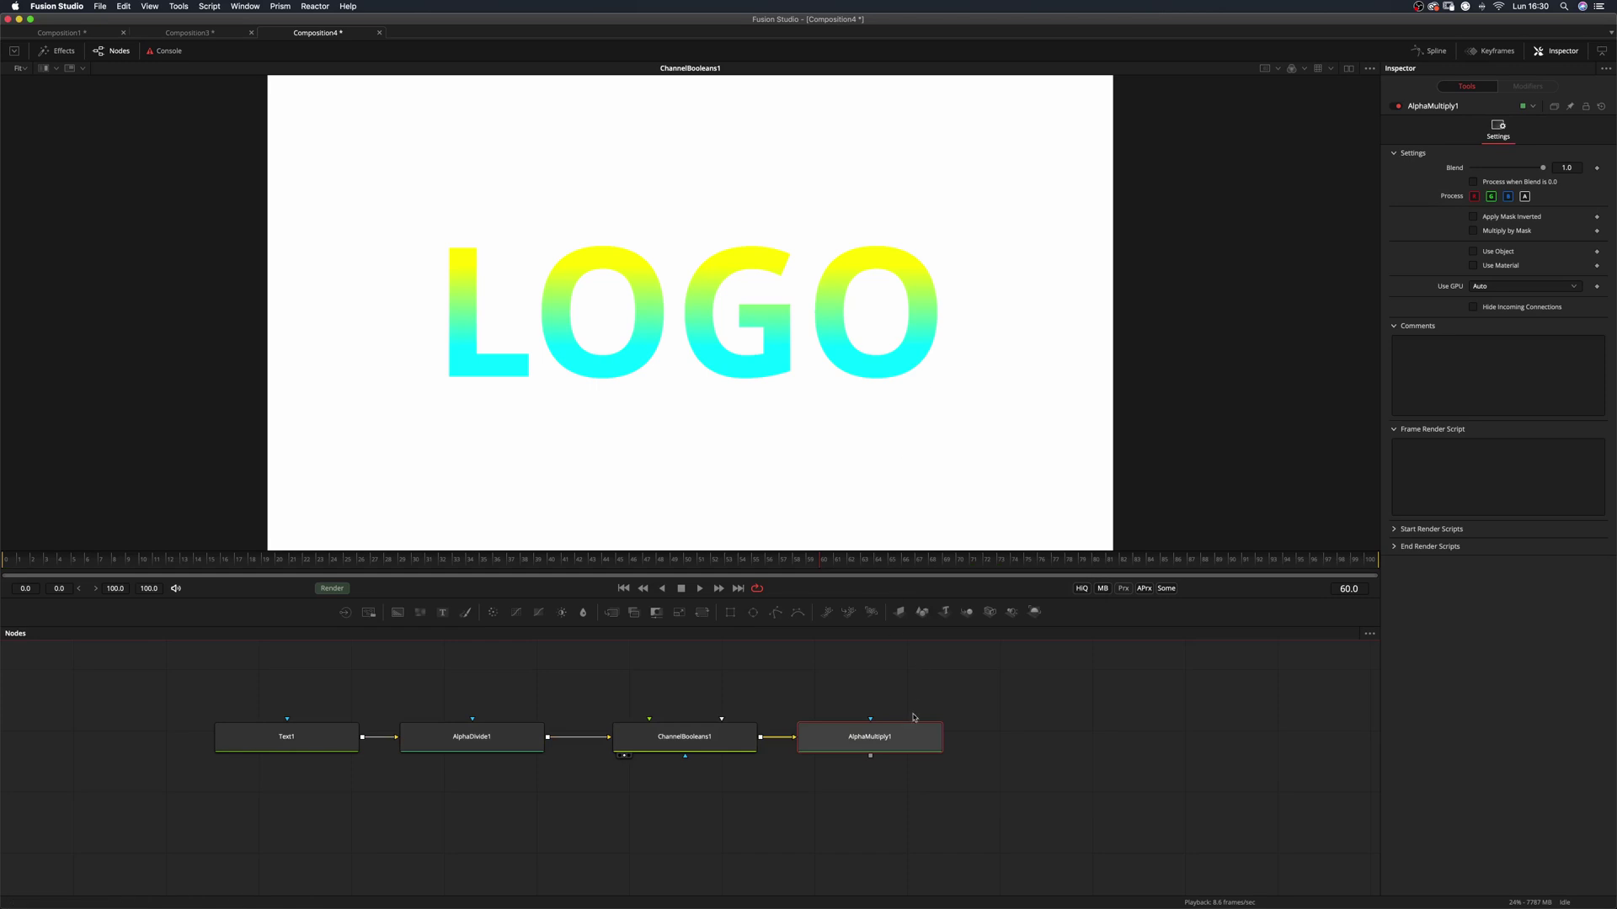
View the AlphaMultiply1 result and adjust the AlphaDivide1 node's spacing in the flow
left_click_drag(905, 743, 890, 501)
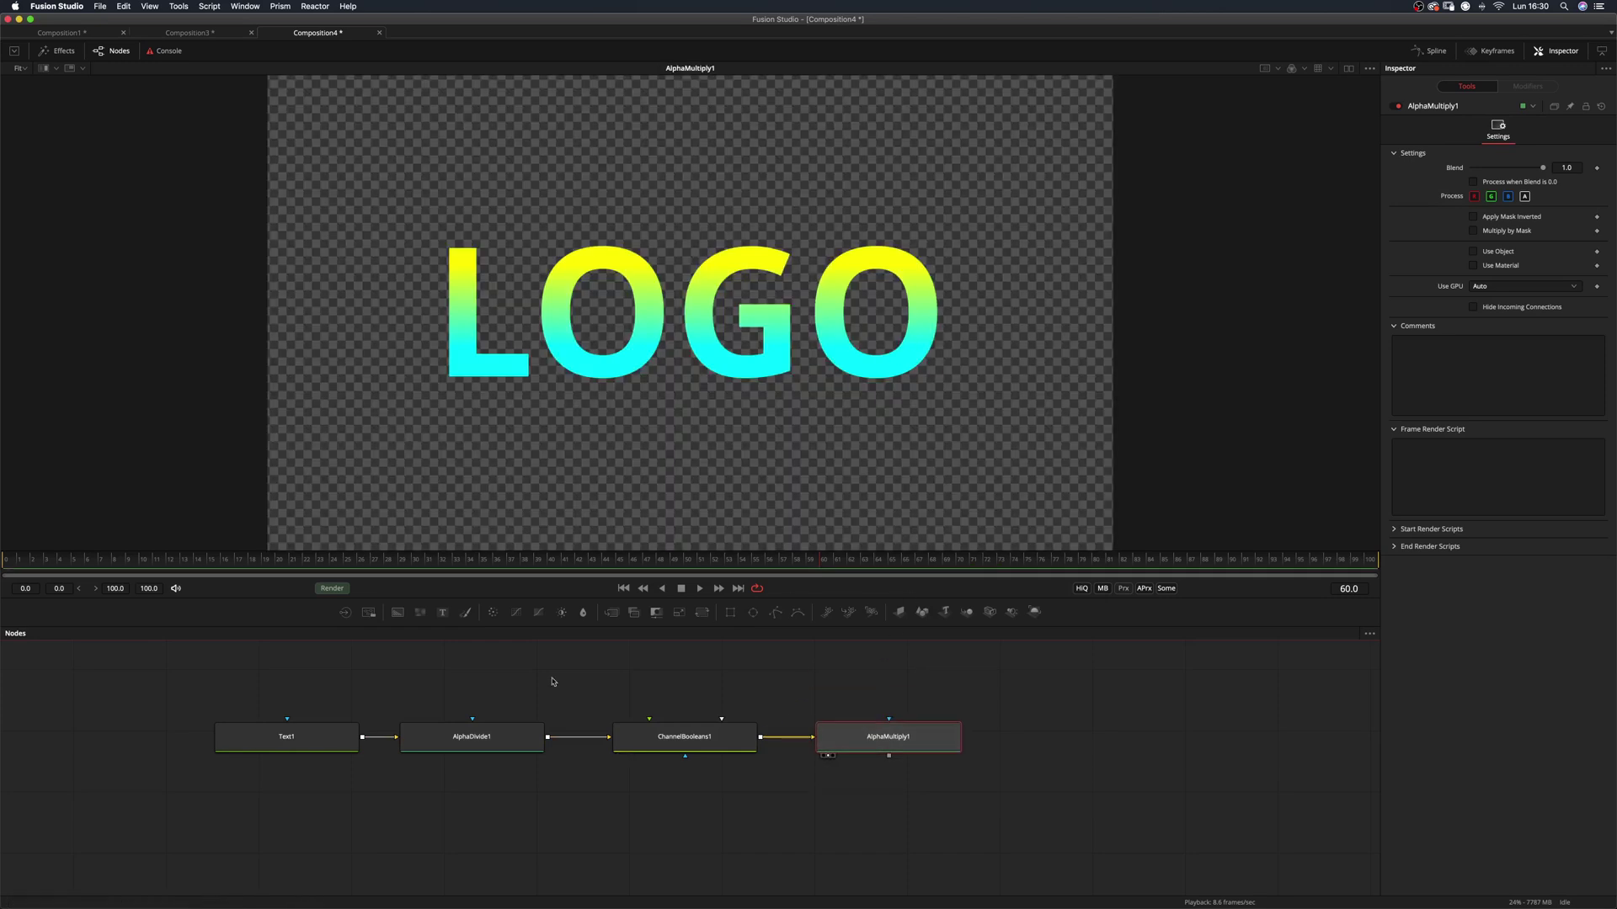
left_click_drag(474, 739, 494, 739)
In Composition3, add an Ultra Keyer node and connect the output of Gamut1 to it
key("2")
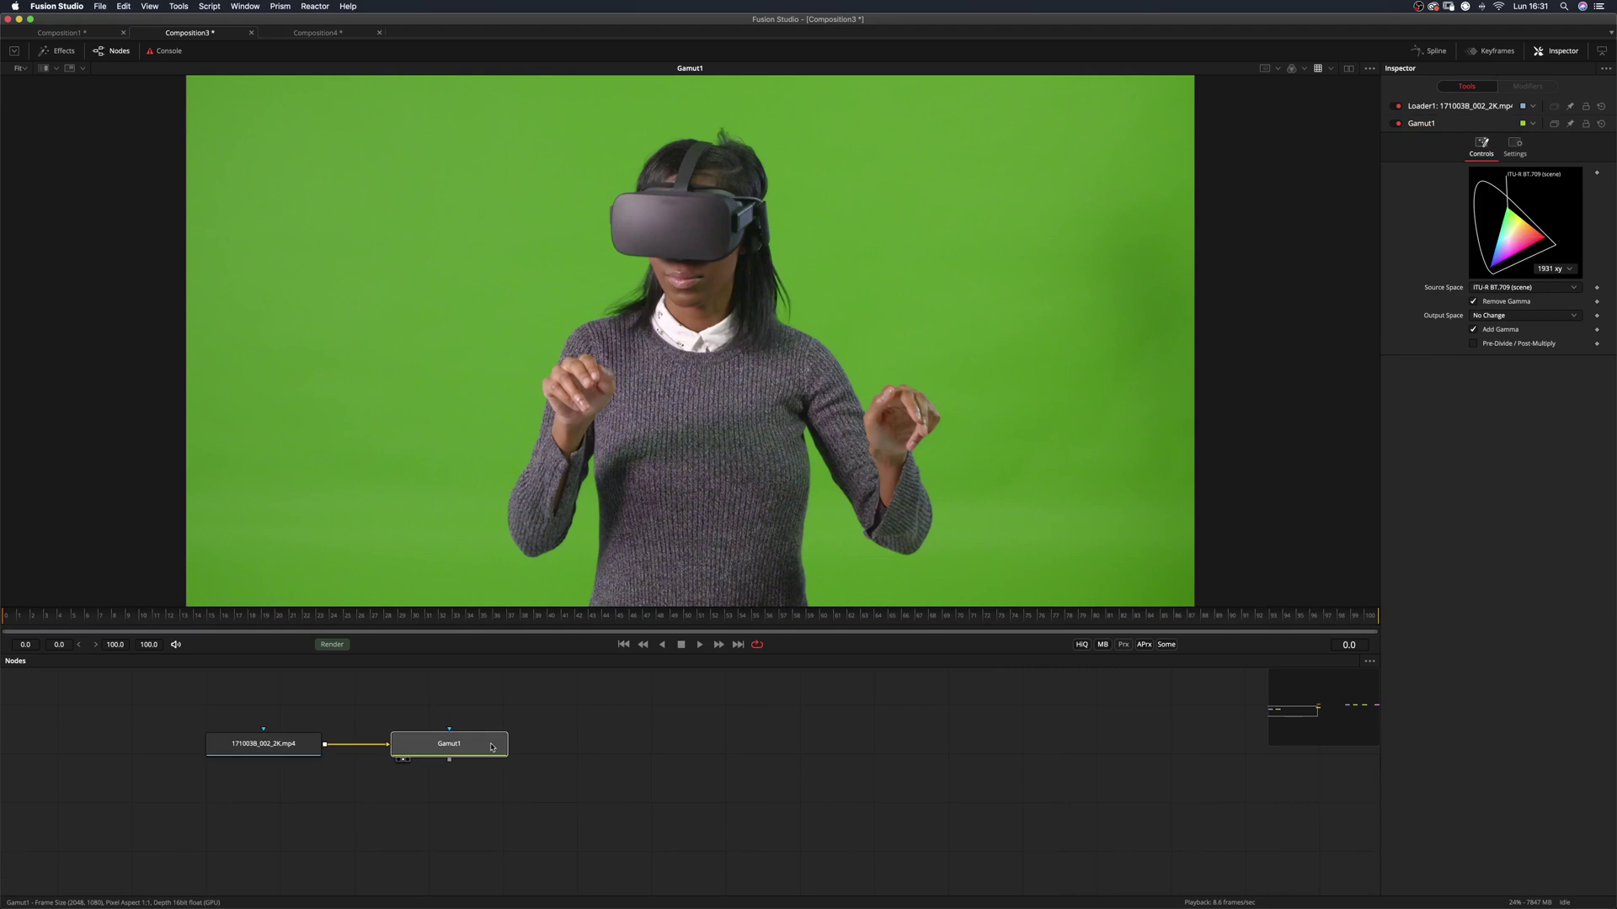
key("shift+space")
type("cus")
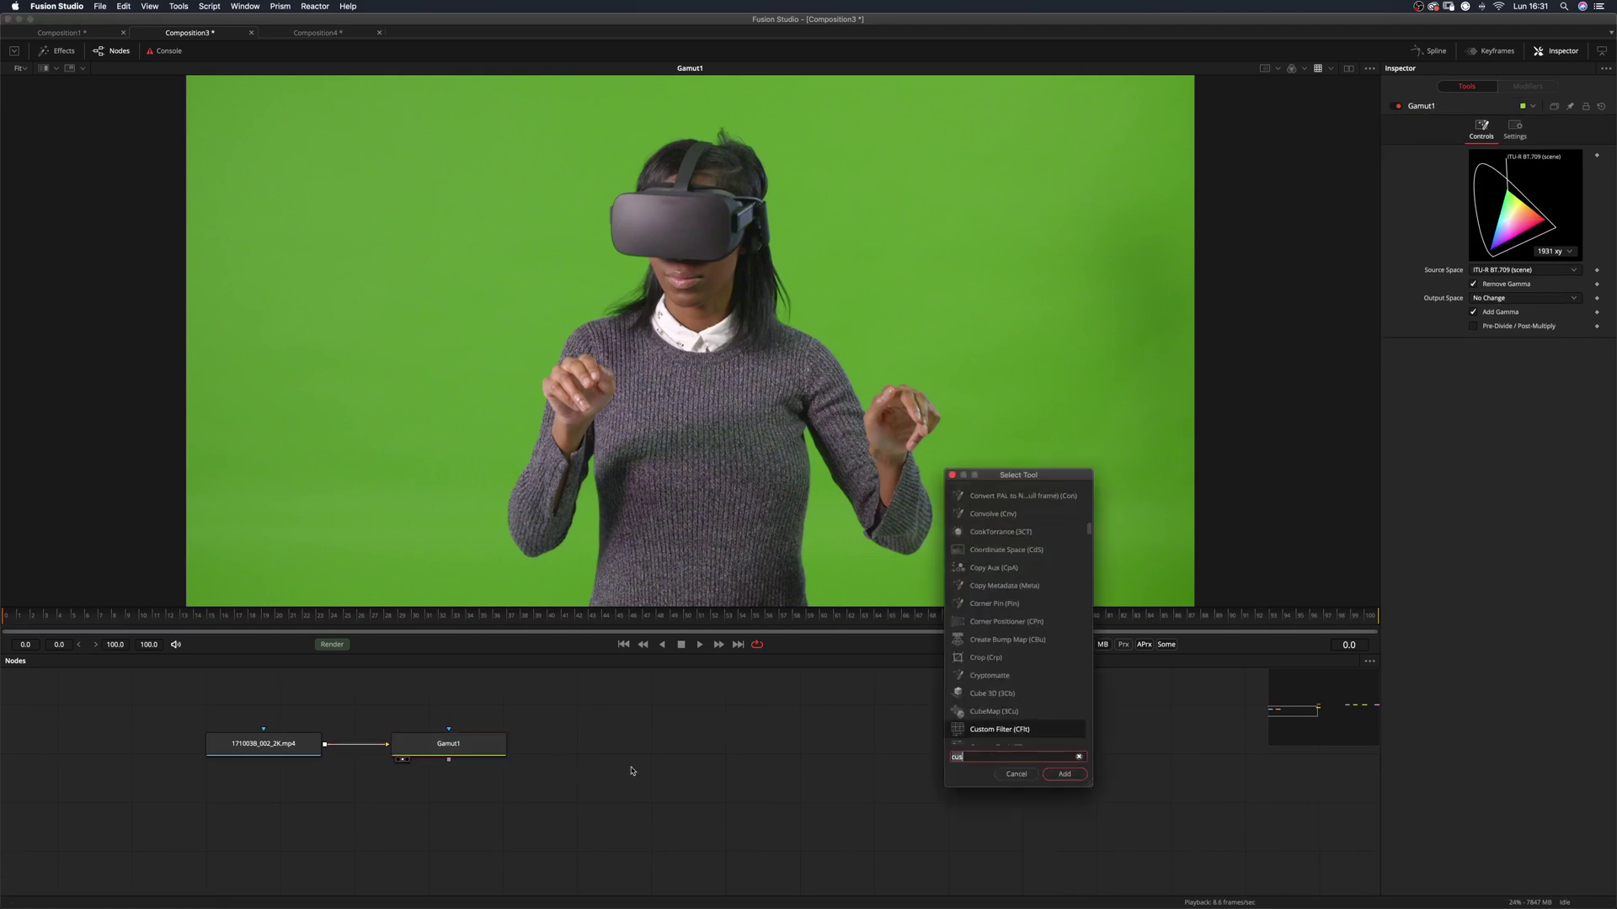
type("ult")
key("Down")
key("Return")
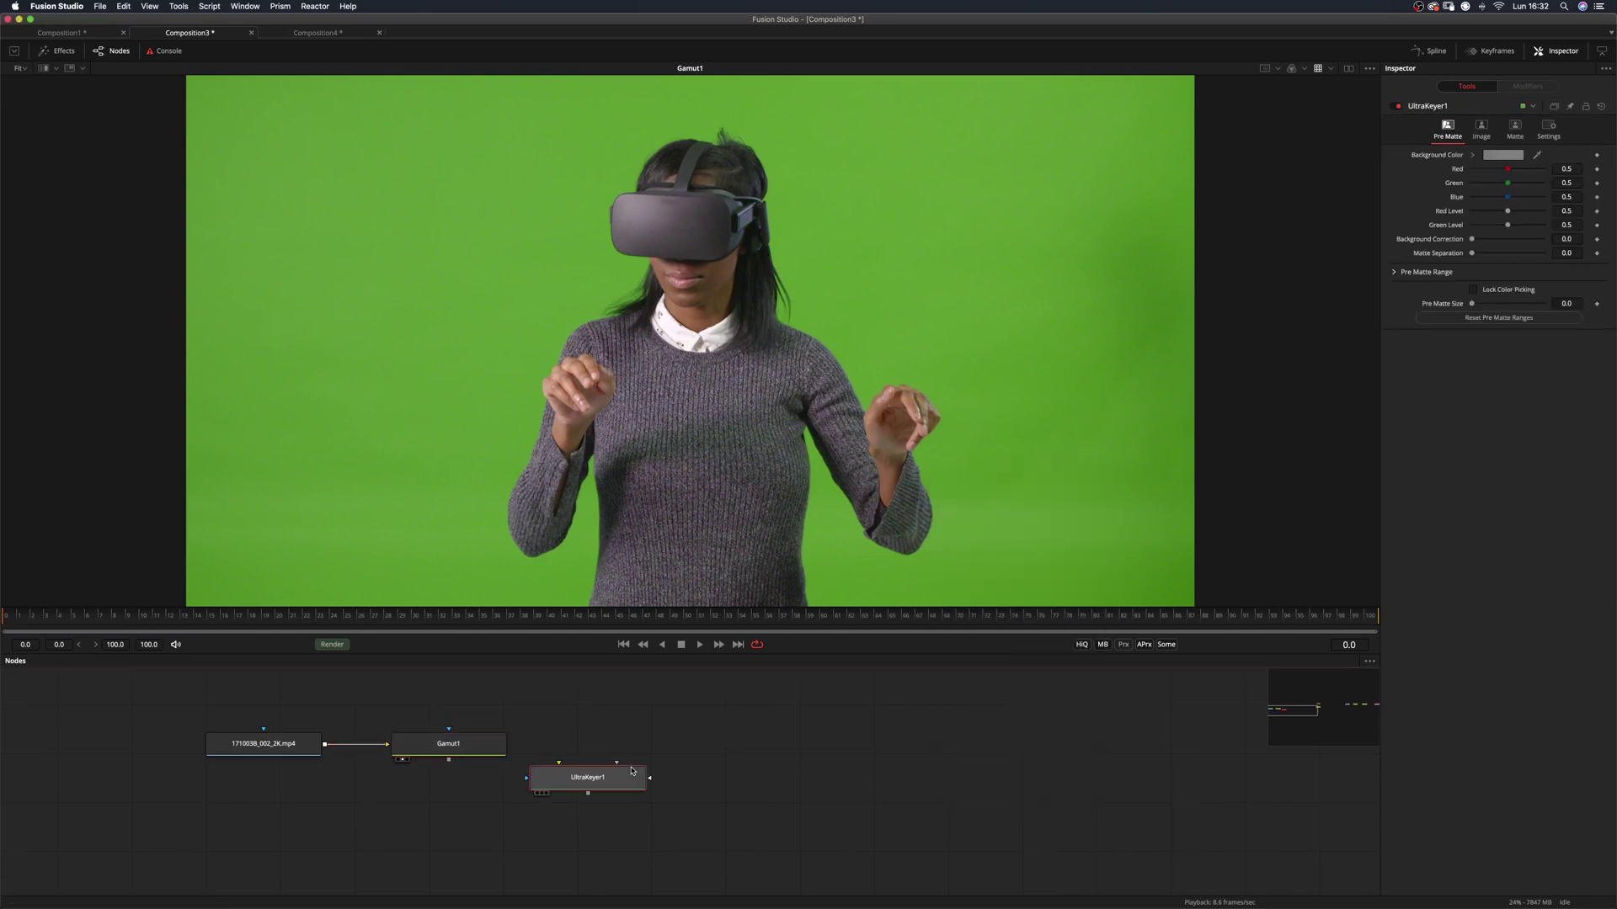
left_click_drag(448, 760, 691, 743)
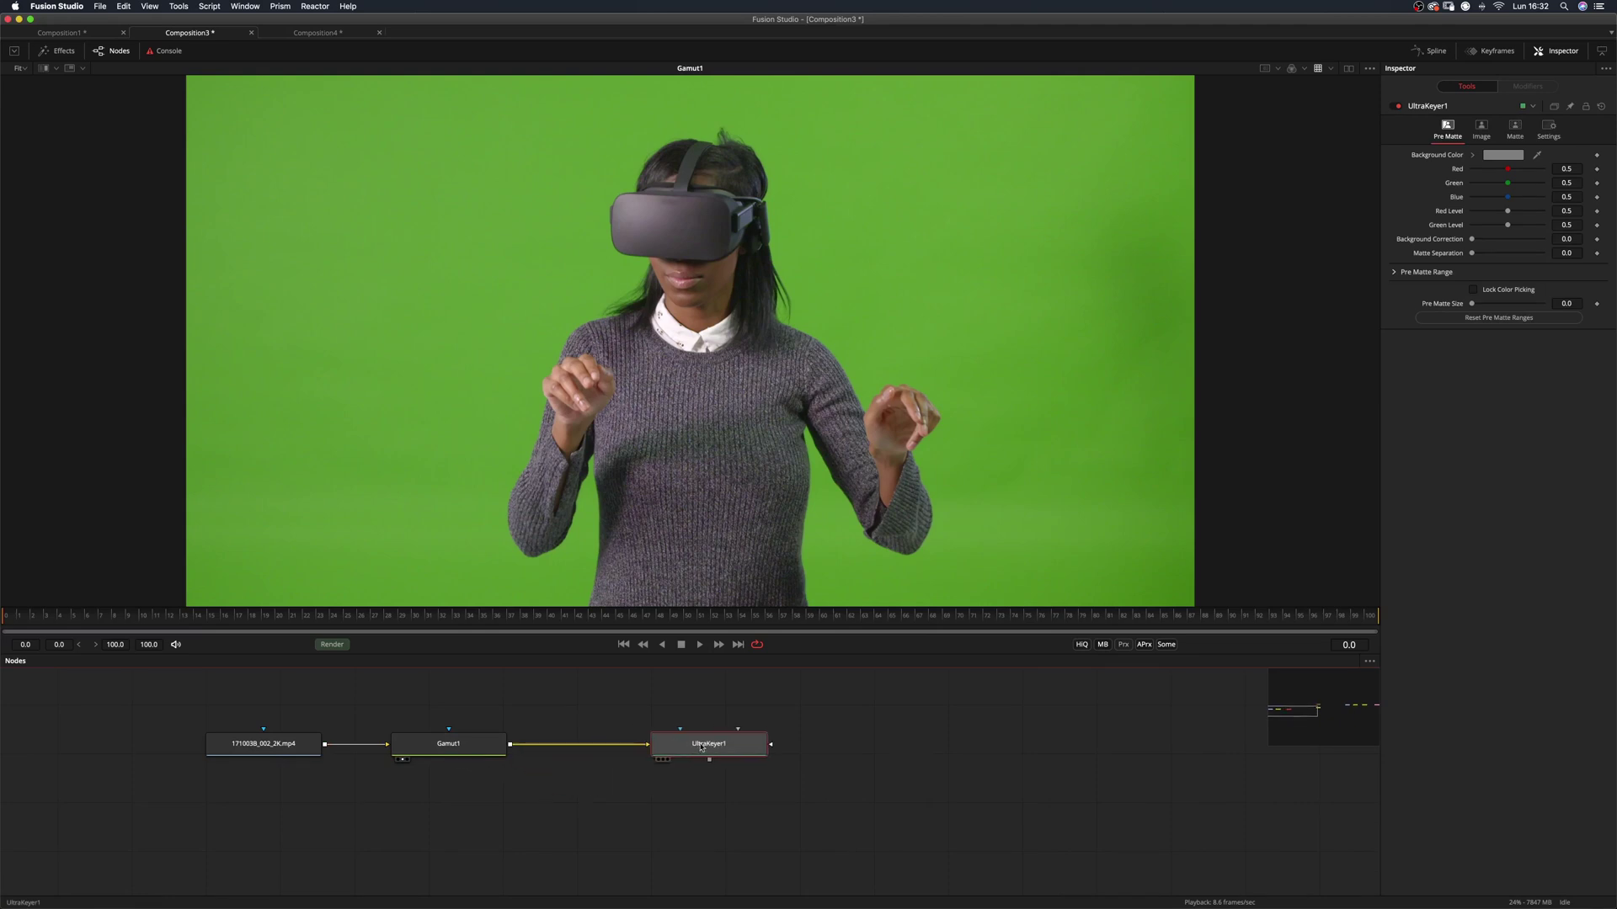
View UltraKeyer1 and pick the green screen beside the woman as its background color
key("2")
mouse_move(1534, 155)
left_mouse_down()
mouse_move(963, 188)
mouse_move(898, 227)
mouse_move(1041, 349)
mouse_move(1105, 350)
left_mouse_up()
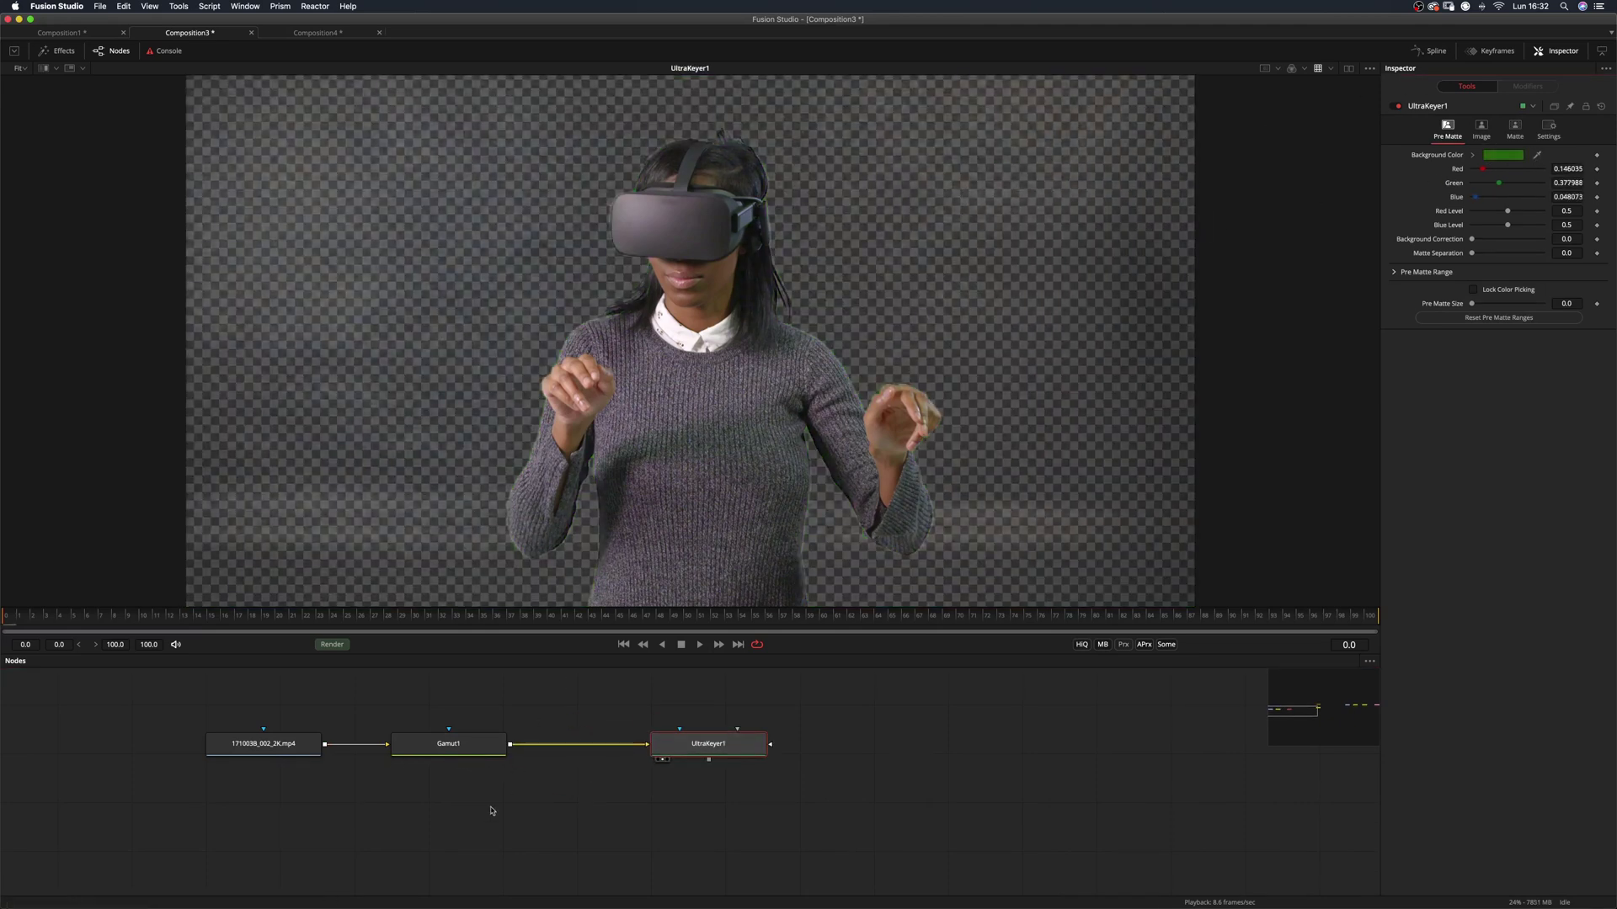
left_click_drag(288, 749, 226, 749)
Add a Brightness/Contrast node after UltraKeyer1, view it and set its Saturation to 0.0
left_click(720, 756)
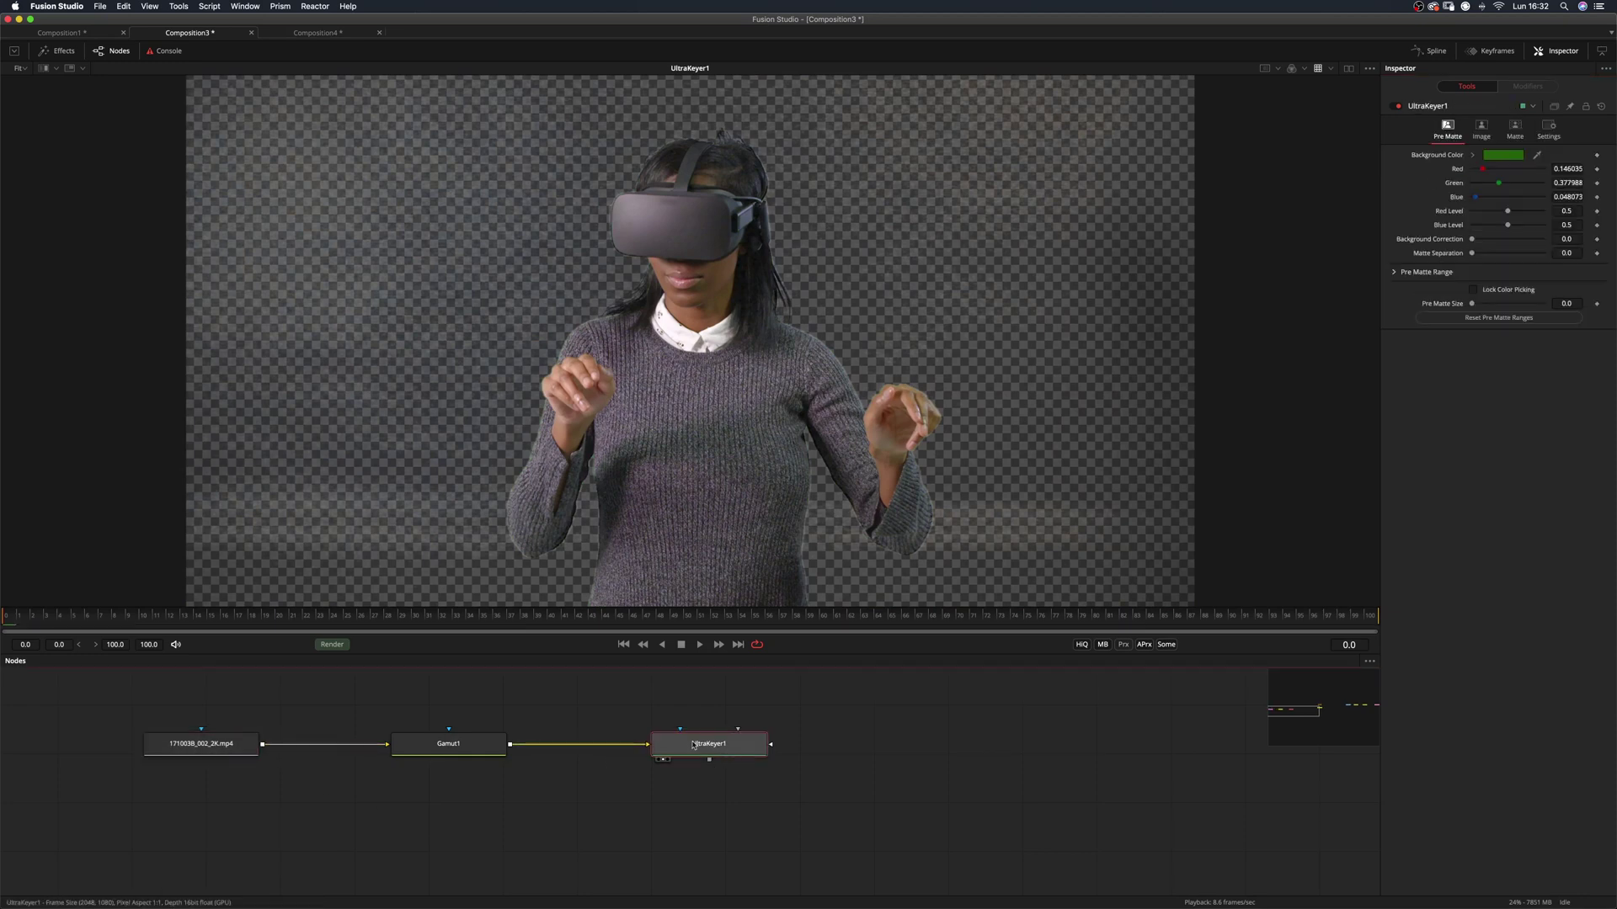
key("shift+space")
type("bc")
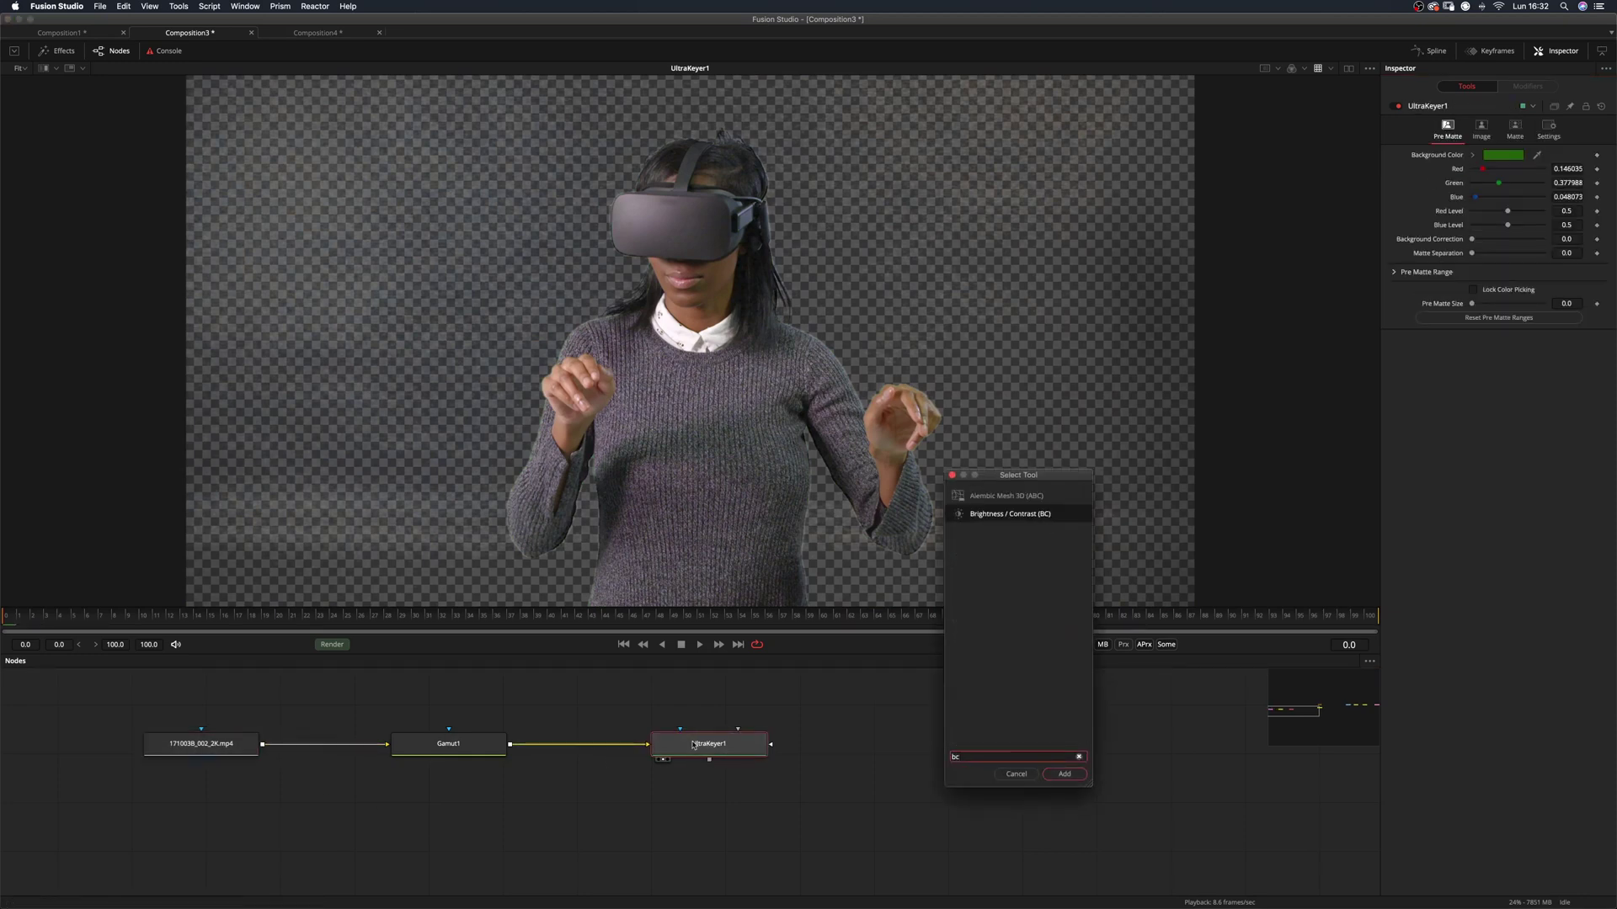
key("Return")
left_click_drag(812, 749, 1017, 411)
left_click_drag(1512, 240, 1436, 251)
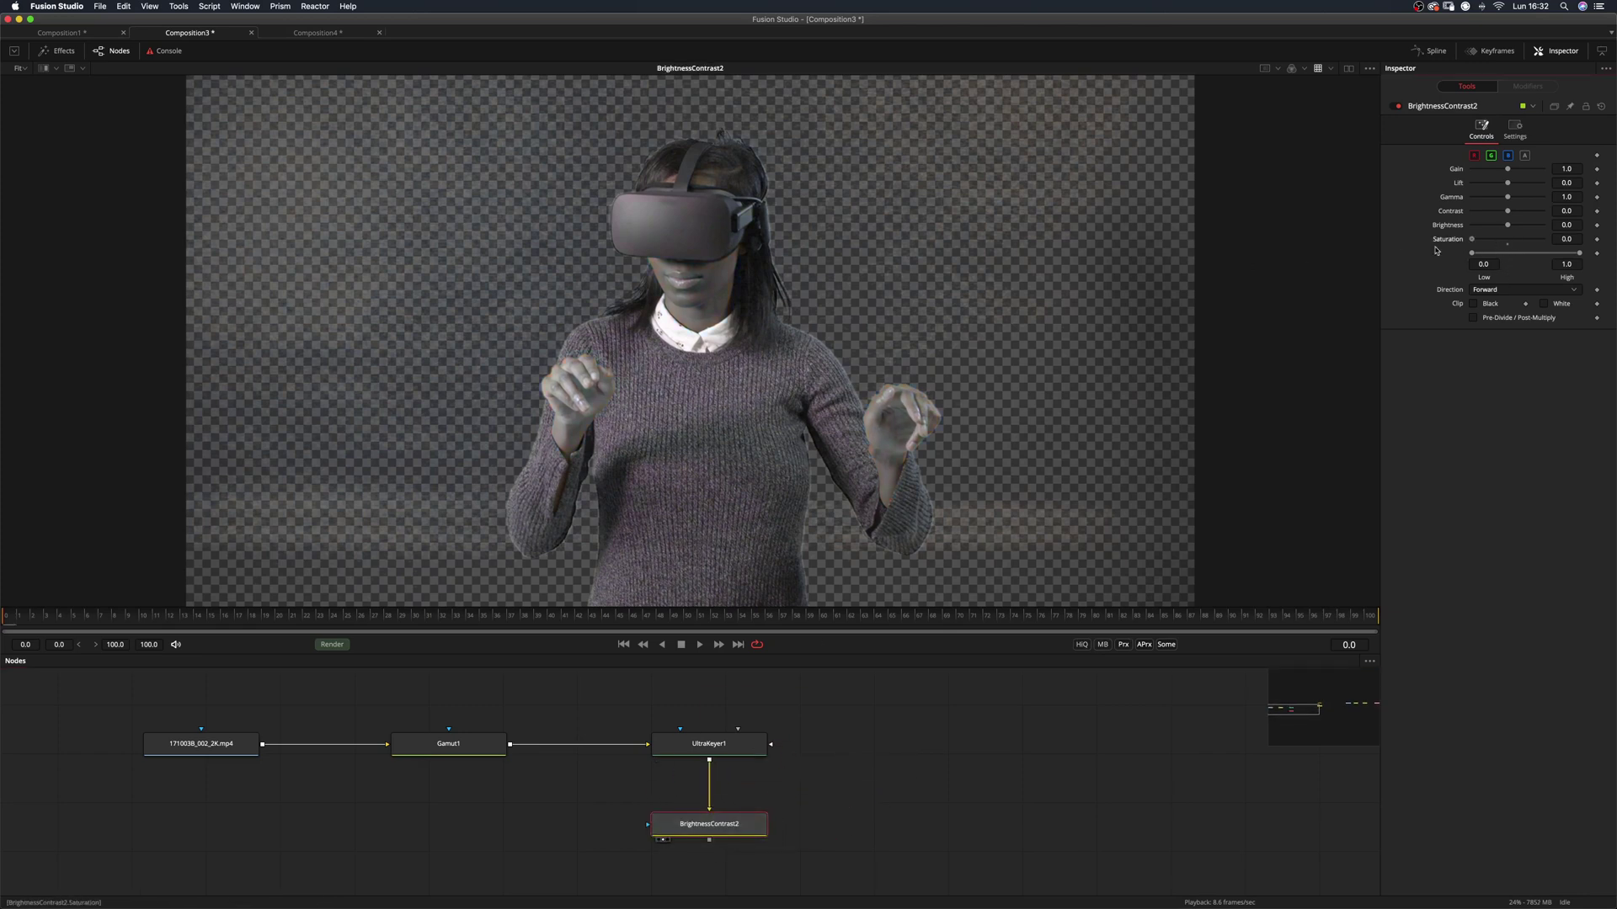
Duplicate BrightnessContrast2, connect the copy to Gamut1's output and view the desaturated footage
left_click(707, 824)
left_click_drag(584, 812, 564, 754)
left_click(513, 733)
key("super+v")
left_click_drag(489, 686, 516, 810)
left_click_drag(515, 812, 517, 849)
left_click_drag(517, 848, 822, 422)
scroll(335, 765, "down", 3)
left_click_drag(187, 851, 497, 691)
left_click_drag(407, 704, 315, 704)
scroll(585, 711, "up", 4)
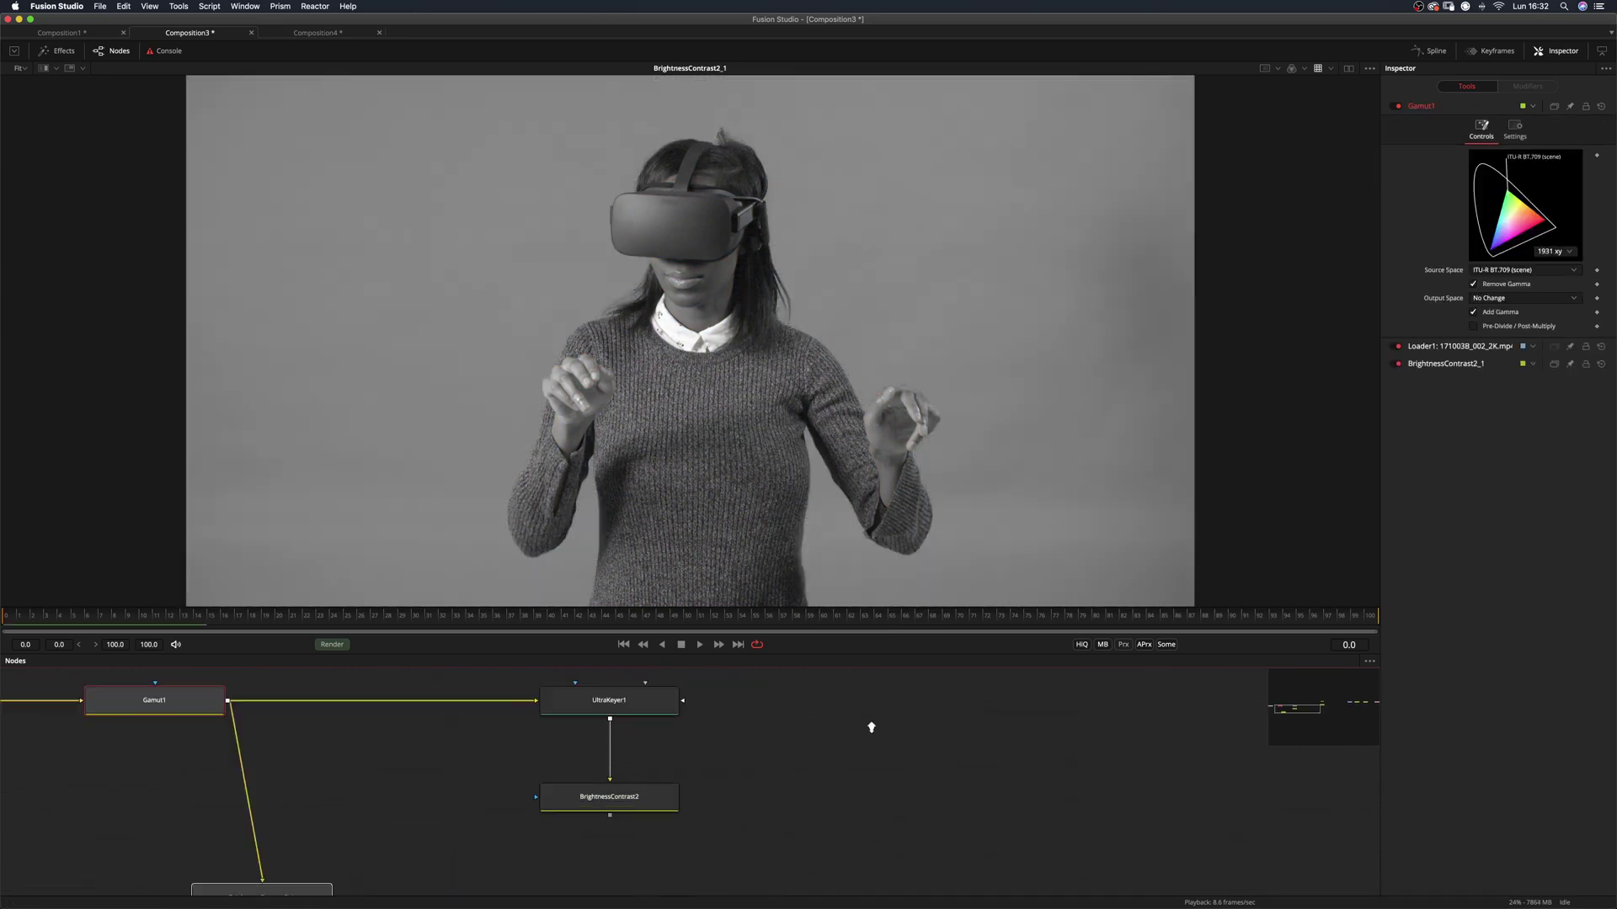
Add a Channel Booleans node, feed it from UltraKeyer1's output and view it
scroll(869, 726, "down", 2)
left_click_drag(863, 660, 842, 603)
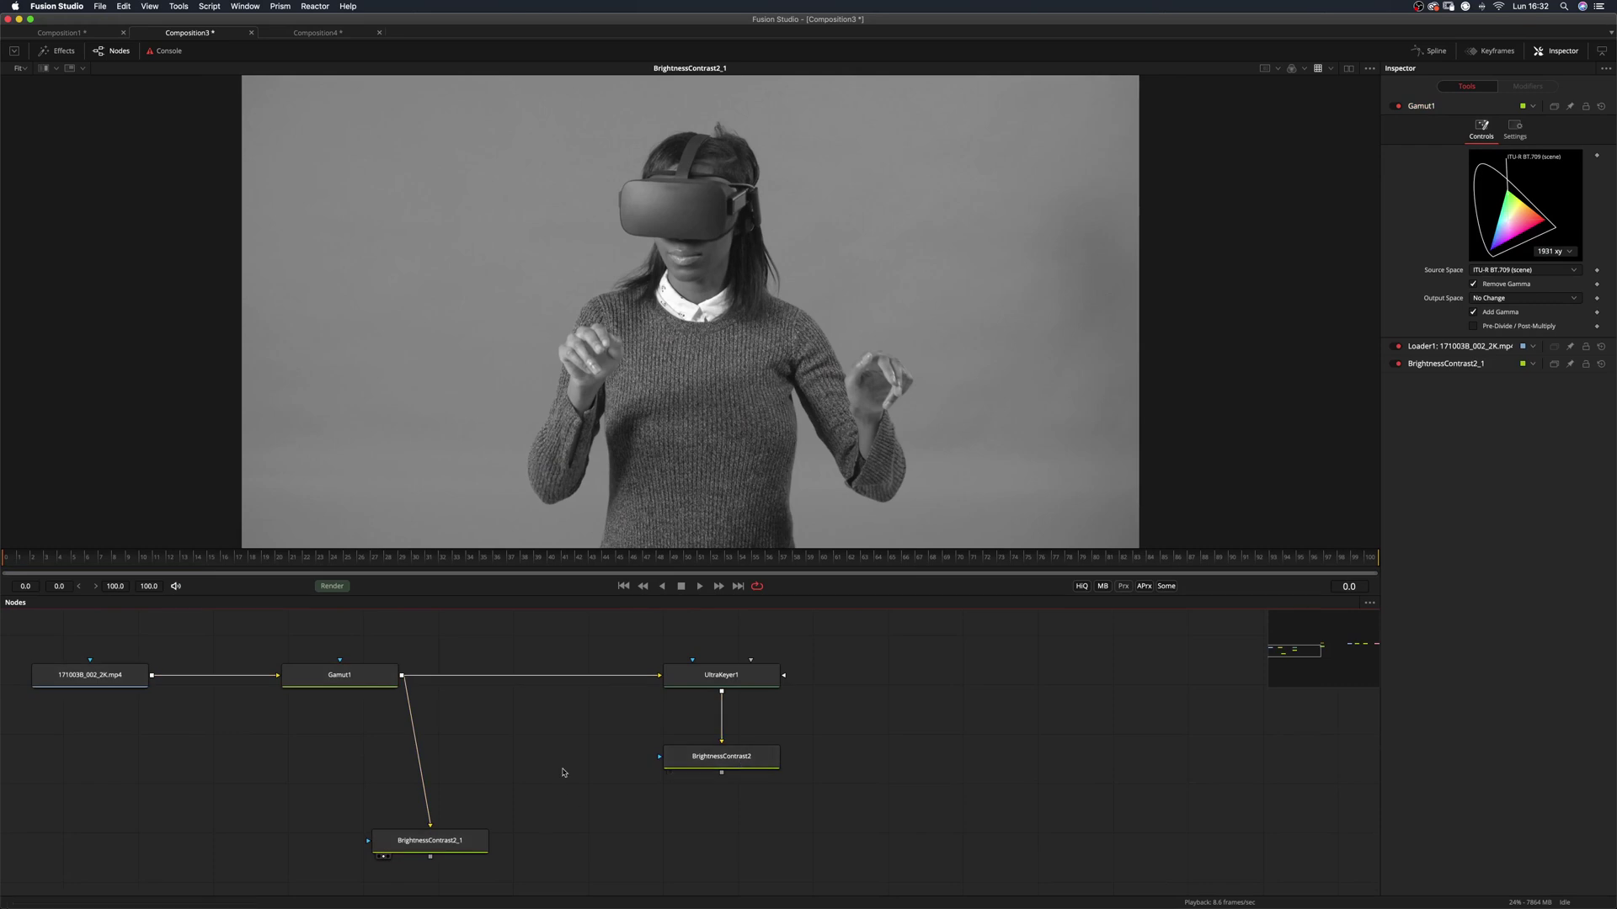
key("shift+space")
type("bo")
key("Return")
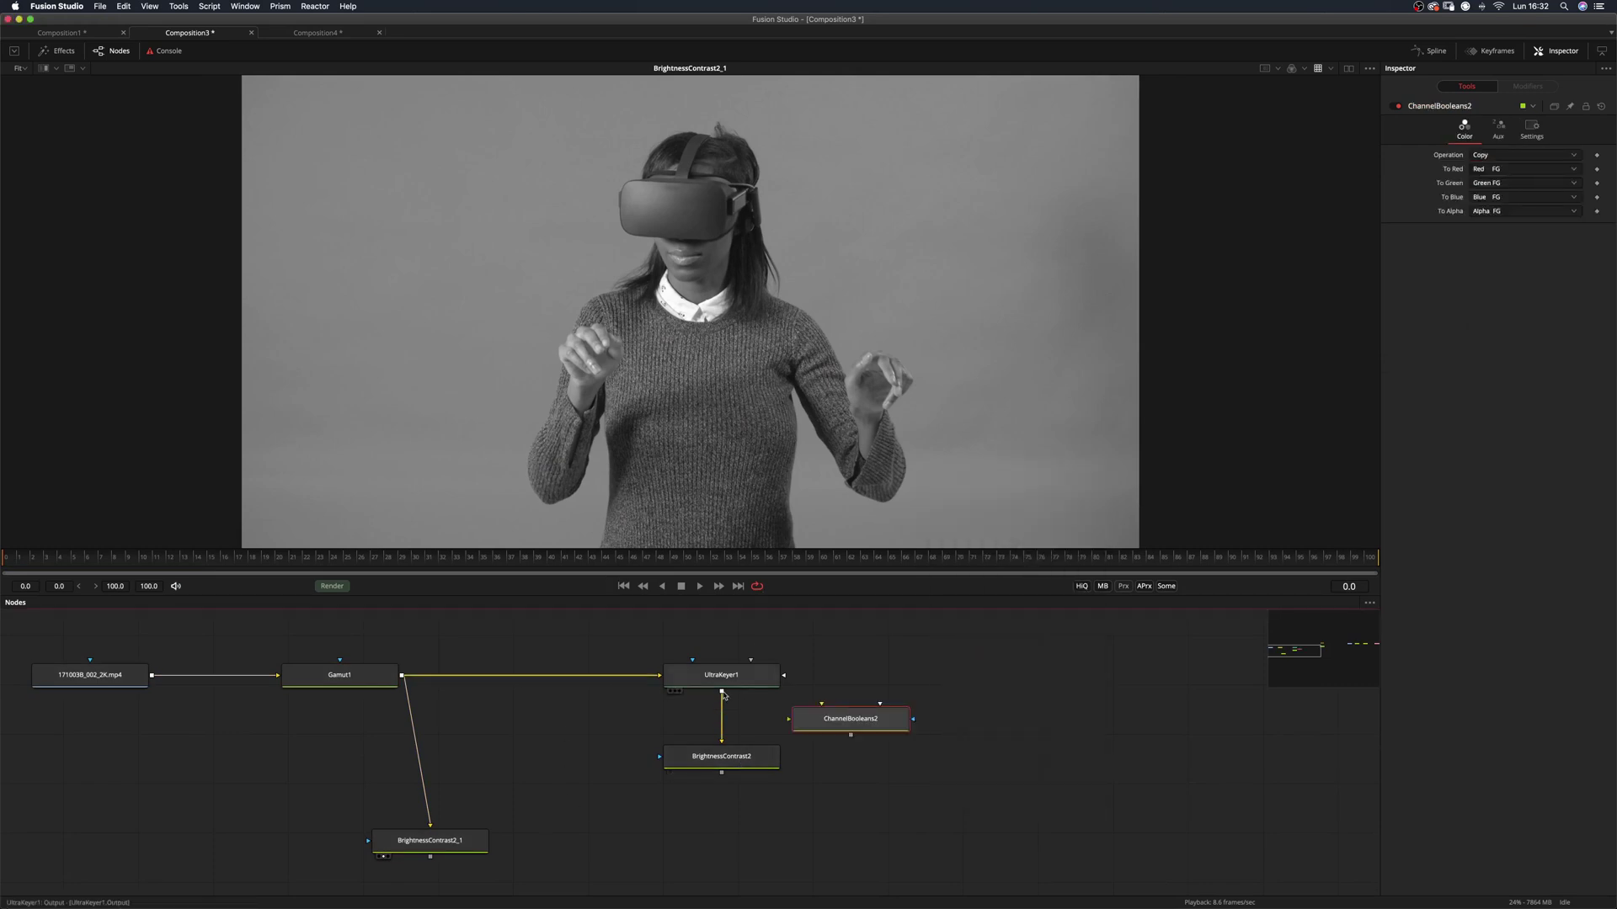
left_click_drag(724, 696, 790, 719)
key("1")
Set the ChannelBooleans2 operation to Subtract and connect BrightnessContrast2 as its second input
left_click(1487, 157)
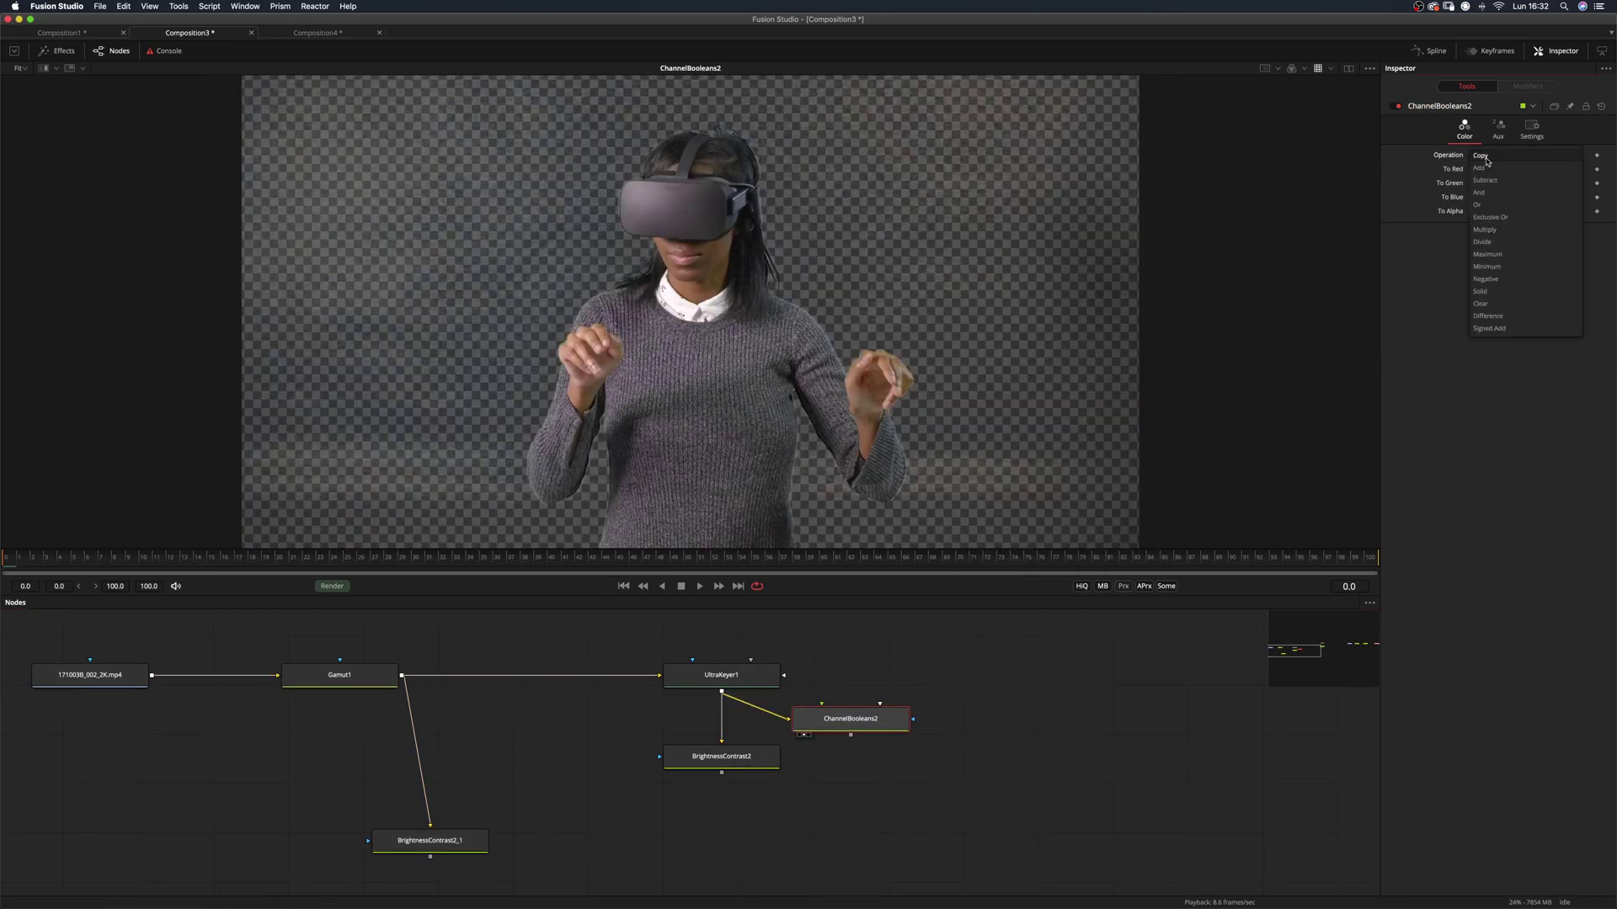
left_click(1486, 180)
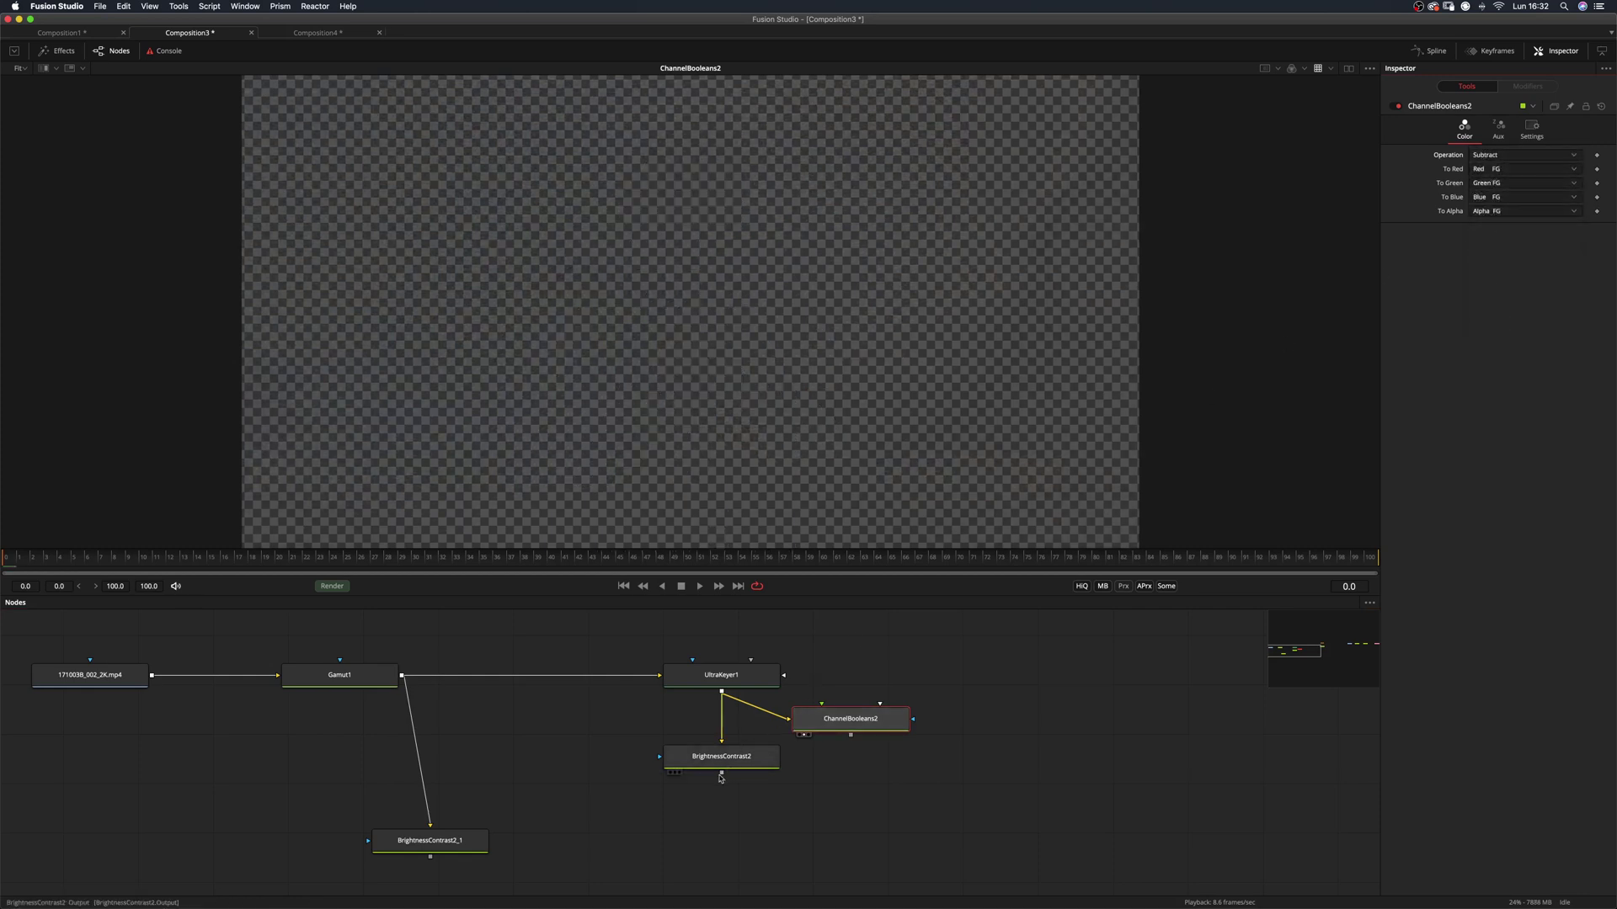
left_click_drag(722, 772, 817, 712)
left_click(1292, 71)
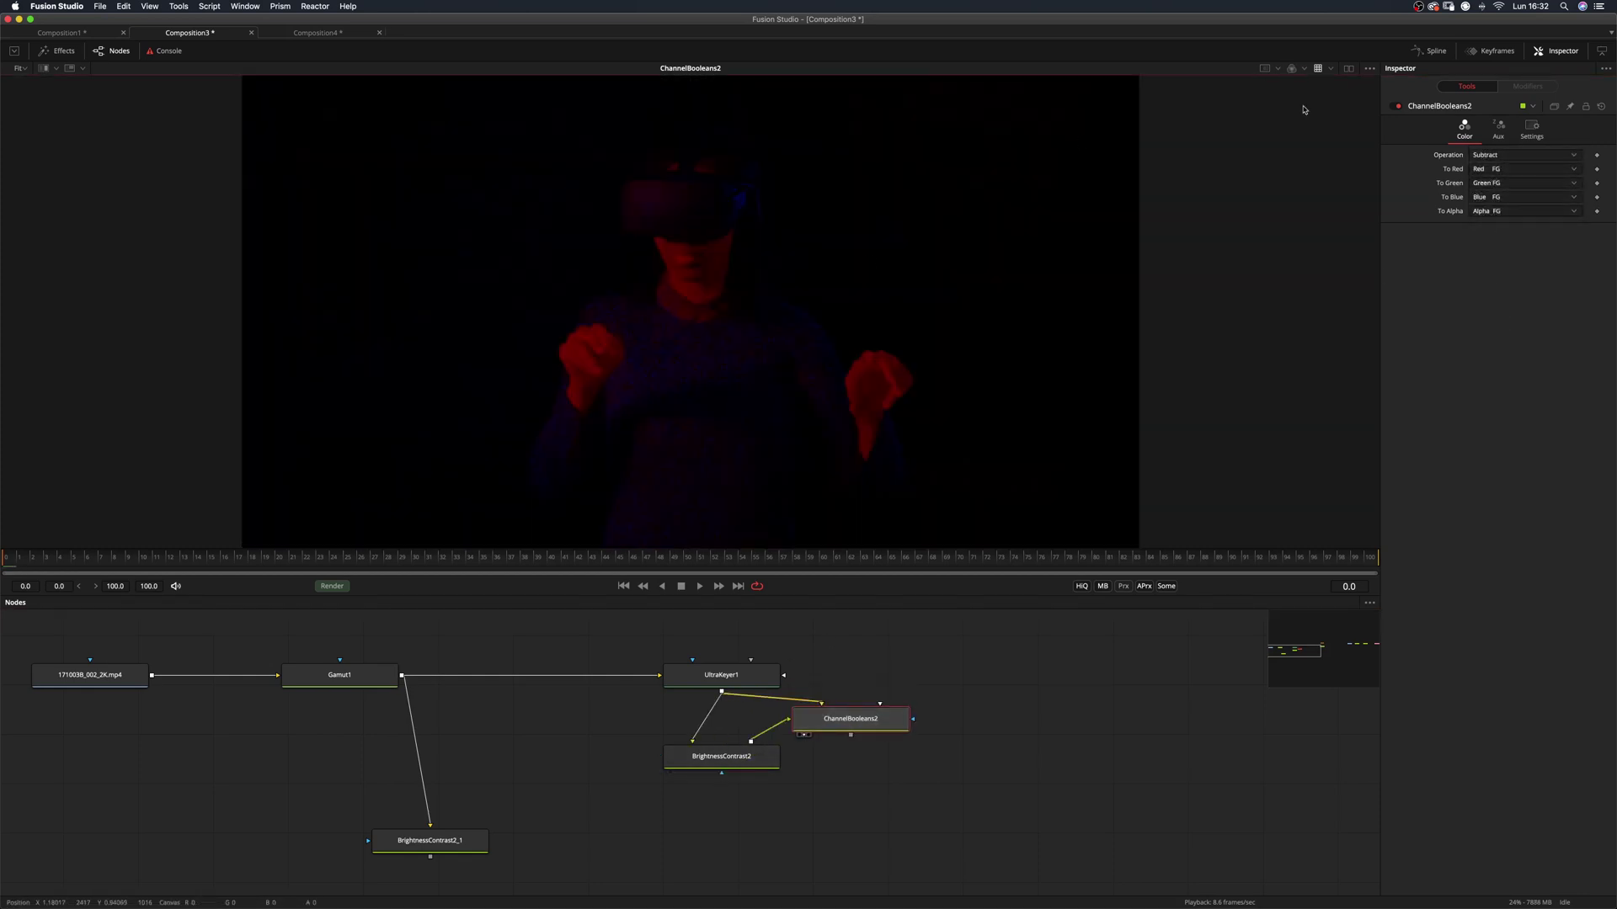
left_click(1290, 69)
left_click_drag(726, 758, 643, 756)
left_click_drag(842, 720, 788, 756)
Add a Channel Booleans node combining BrightnessContrast2_1 with ChannelBooleans2 and set its operation to Add
left_click(446, 837)
key("shift+space")
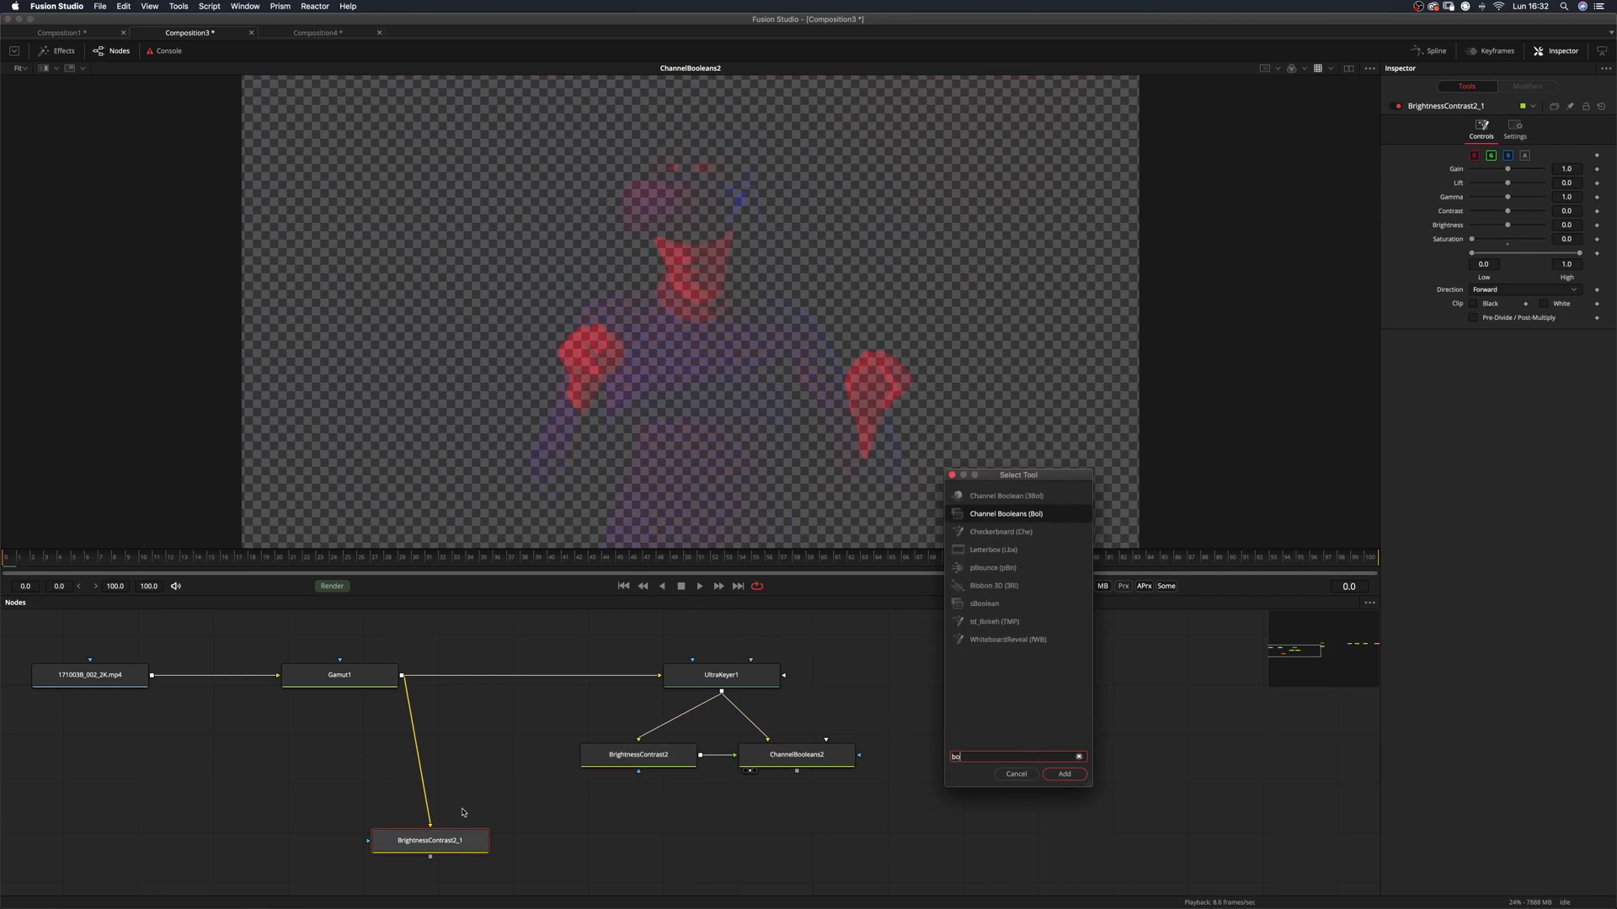
key("Return")
left_click_drag(467, 857, 791, 812)
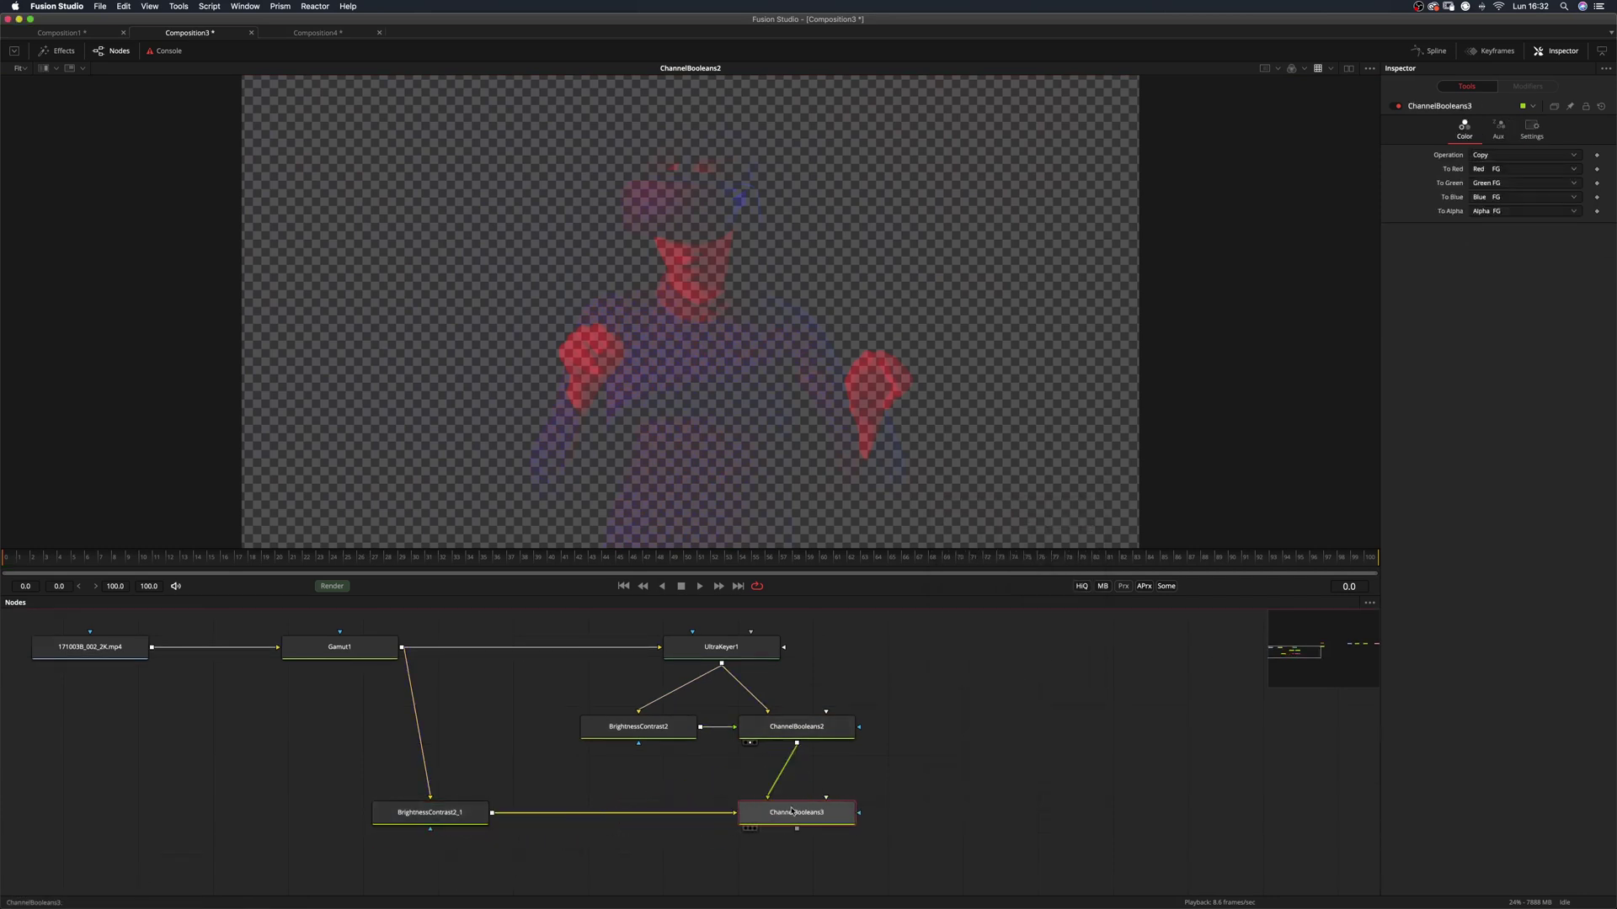
left_click(1503, 155)
left_click(1498, 168)
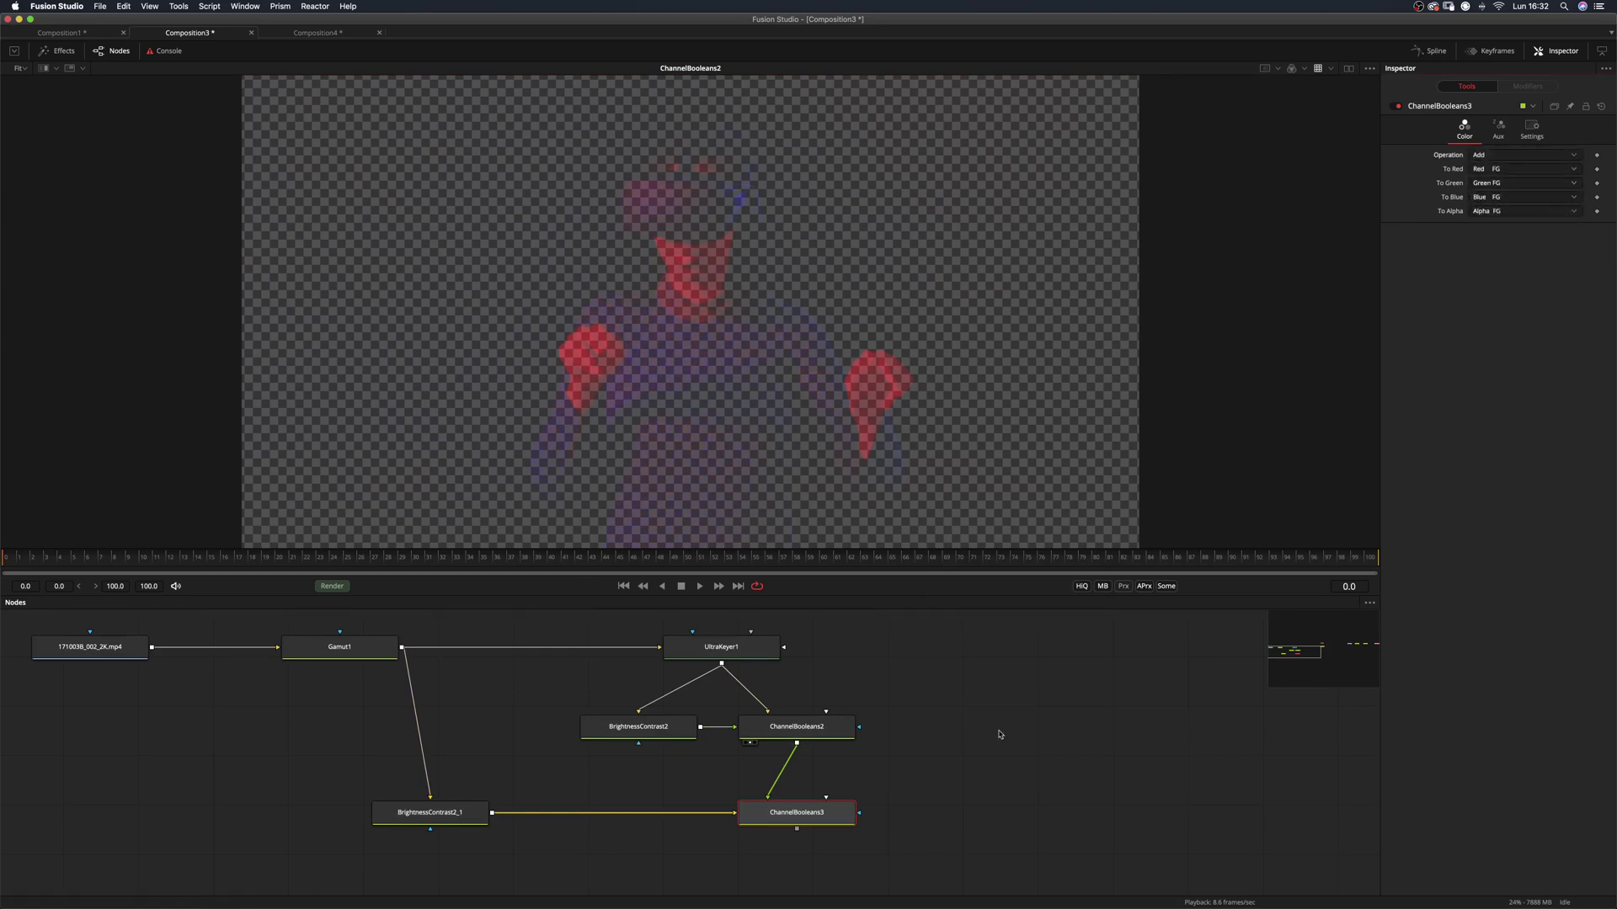
Compare the original Gamut1 footage with the despilled ChannelBooleans3 result in a close-up view
key("1")
left_click_drag(472, 712, 557, 754)
left_click_drag(381, 683, 565, 465)
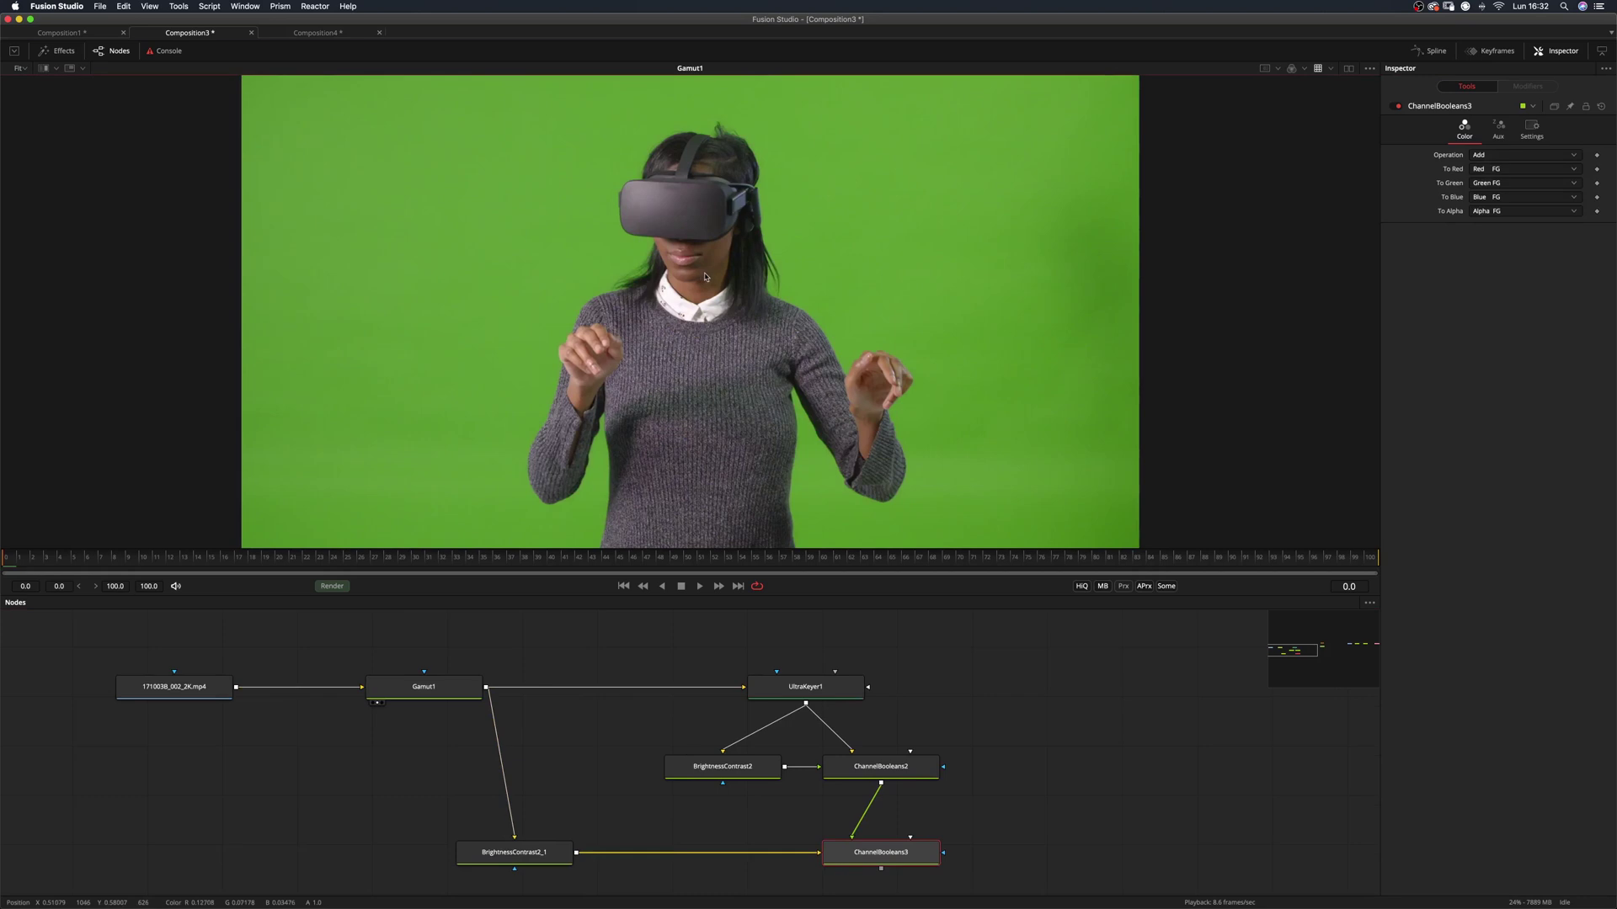
scroll(698, 273, "up", 3)
left_click_drag(853, 852, 777, 352)
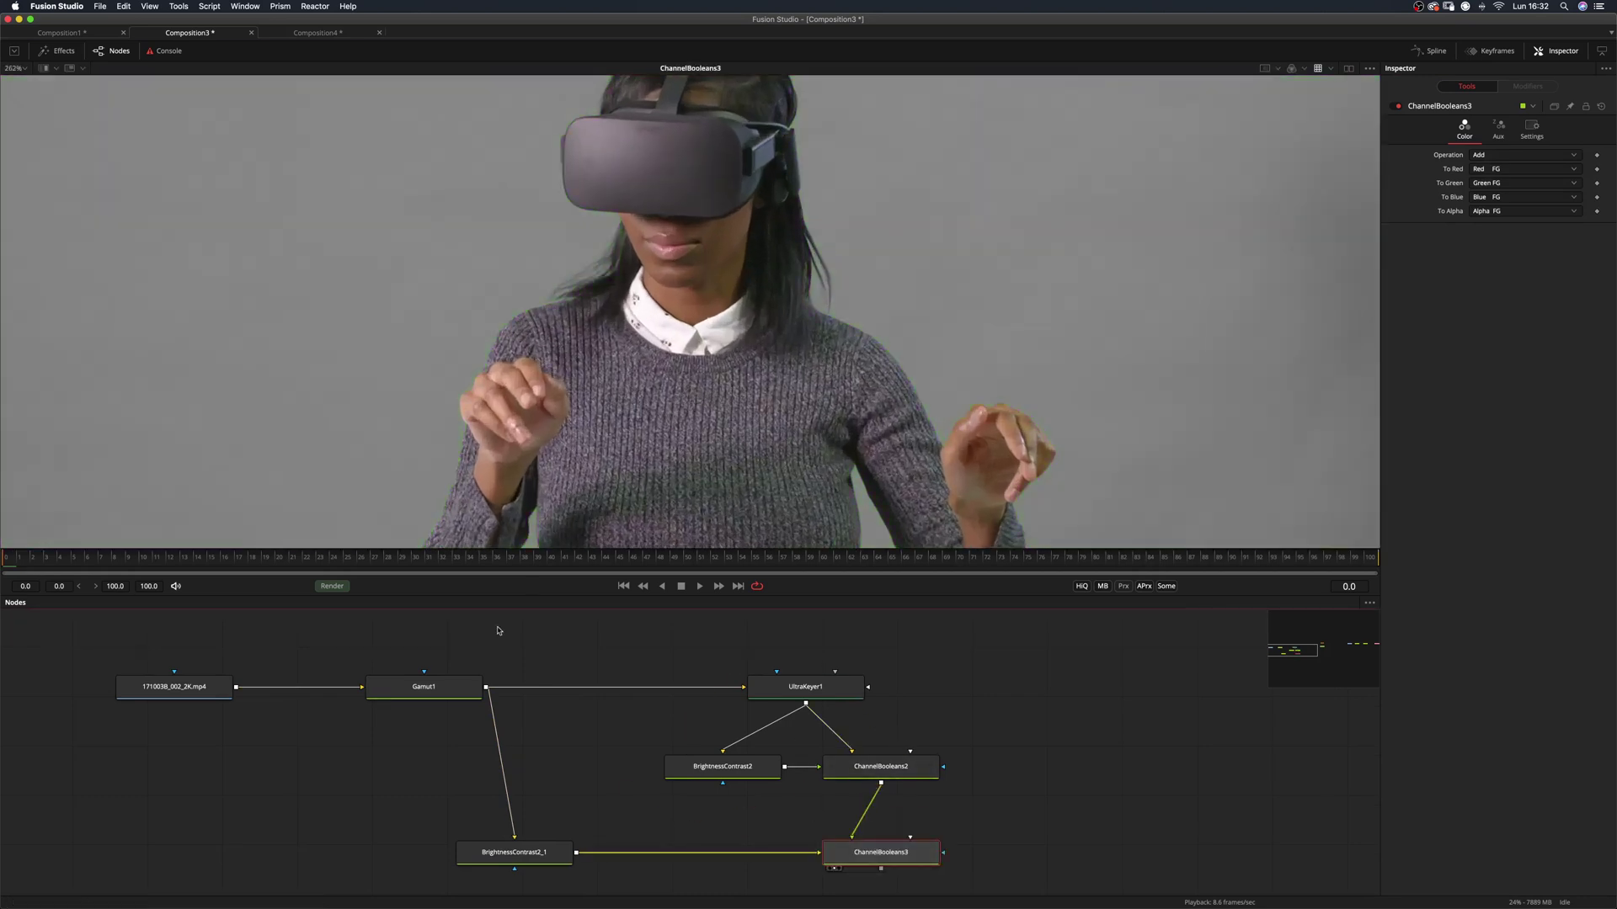
left_click_drag(444, 688, 549, 493)
key("1")
scroll(708, 359, "down", 3)
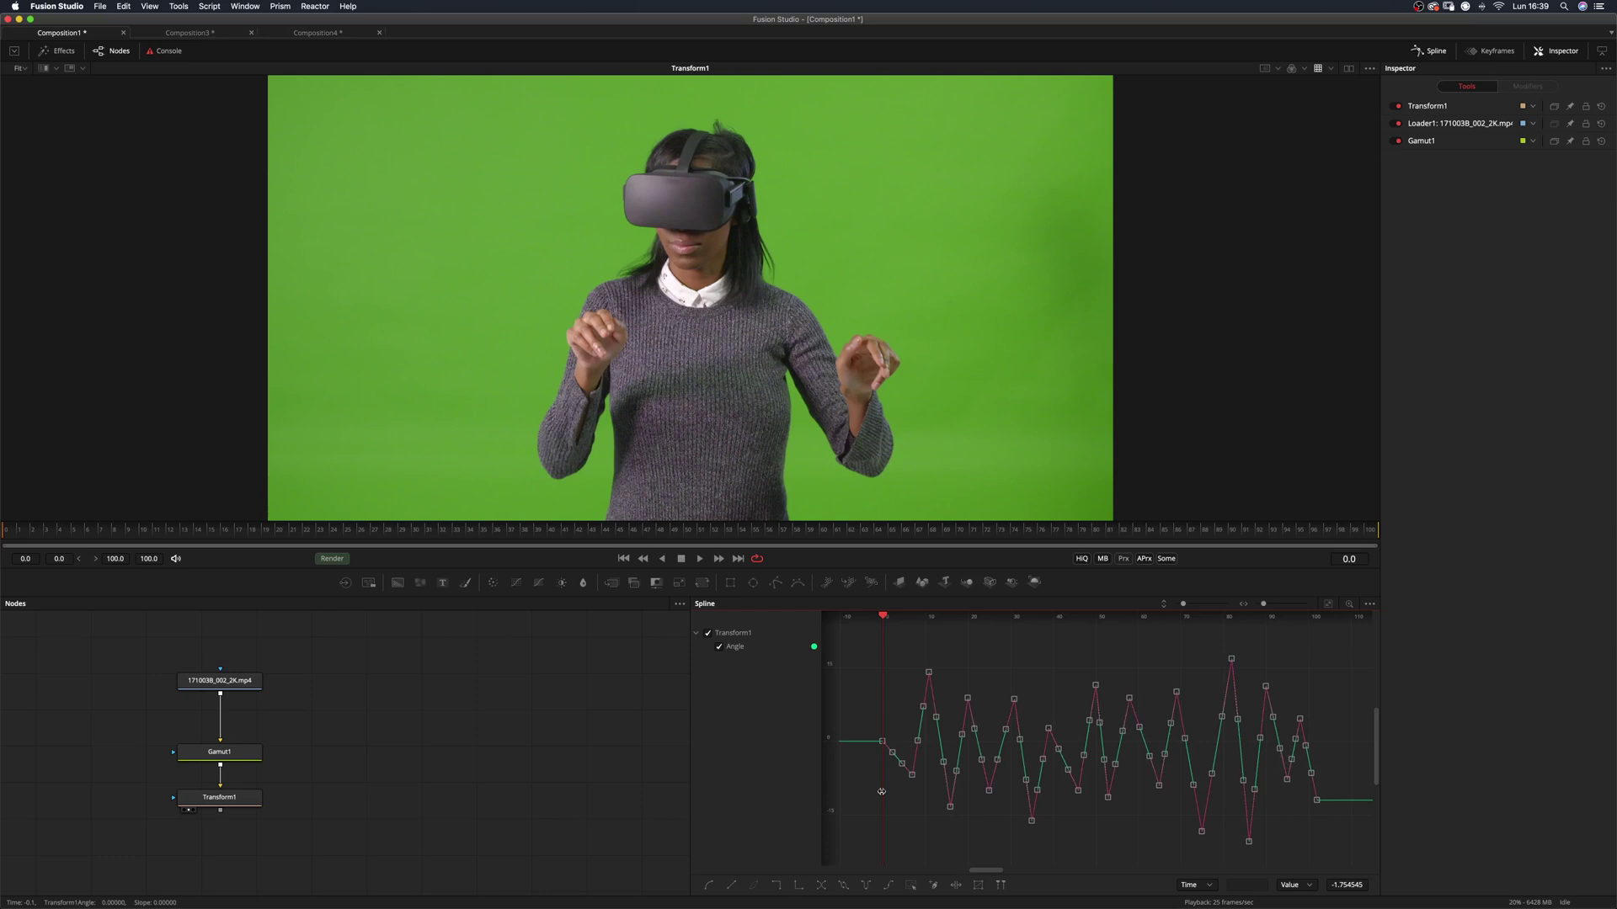
Try Smooth, Flat, Step In, Step Out and Linear interpolation in turn on the Transform1 Angle keyframes
key("s")
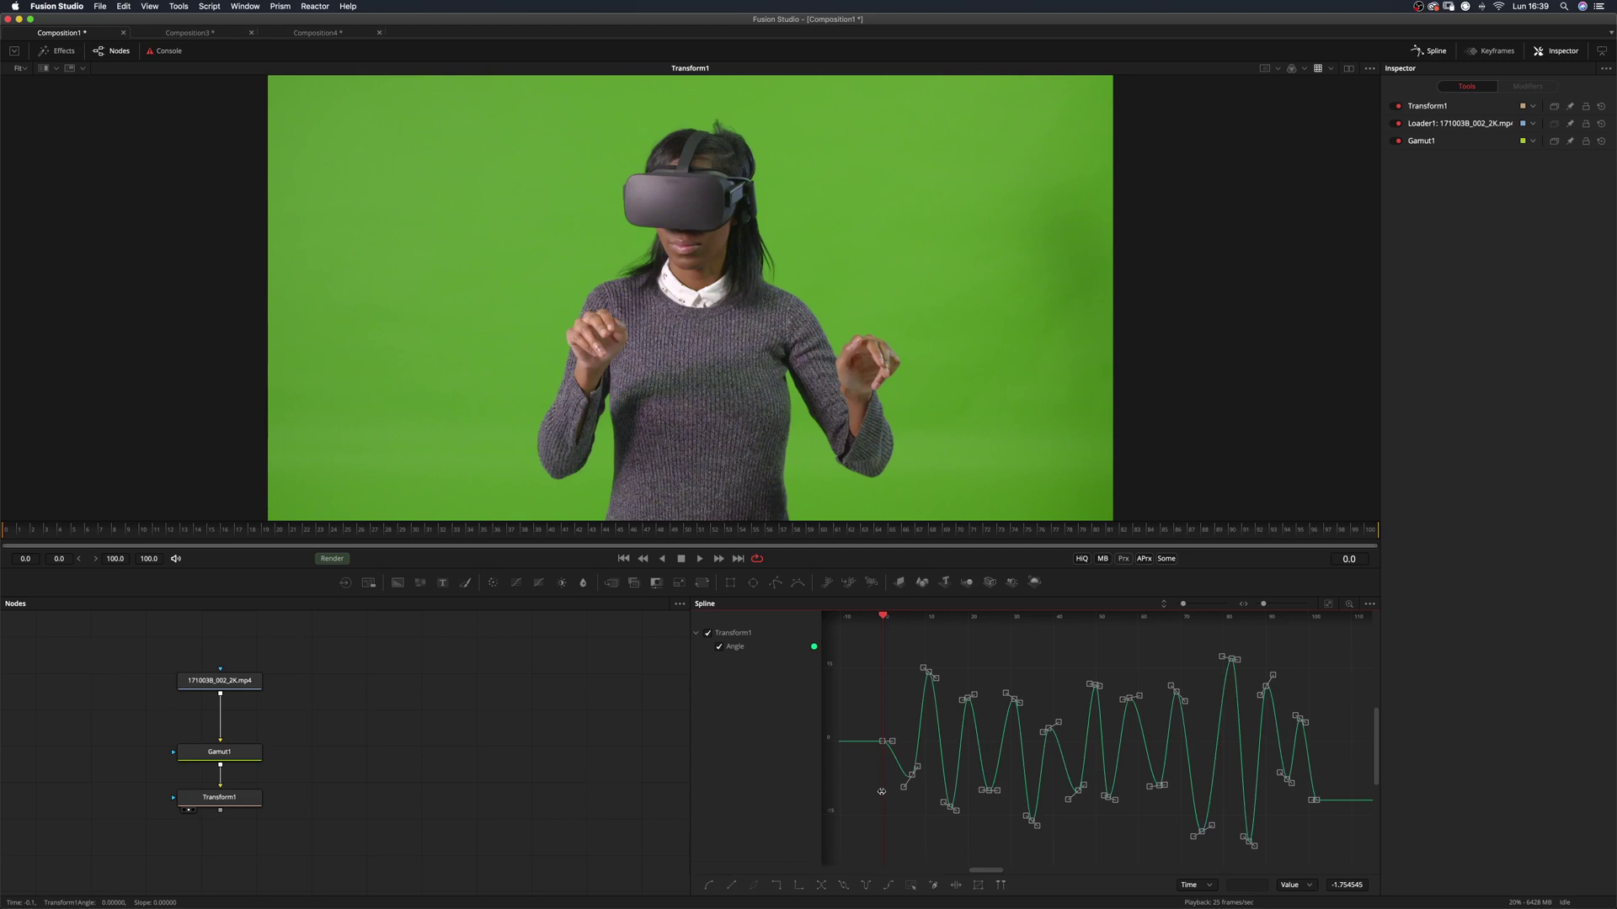
key("f")
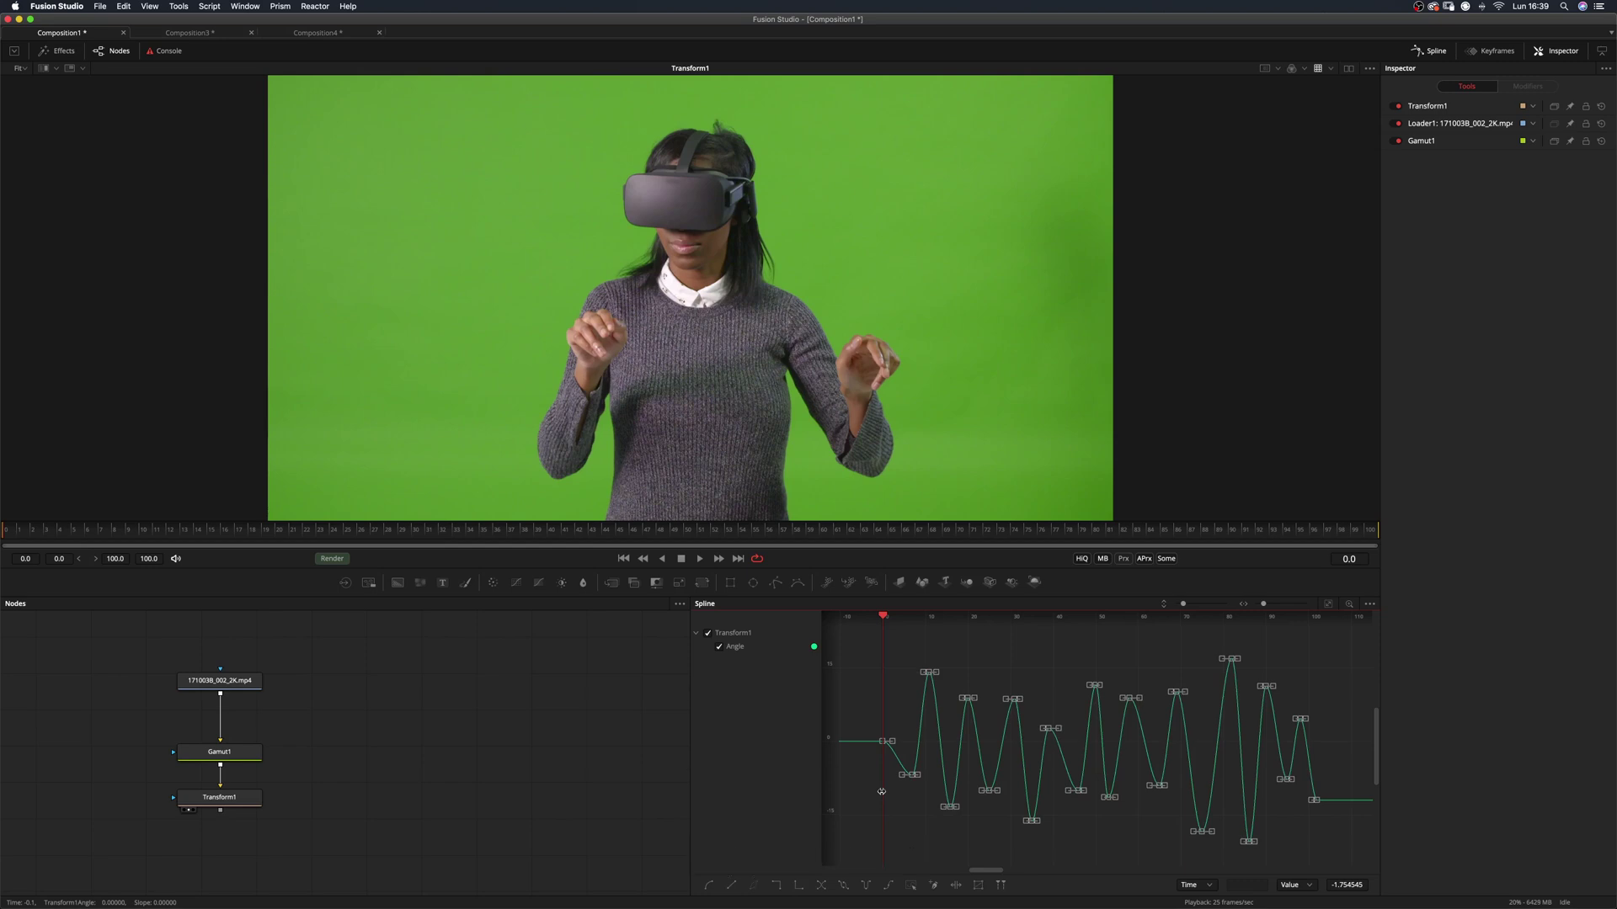
key("i")
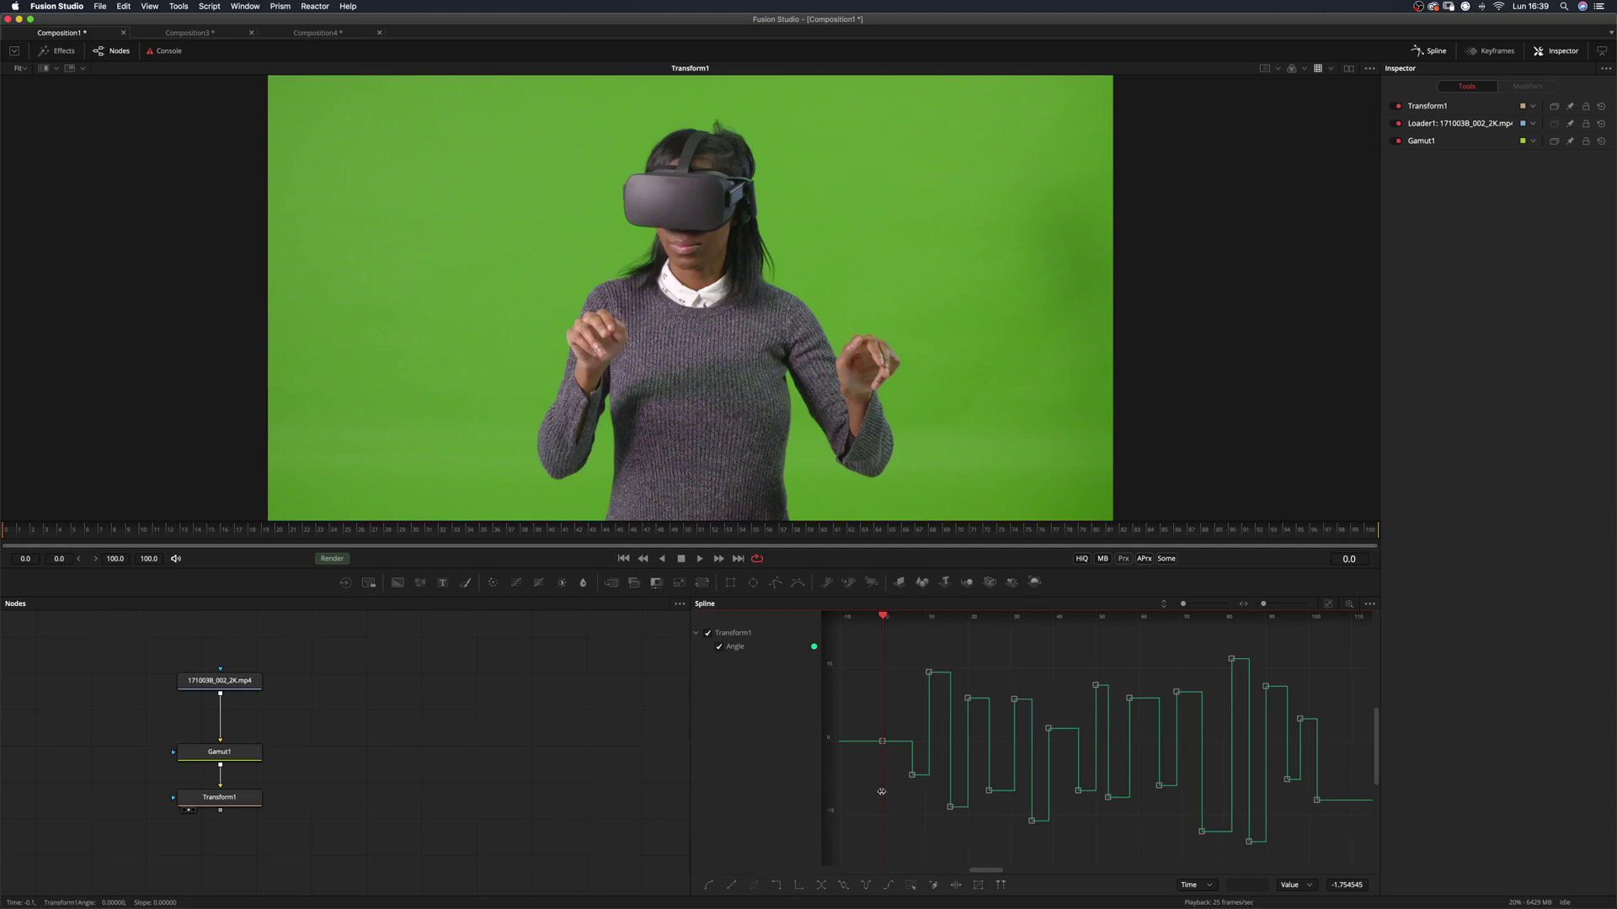
key("o")
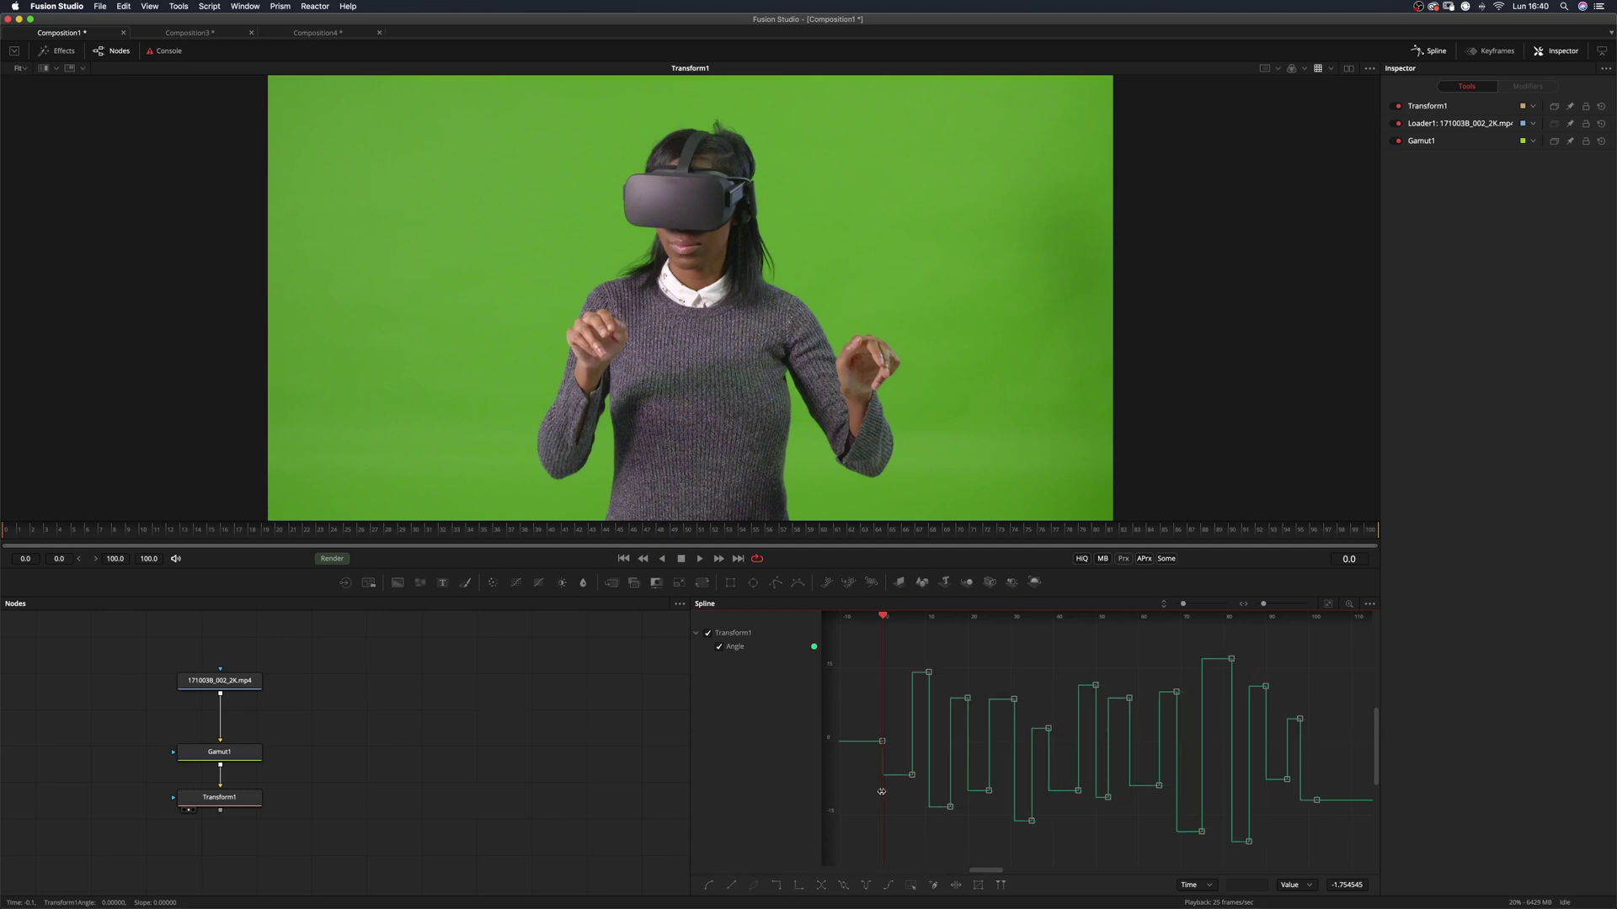
key("shift+l")
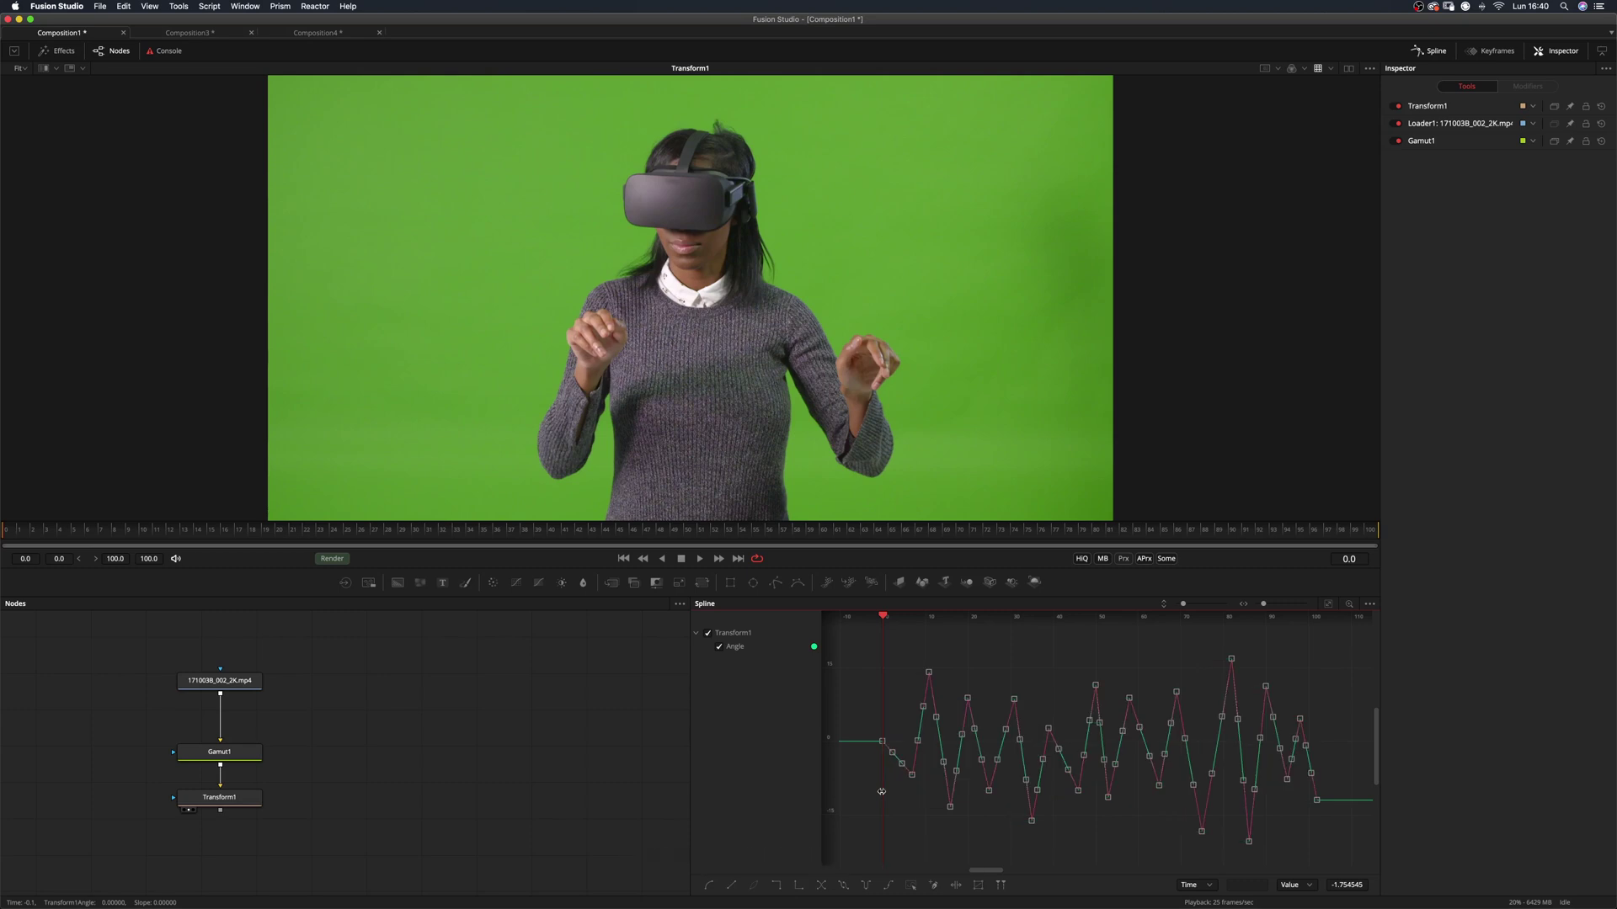
Apply In-out Cubic easing with In 0.6581 and Out 0.4129 to the Angle keyframes and play the animation
right_click(1281, 664)
mouse_move(1362, 468)
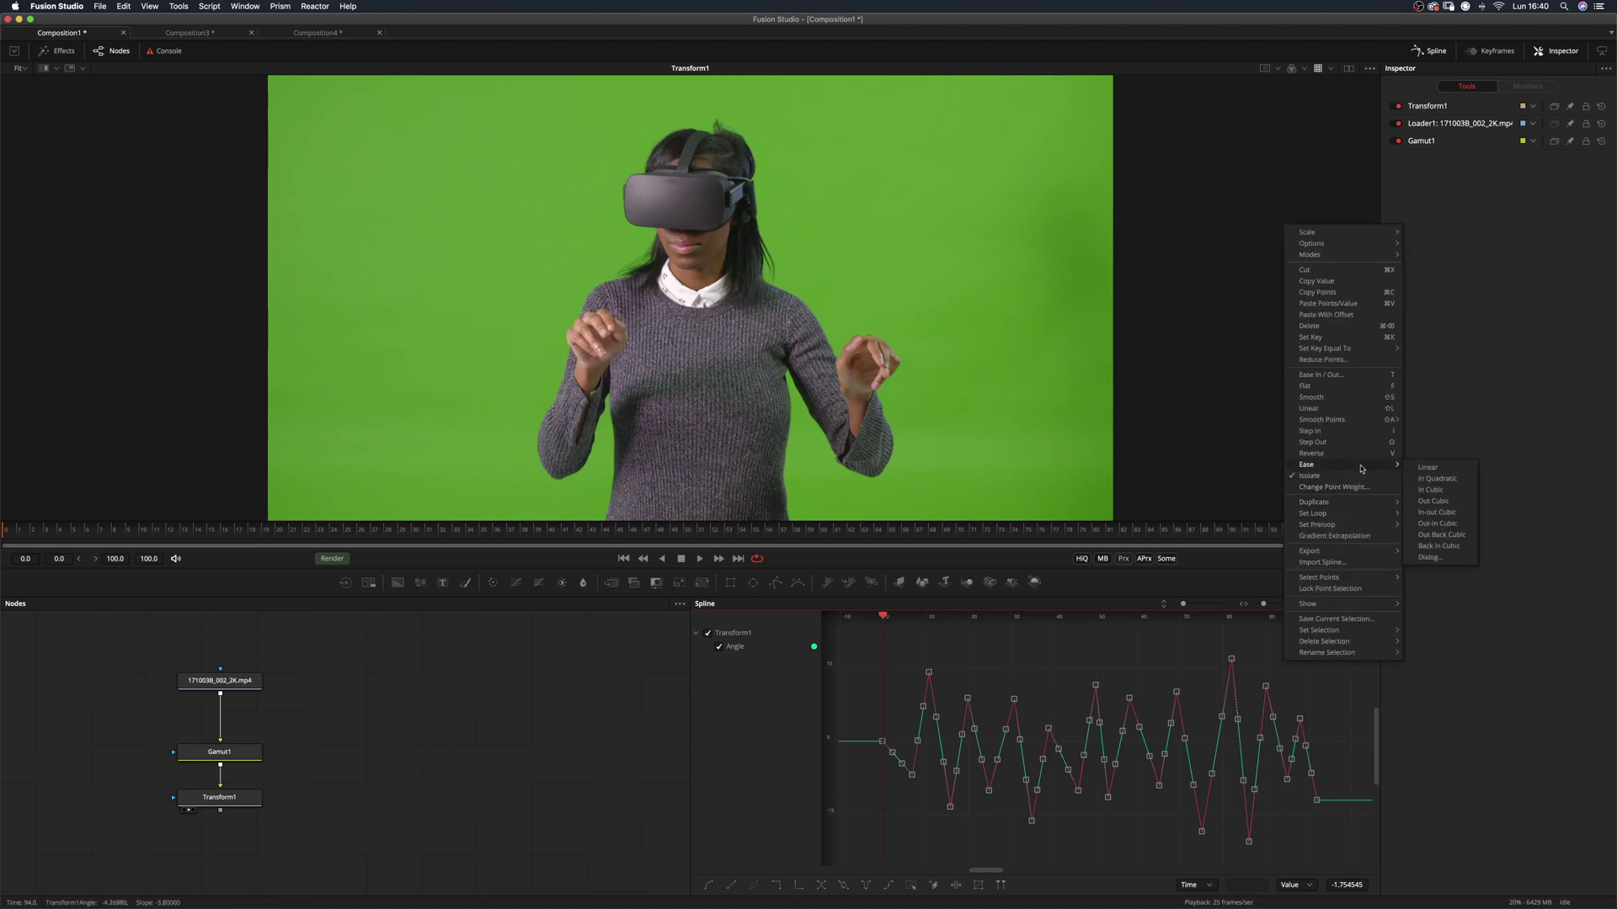
left_click(1429, 557)
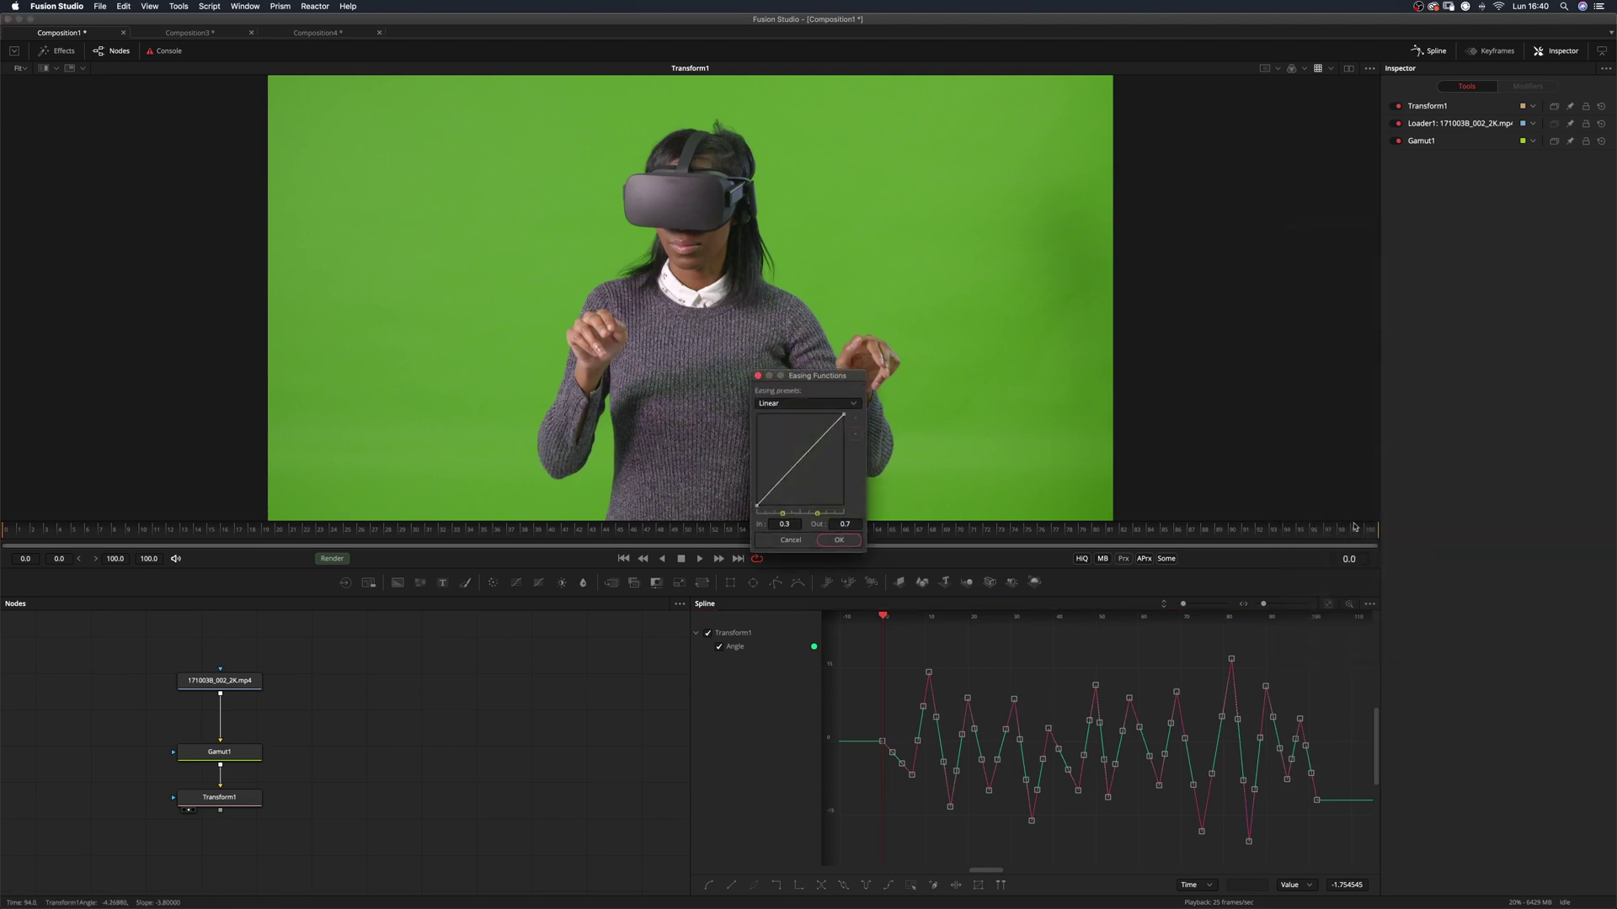
left_click(853, 403)
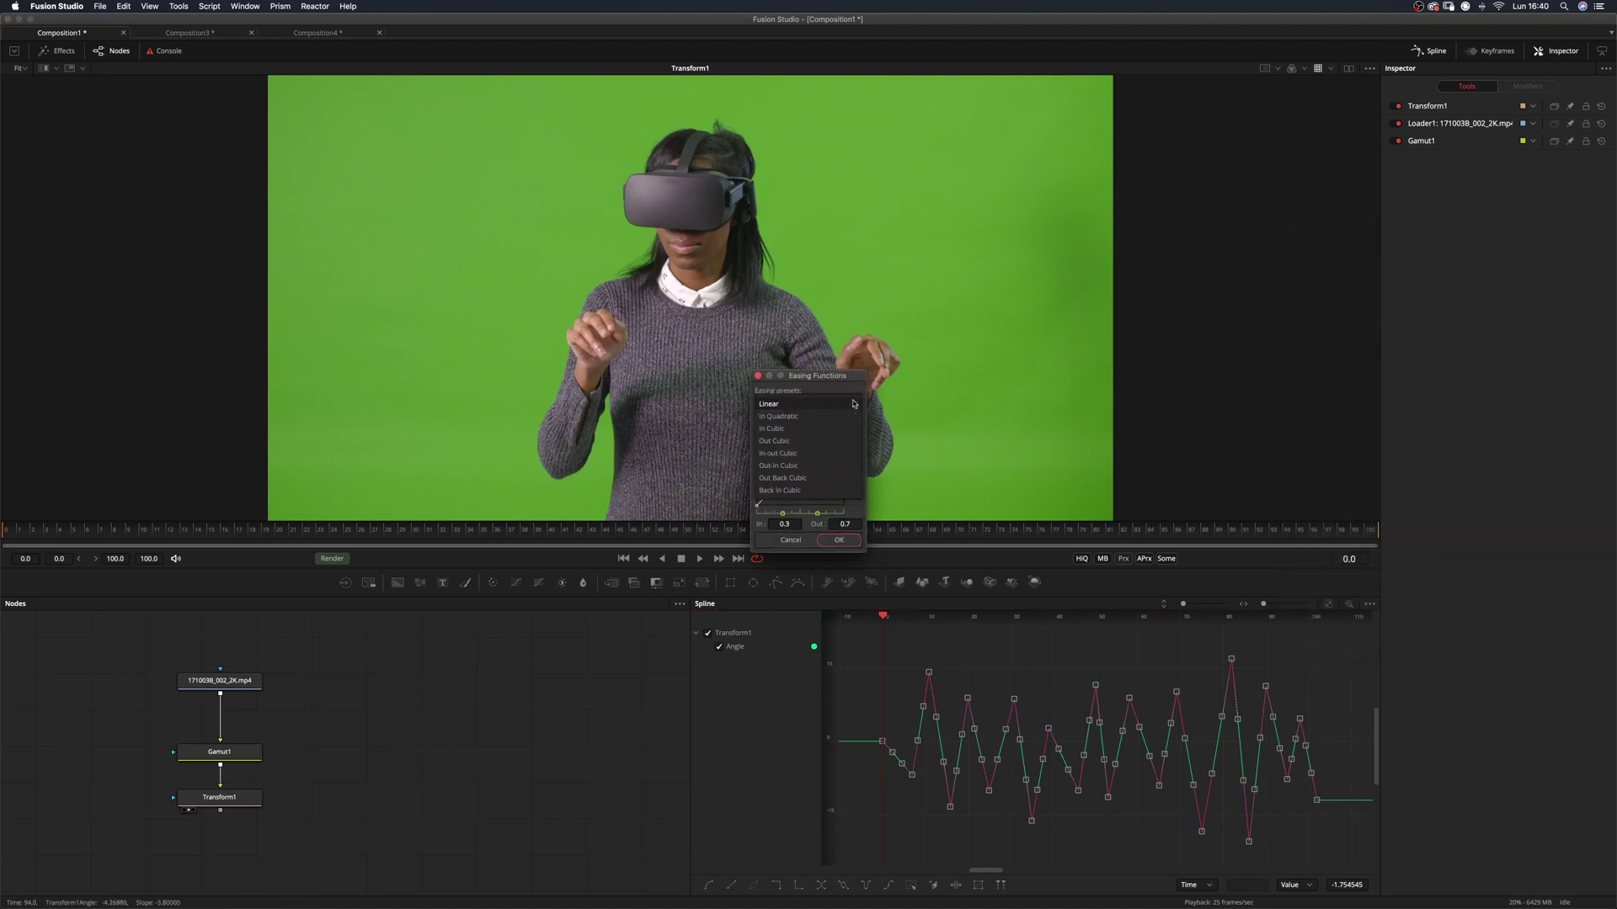
left_click(840, 454)
left_click_drag(785, 514, 812, 516)
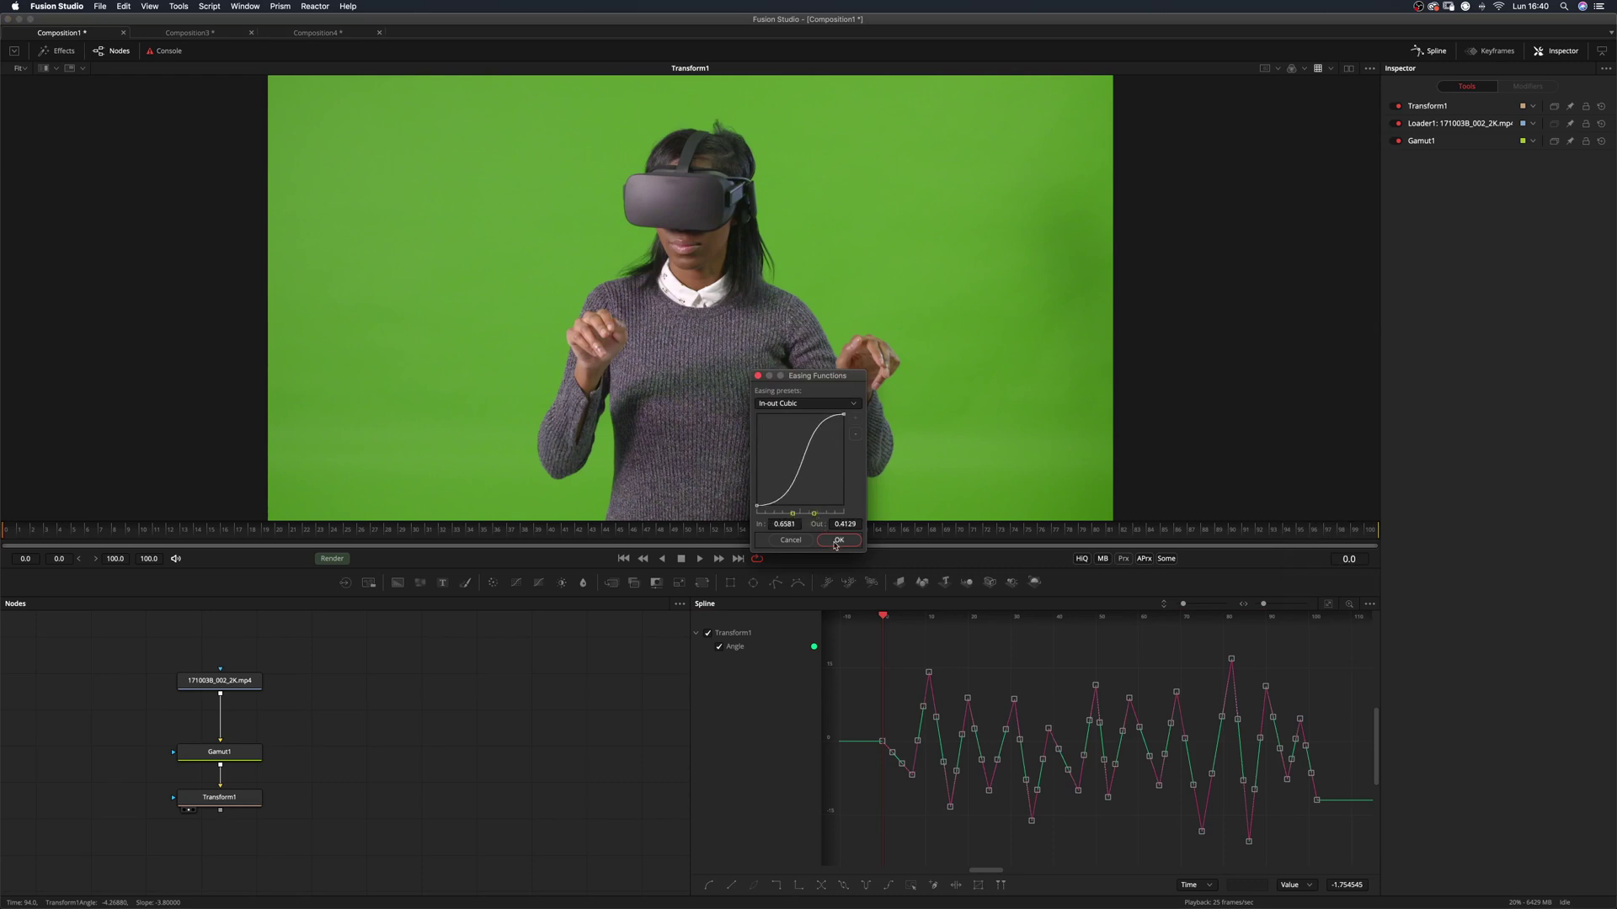
left_click(838, 541)
key("space")
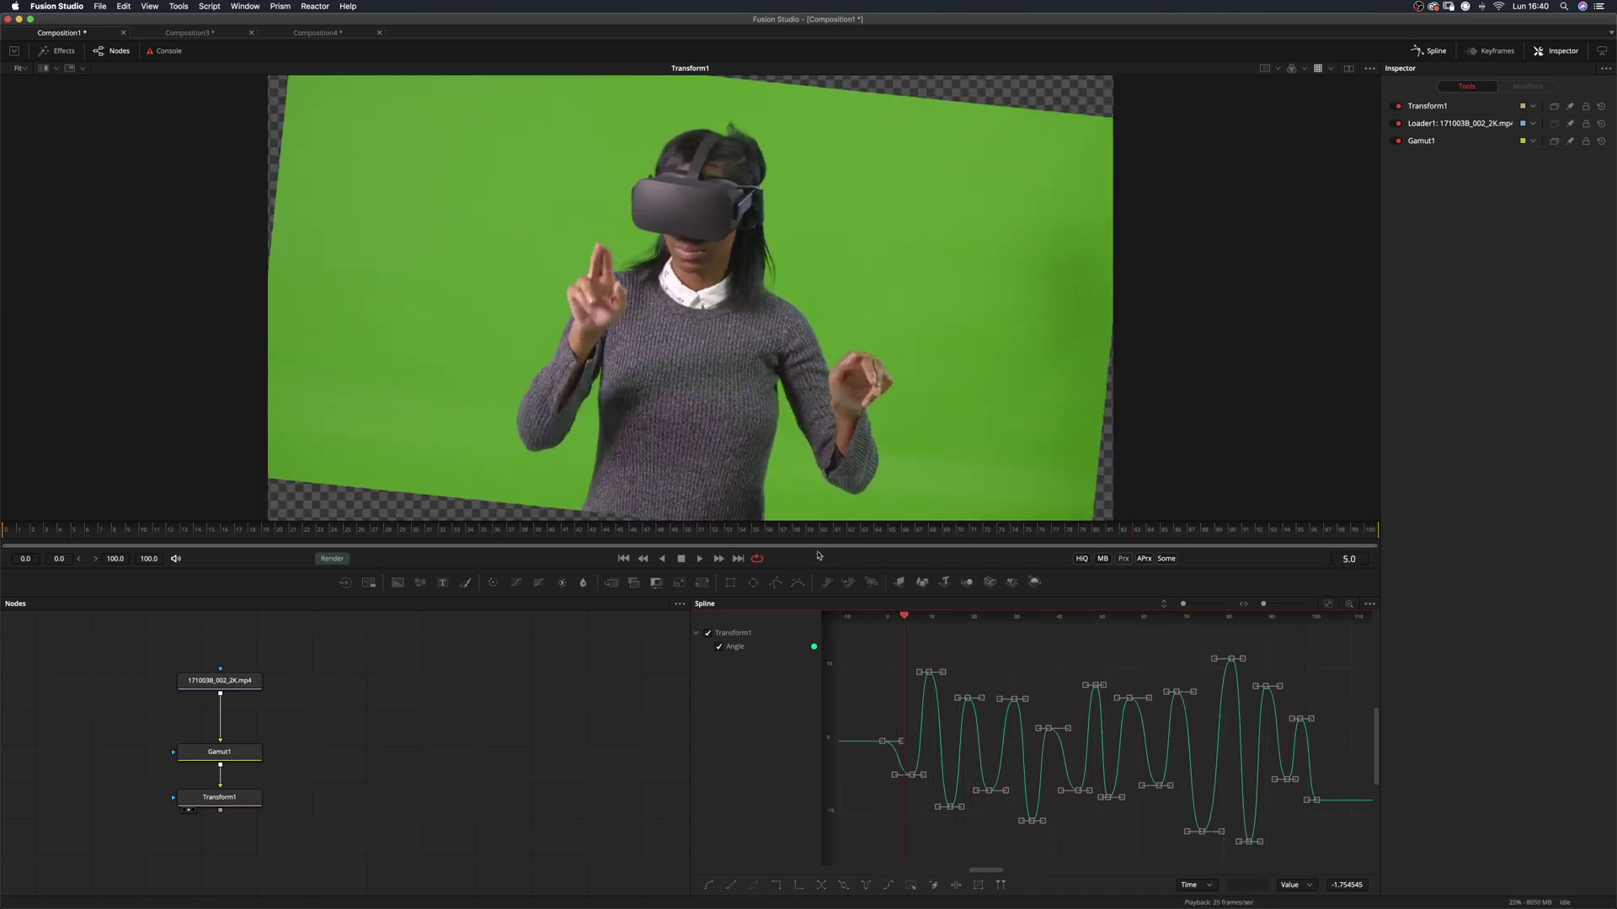
Show the Ease In/Out controls for the Angle spline and adjust its values, first separately and with the two locked together
key("t")
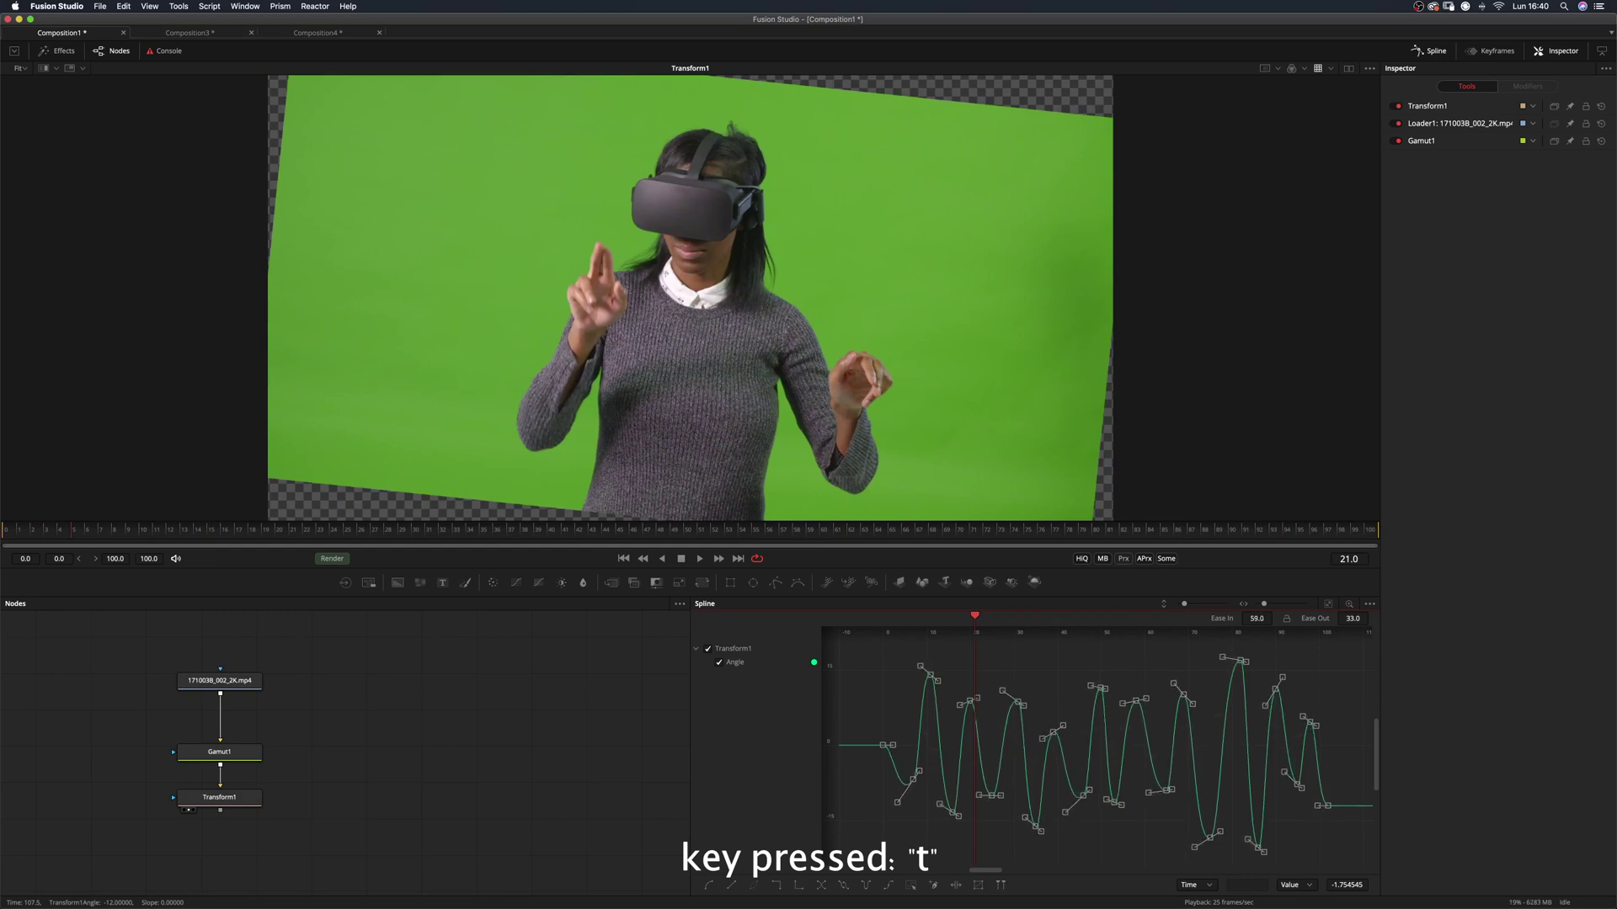
left_click_drag(1255, 618, 1245, 618)
left_click_drag(1352, 618, 1365, 618)
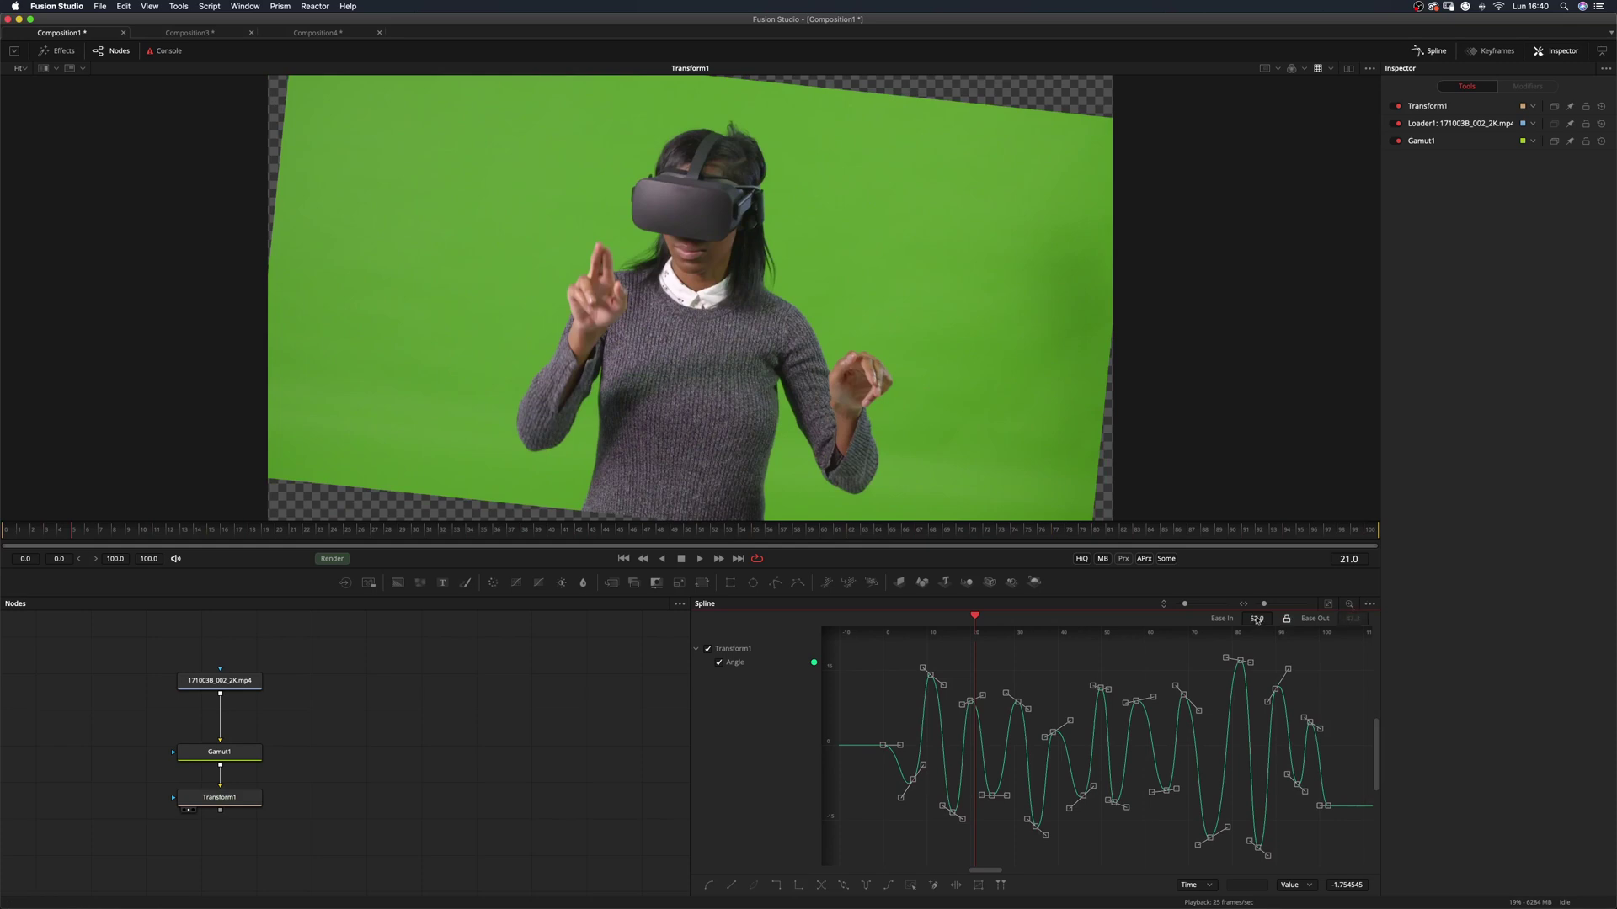
left_click_drag(1256, 621, 1280, 620)
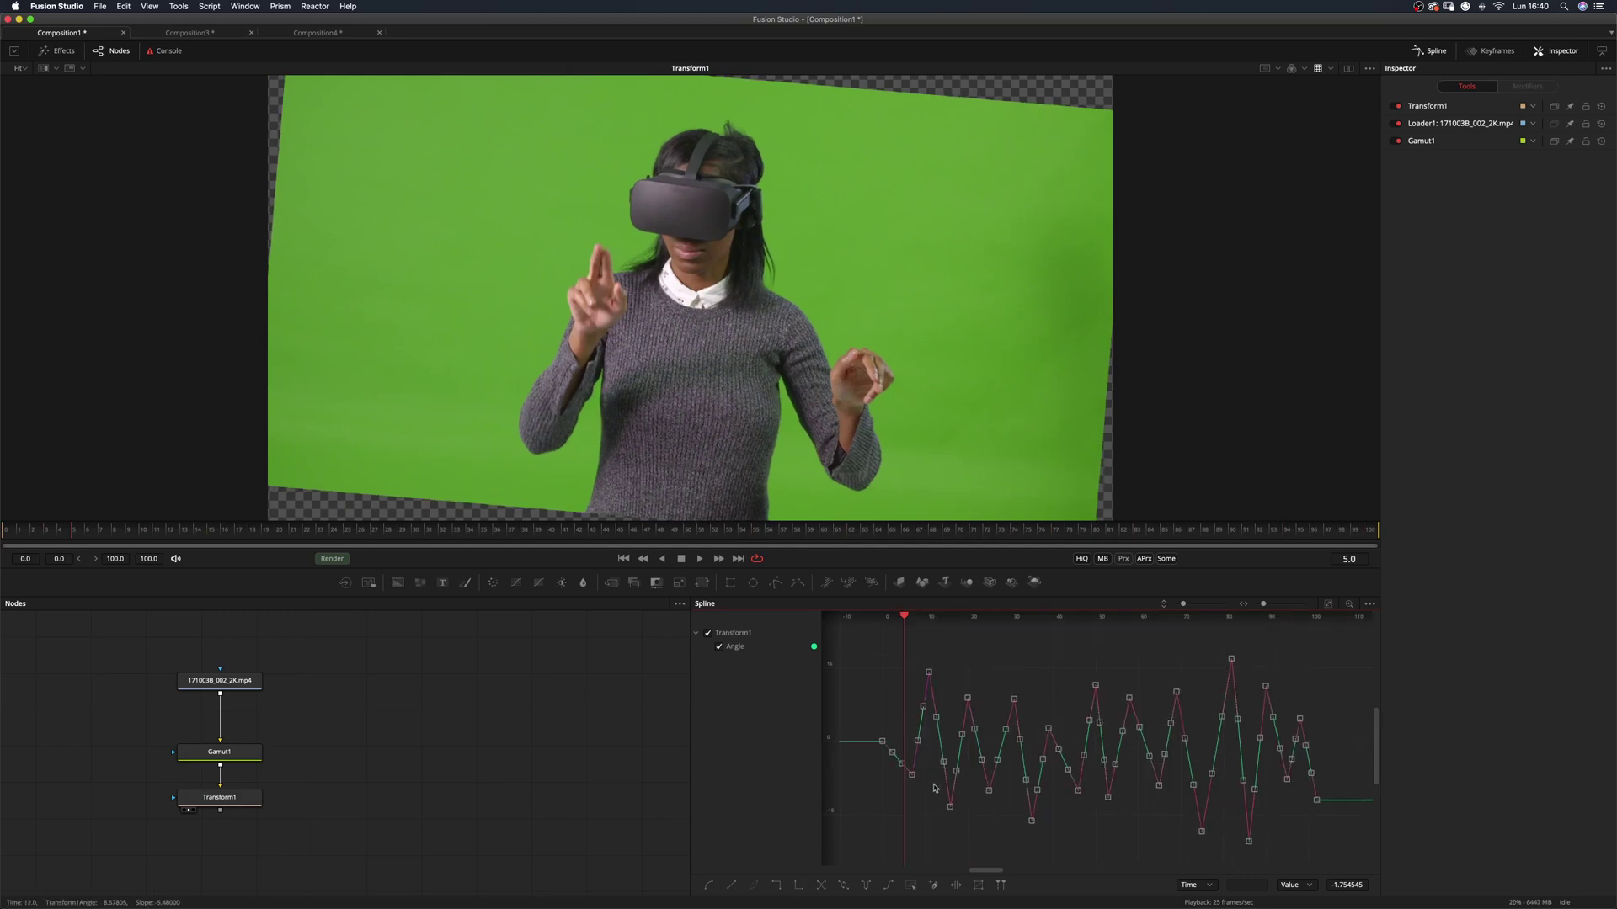
Smooth all the linear keyframes of the Transform1 Angle spline
key("s")
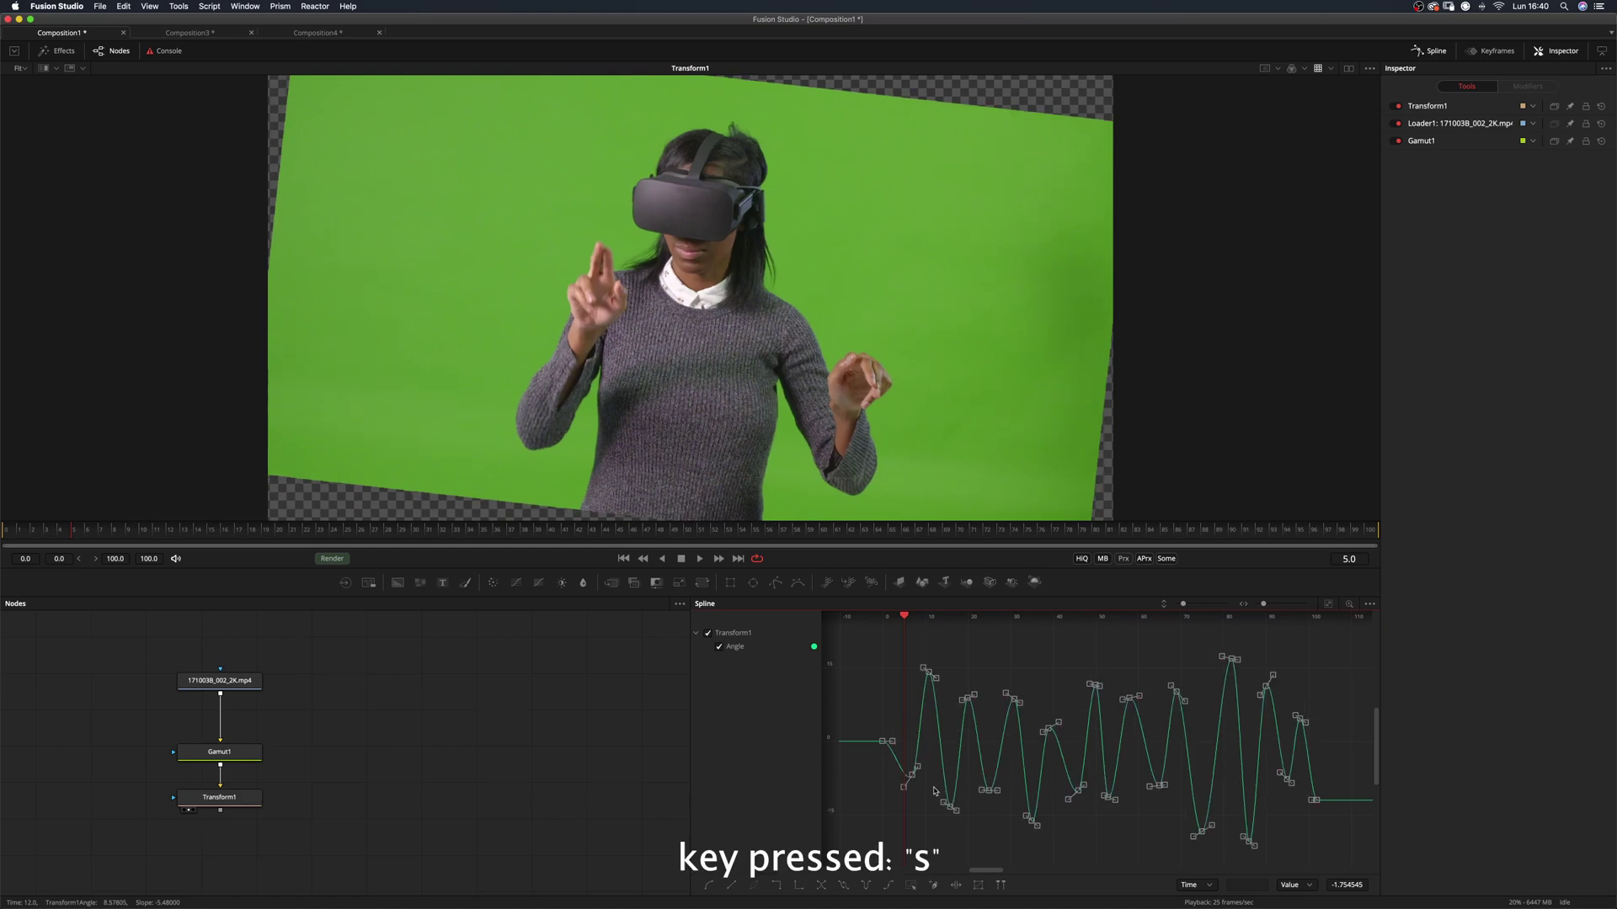
Average the values of the selected Transform1 Angle keyframes several times to soften the spline's peaks, and play the animation
key("shift+a")
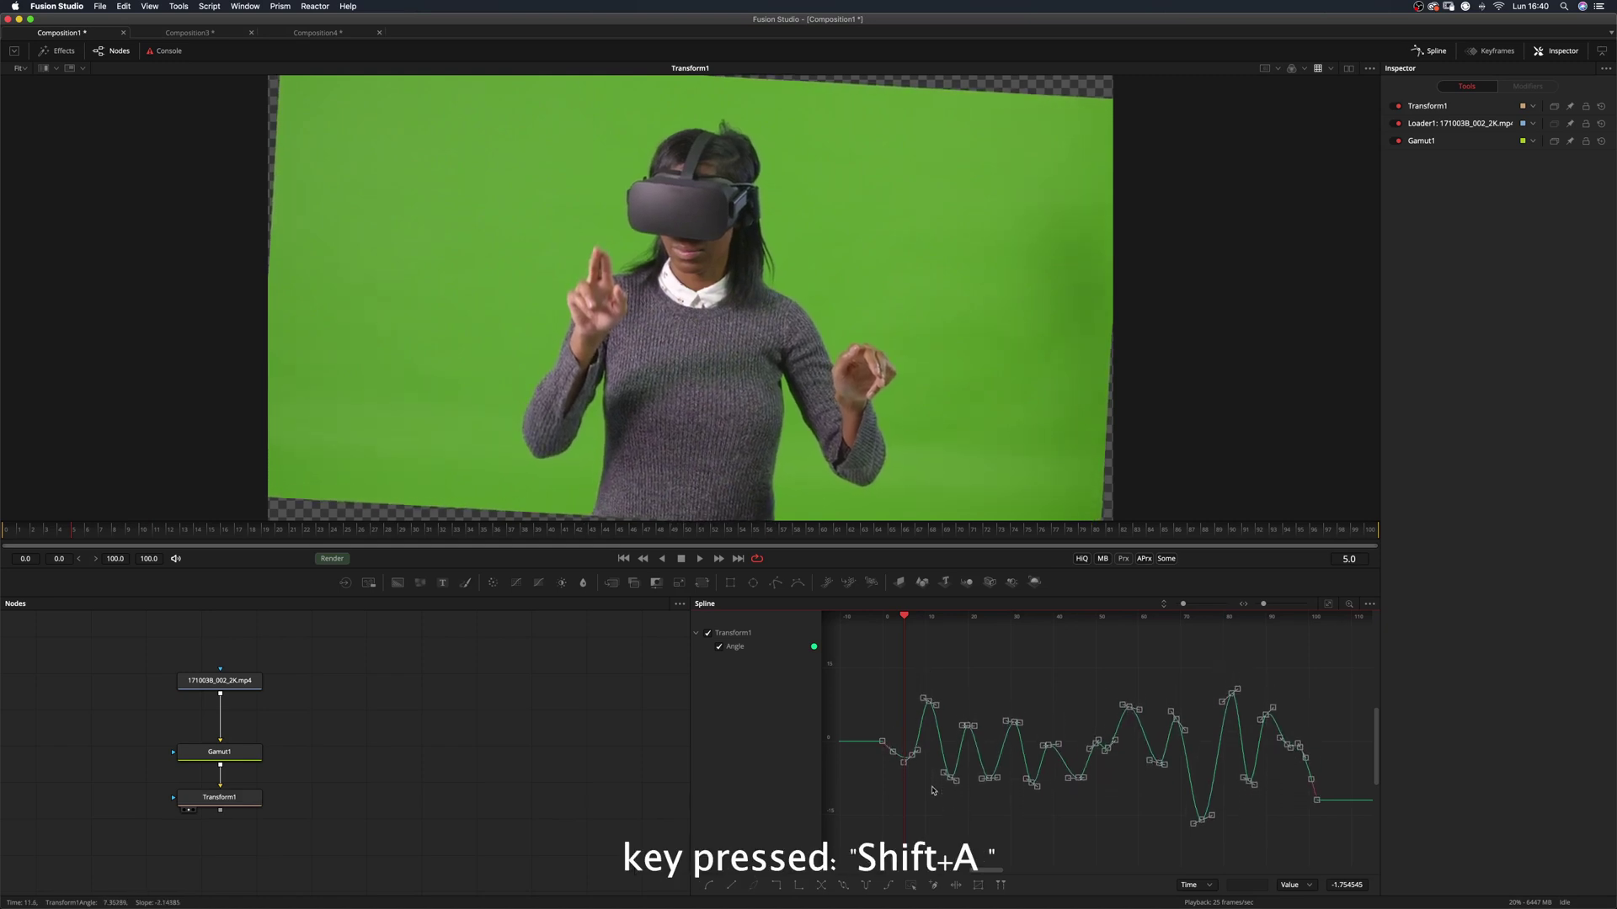
key("shift+a")
key("shift+a")
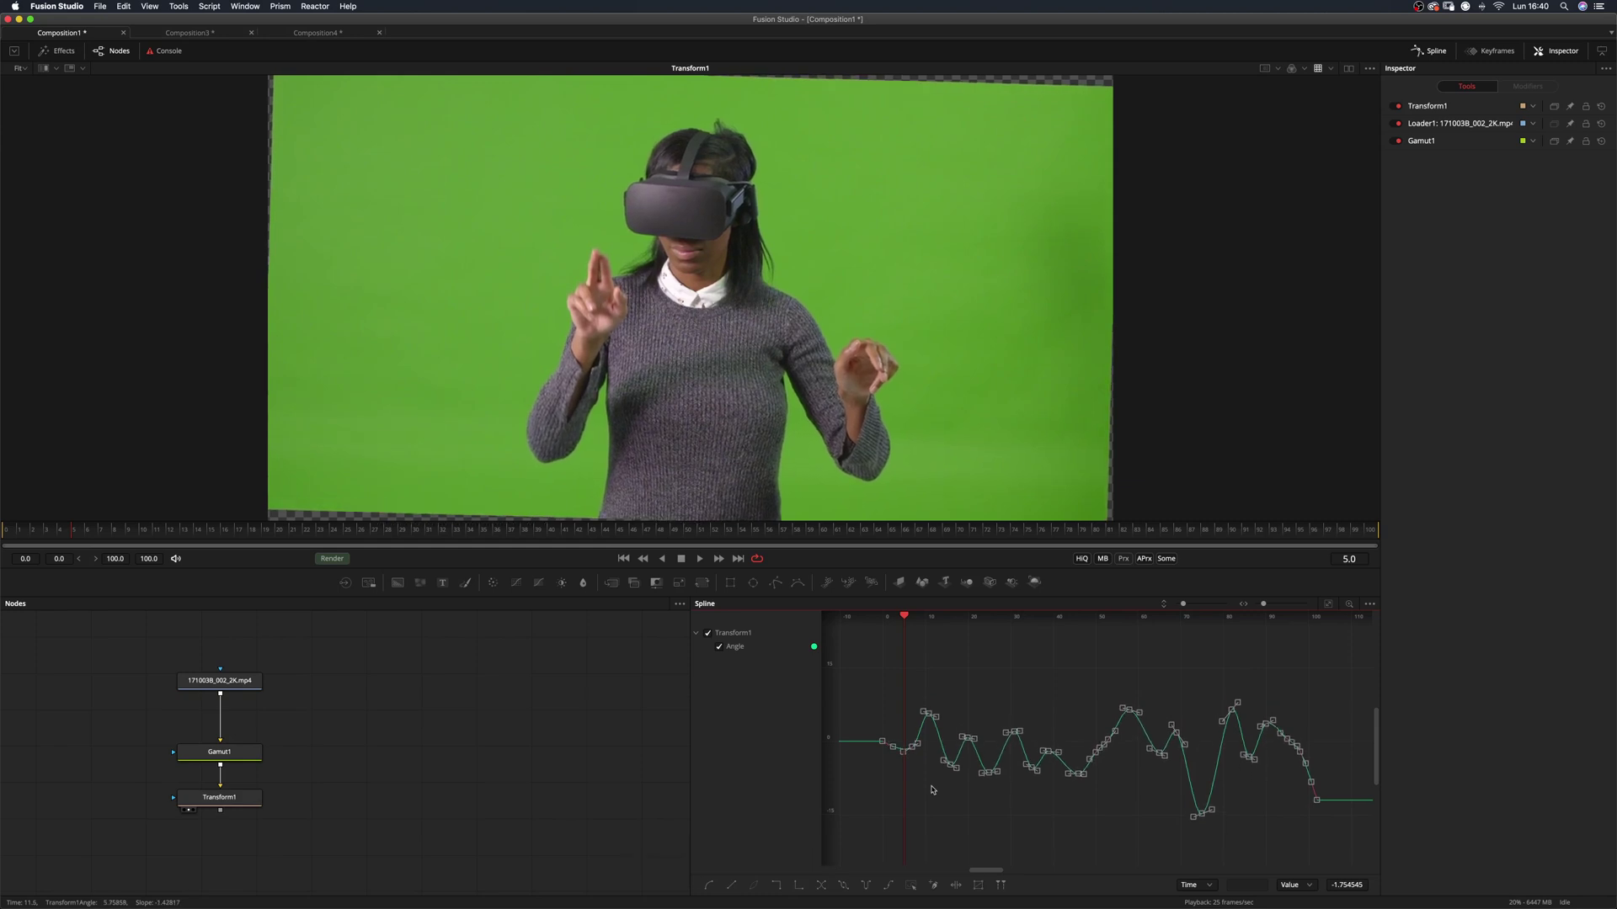
key("shift+a")
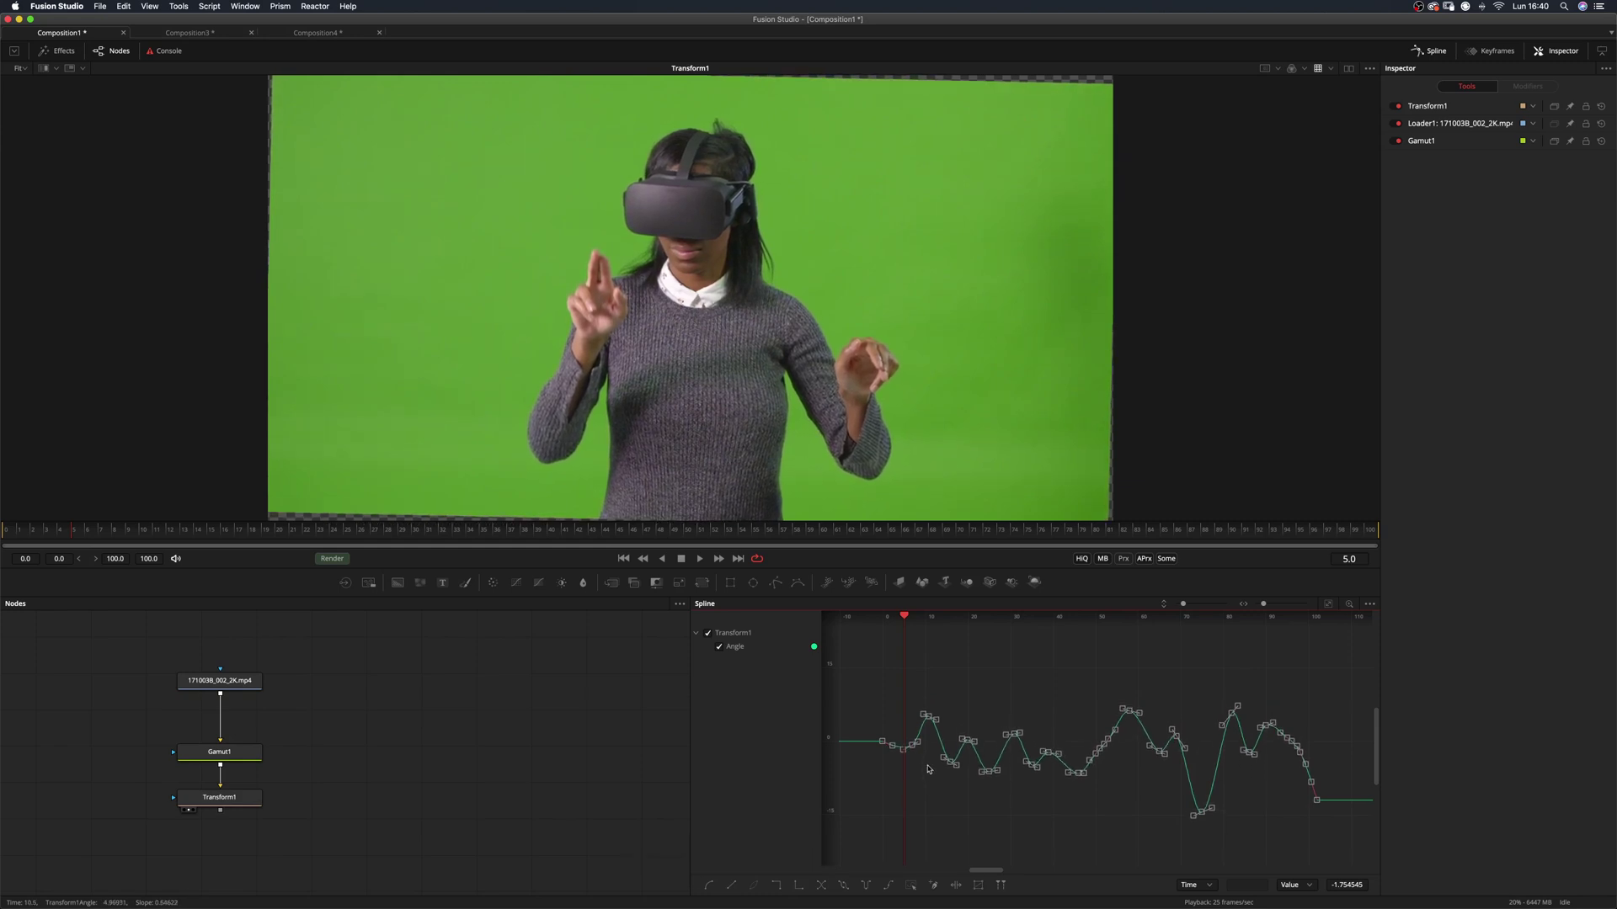
key("space")
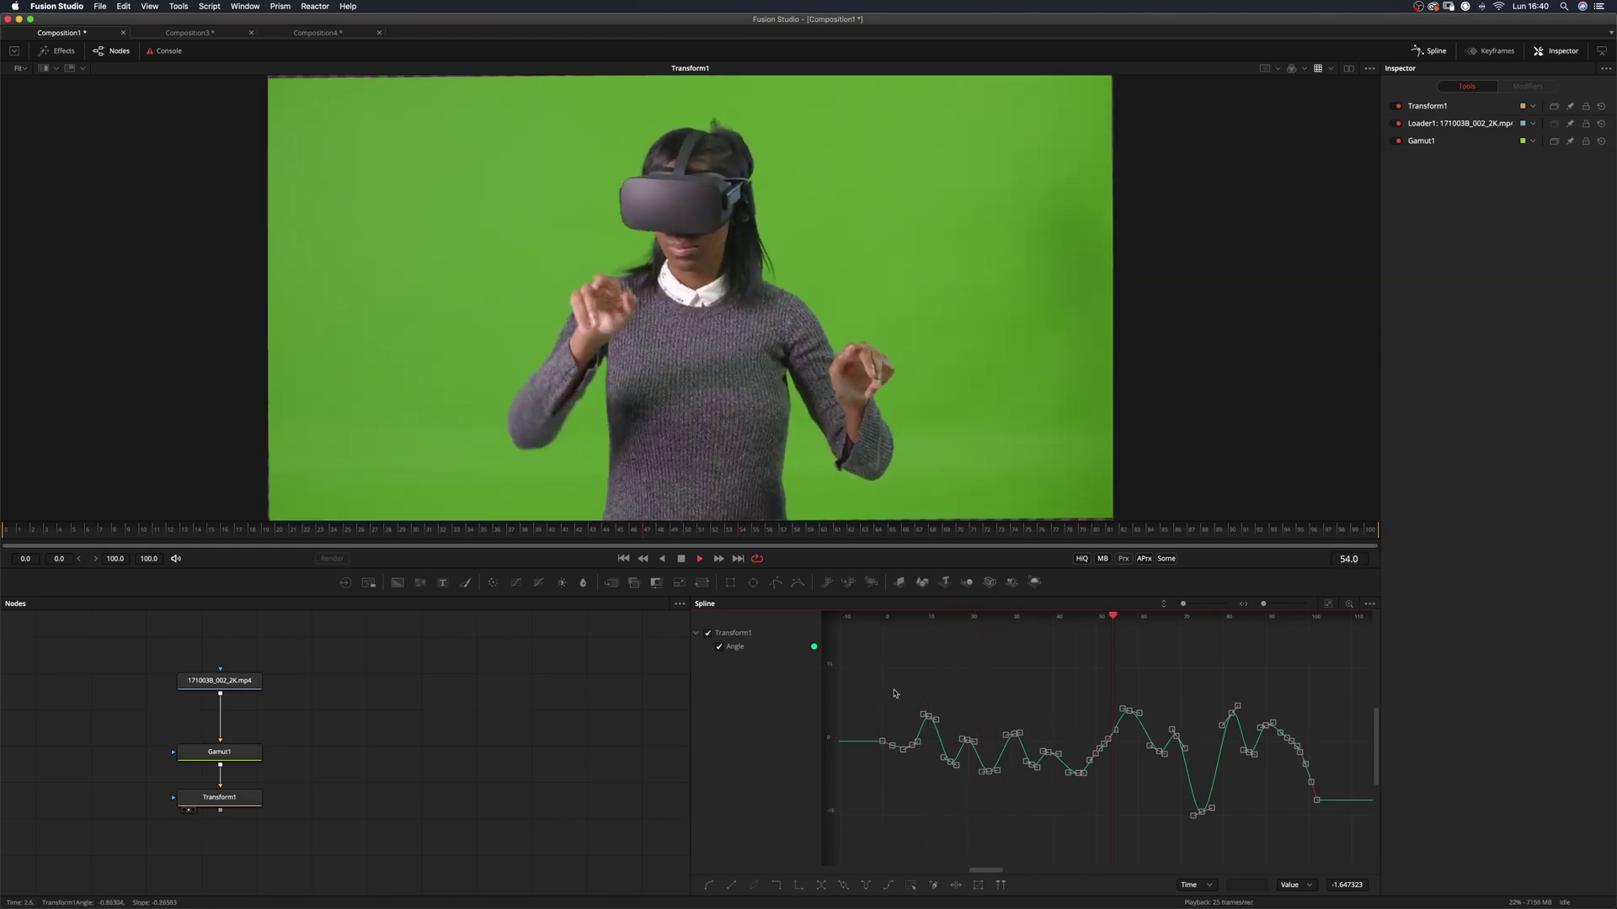
key("space")
Enclose all Angle keyframes in a shape box and distort the curve by pulling the box's upper-right corner down and slightly inward
left_click(898, 696)
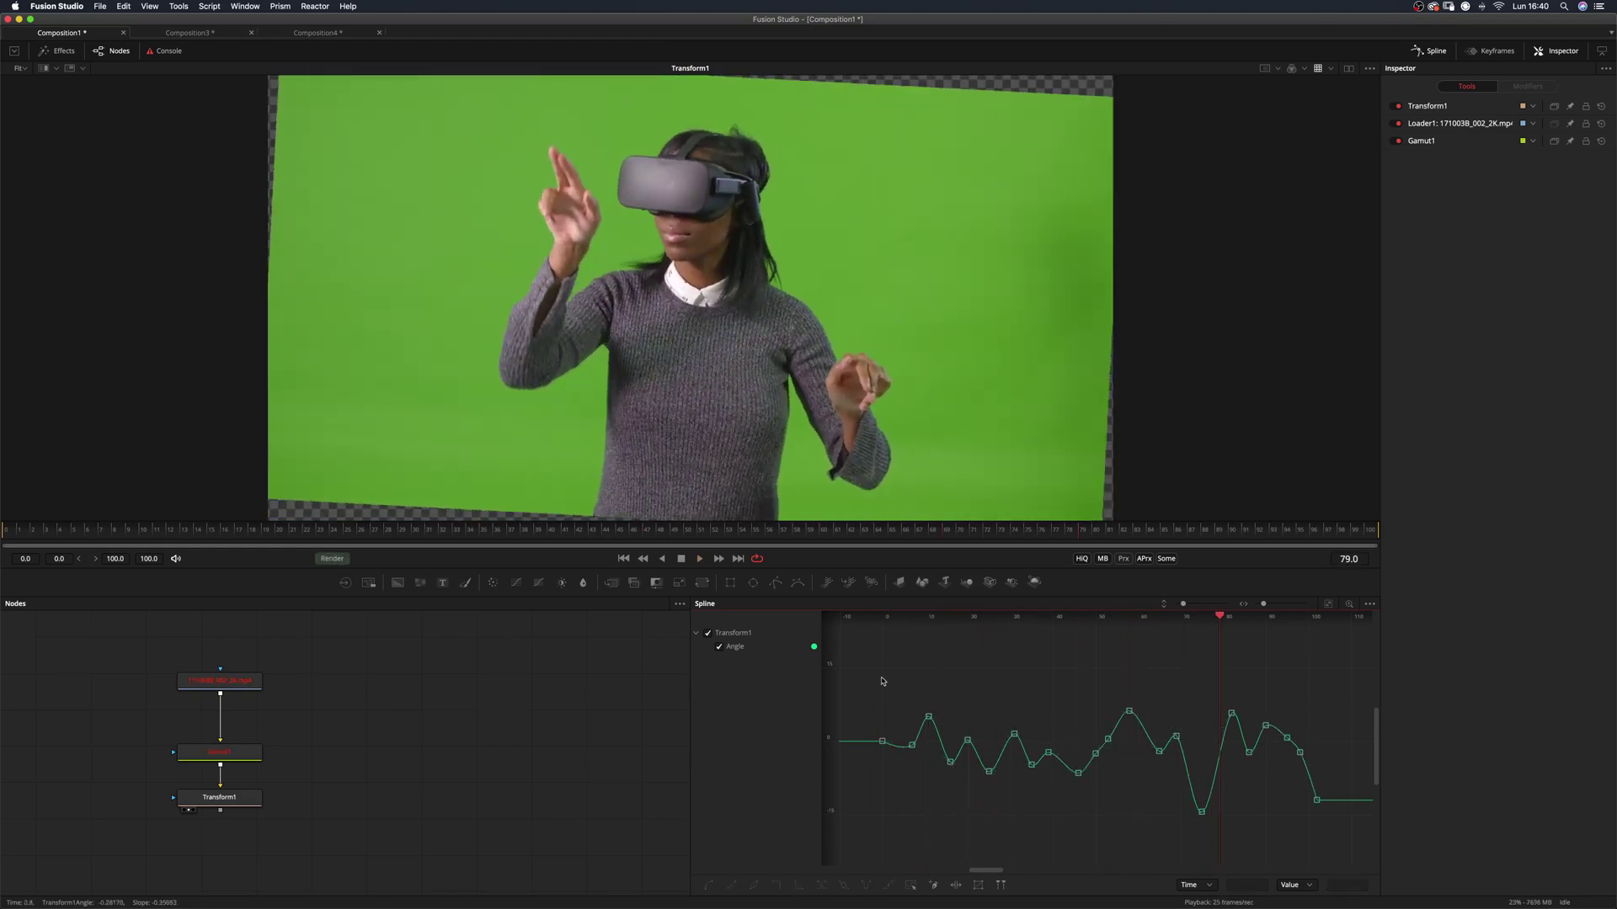
left_click_drag(875, 645, 1353, 823)
key("shift+b")
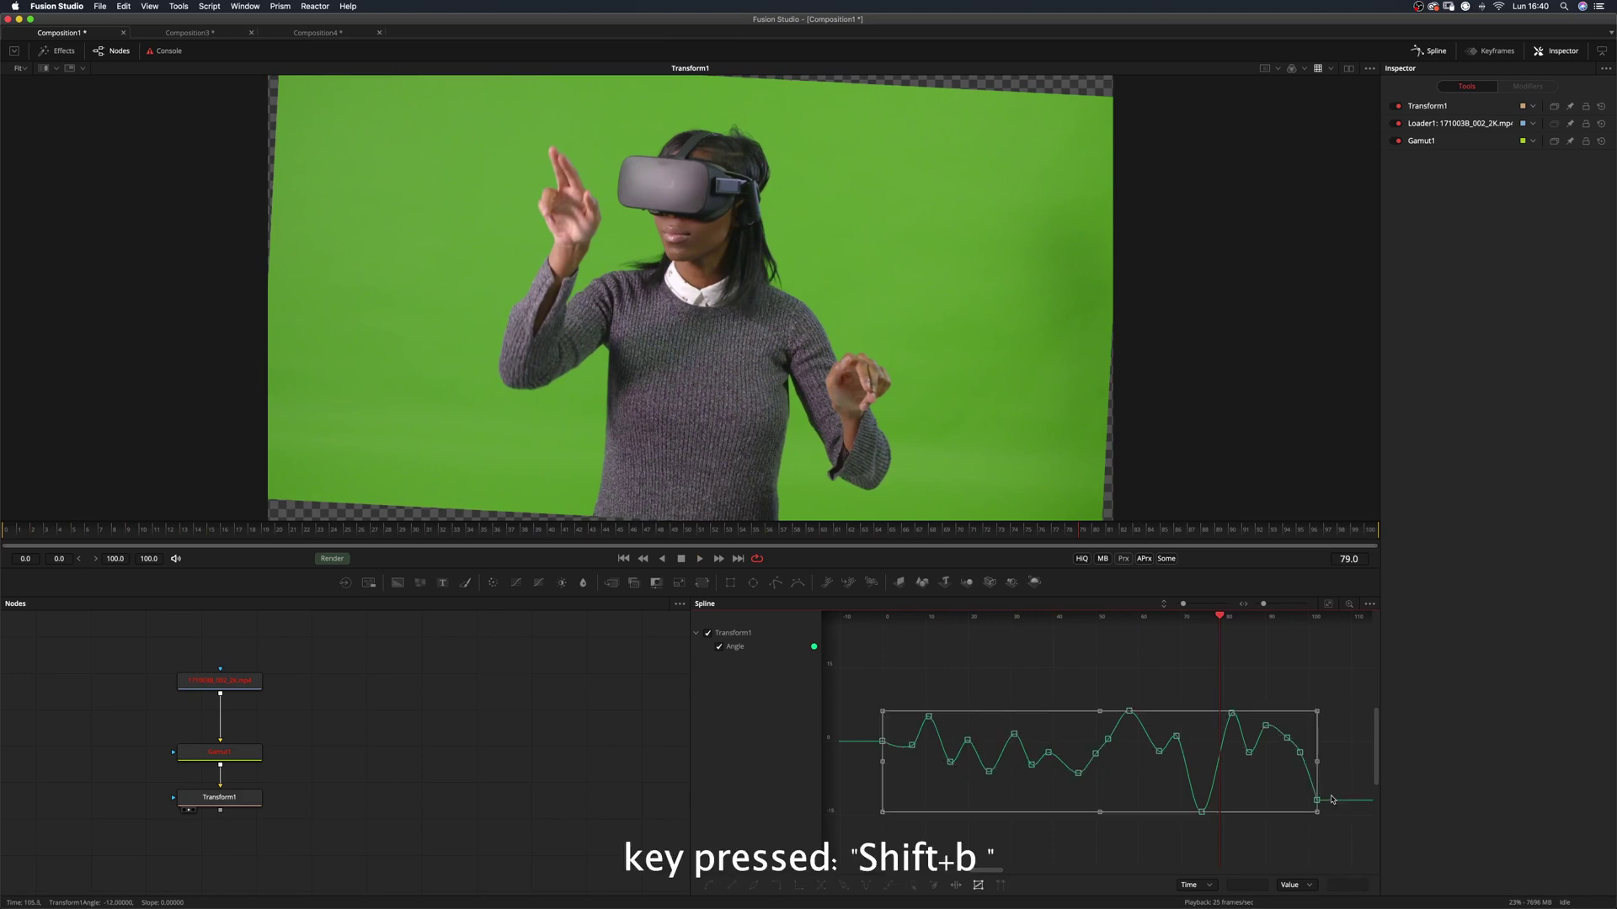
left_click_drag(1317, 712, 1301, 752)
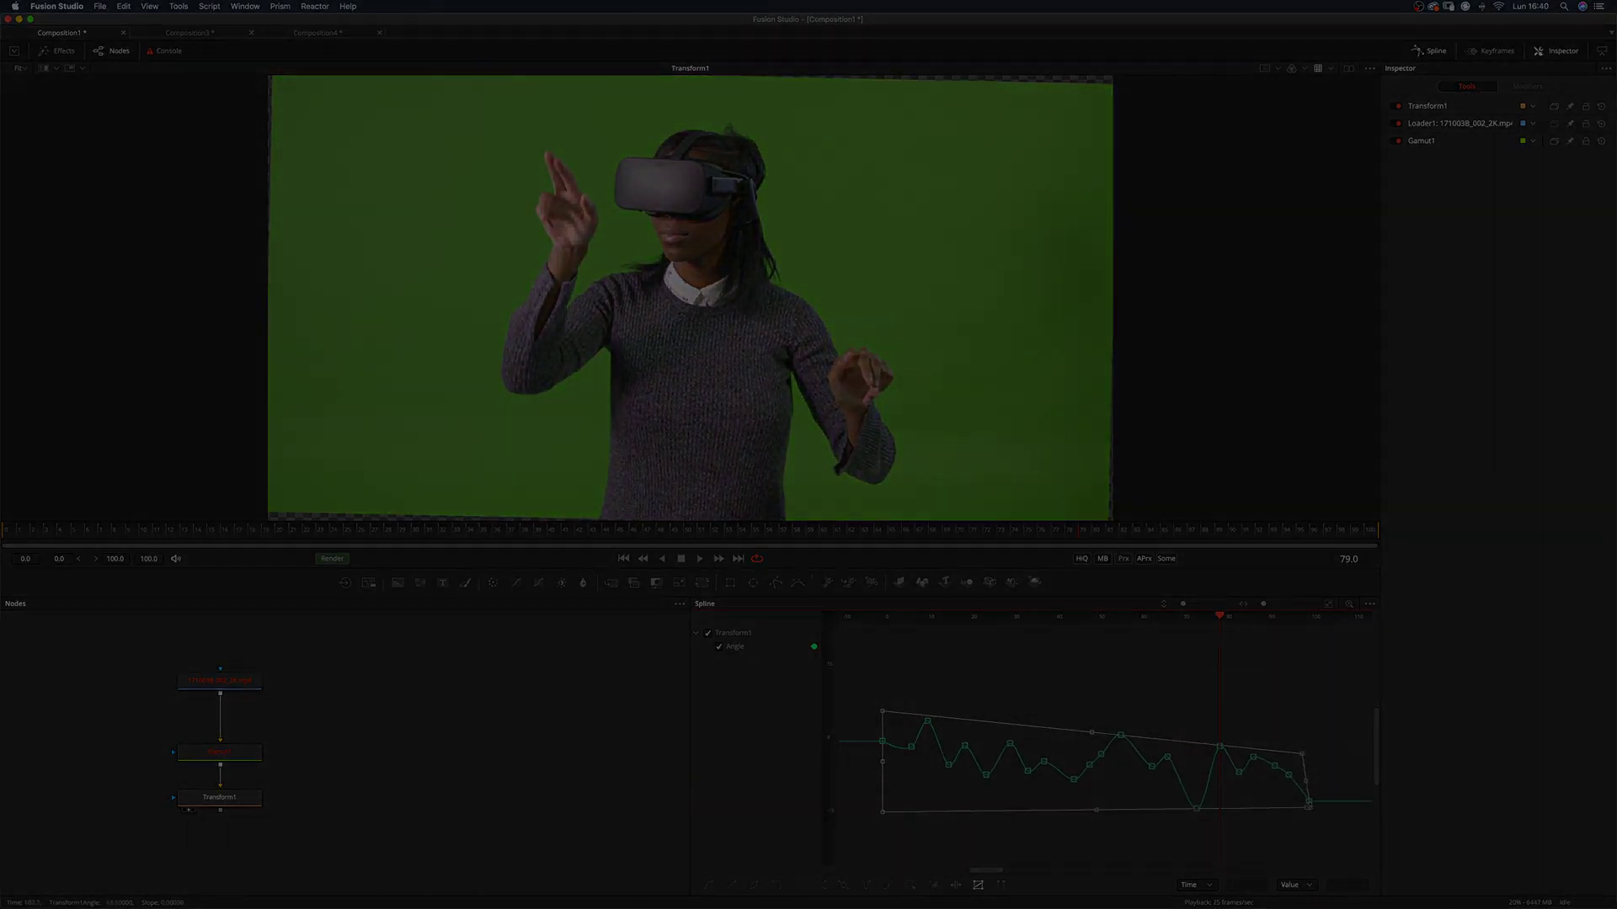